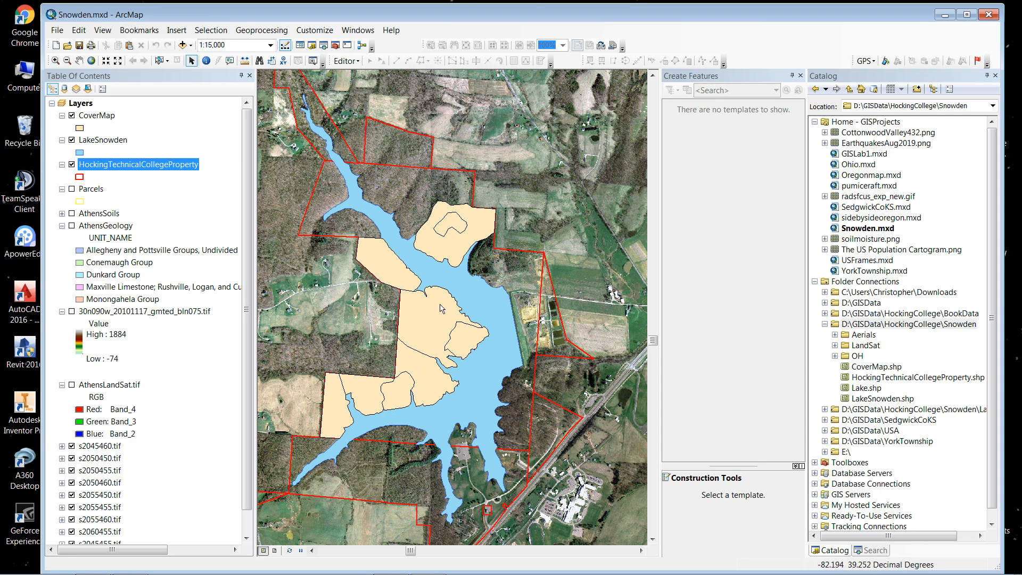
Hide and reshow the LakeSnowden and CoverMap layers in turn to compare them with the aerial imagery underneath
left_click(72, 140)
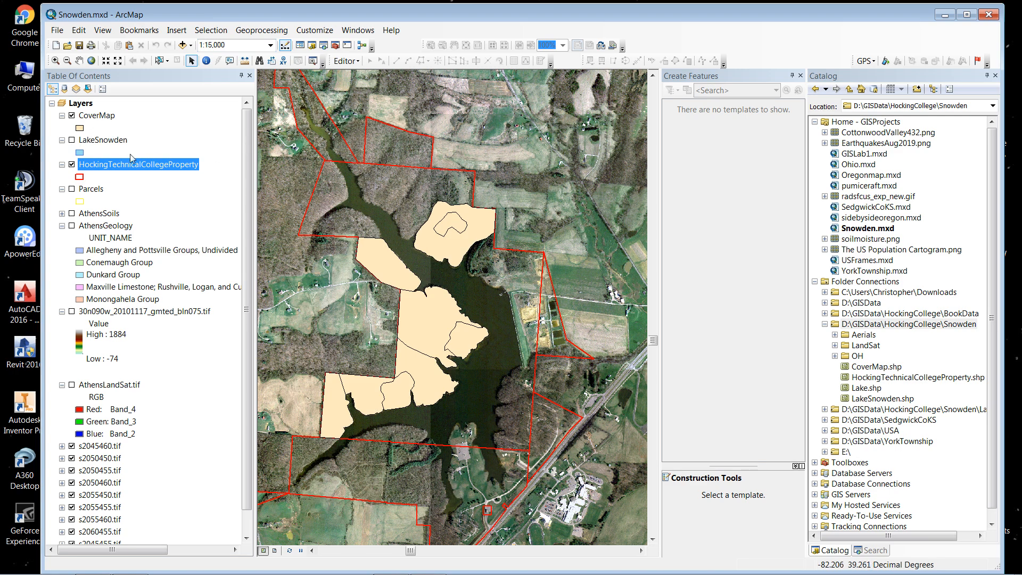
left_click(74, 140, "ctrl")
left_click(72, 140)
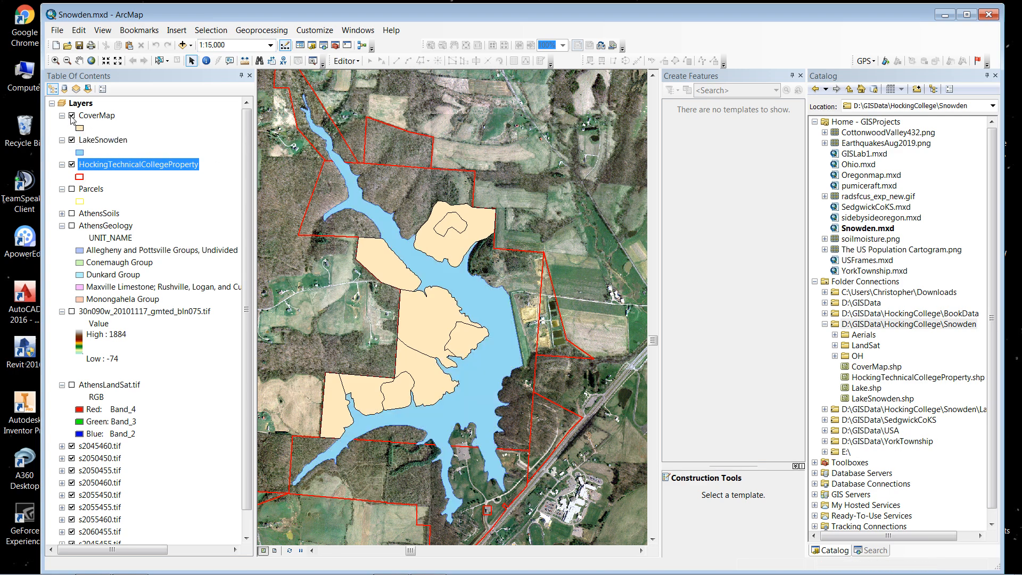
left_click(73, 116)
left_click(73, 116)
left_click(72, 116)
left_click(72, 117)
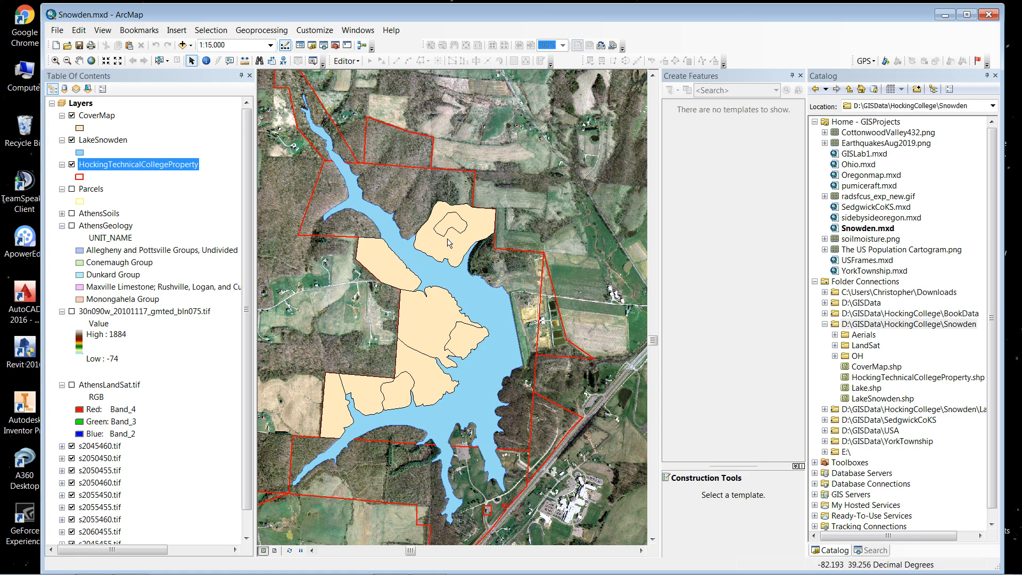
Switch to Excel, widen the GroundCov column in SnowdenWildlife.xlsx to review the wildlife records, and minimize the workbook
mouse_move(384, 574)
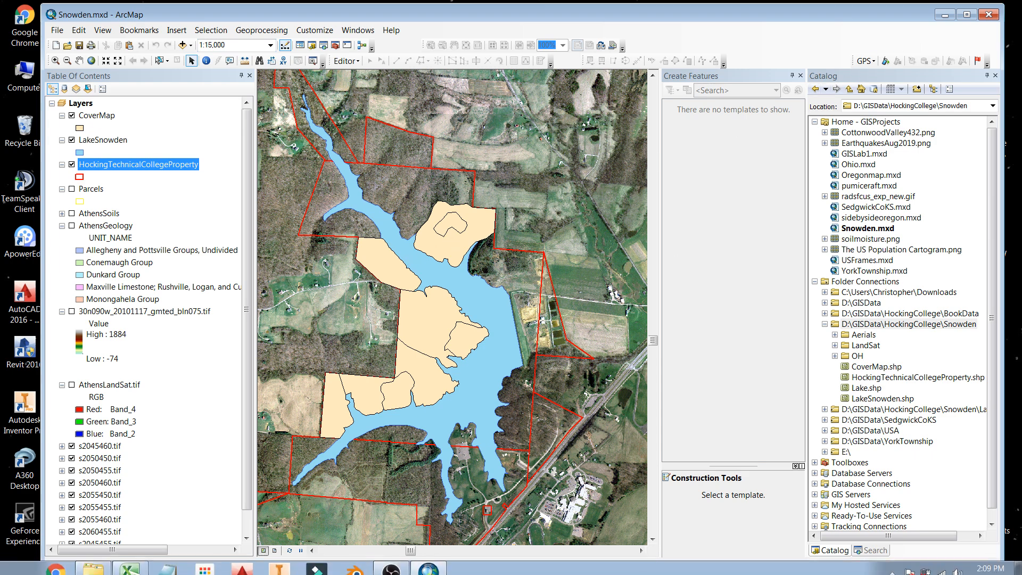
left_click(129, 565)
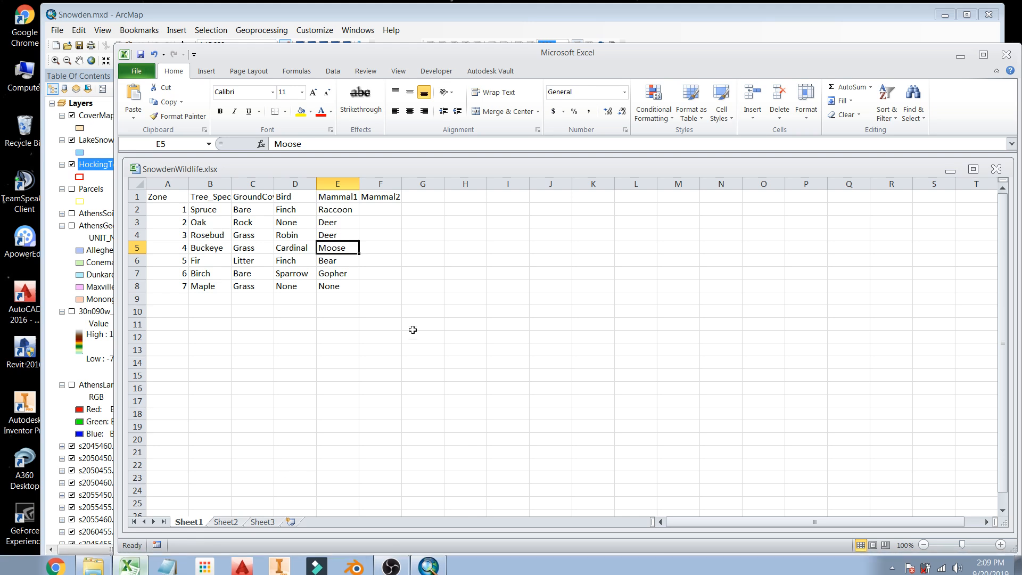
mouse_move(480, 169)
left_mouse_down()
mouse_move(473, 184)
mouse_move(480, 170)
left_mouse_up()
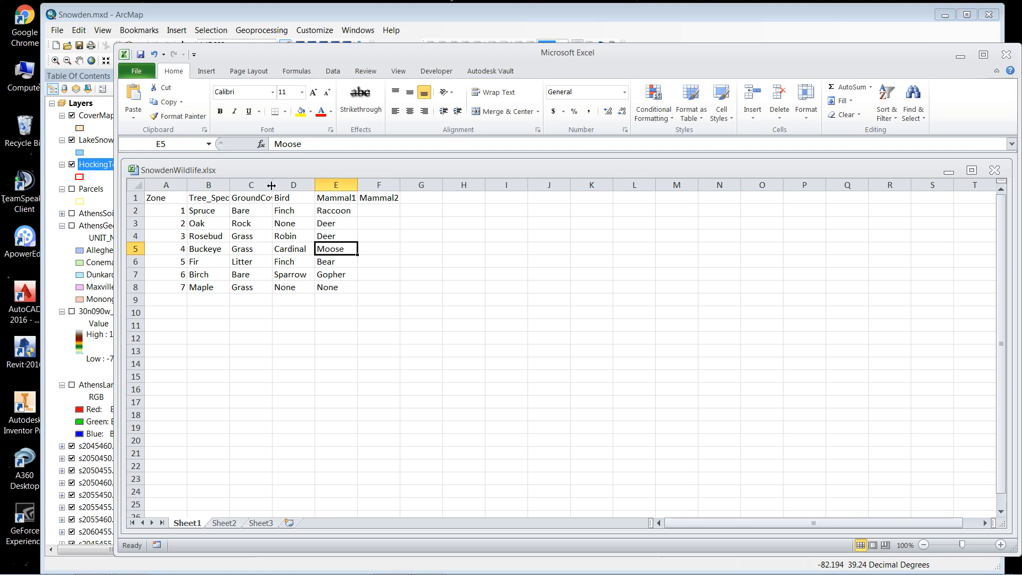
left_click_drag(272, 186, 278, 185)
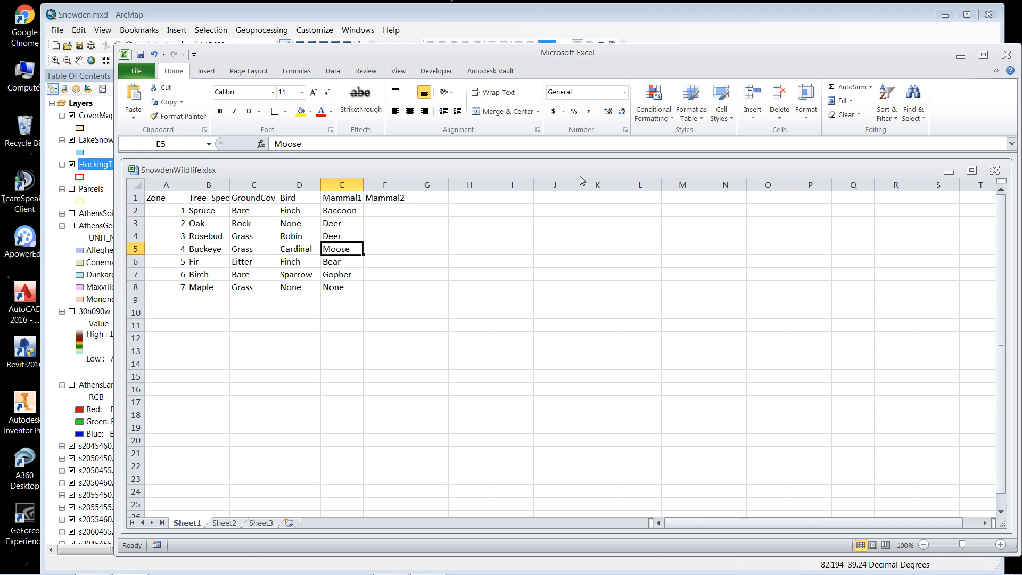
left_click(960, 55)
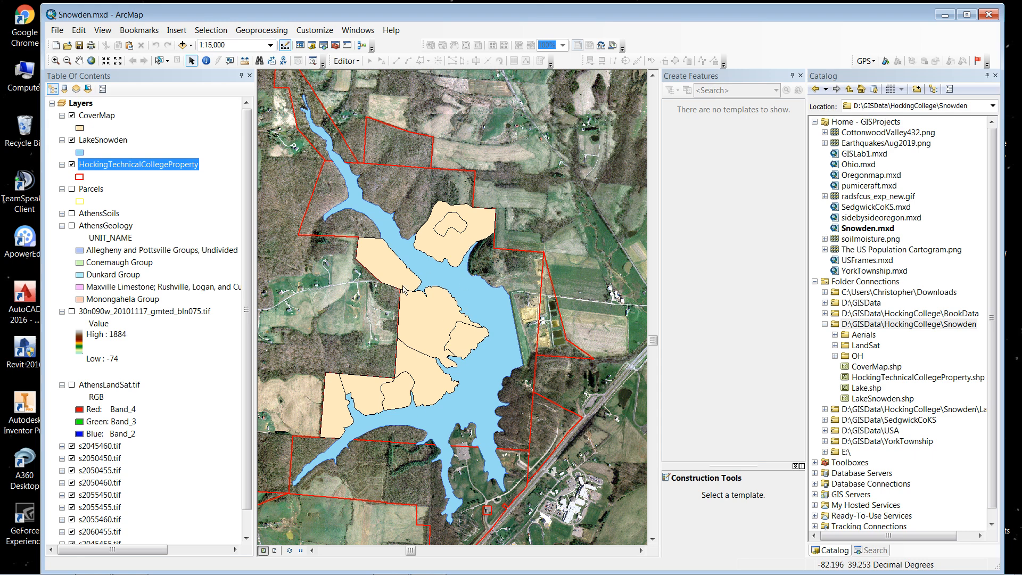
Open the CoverMap layer's attribute table and move its window over the lower part of the map
left_click(99, 119)
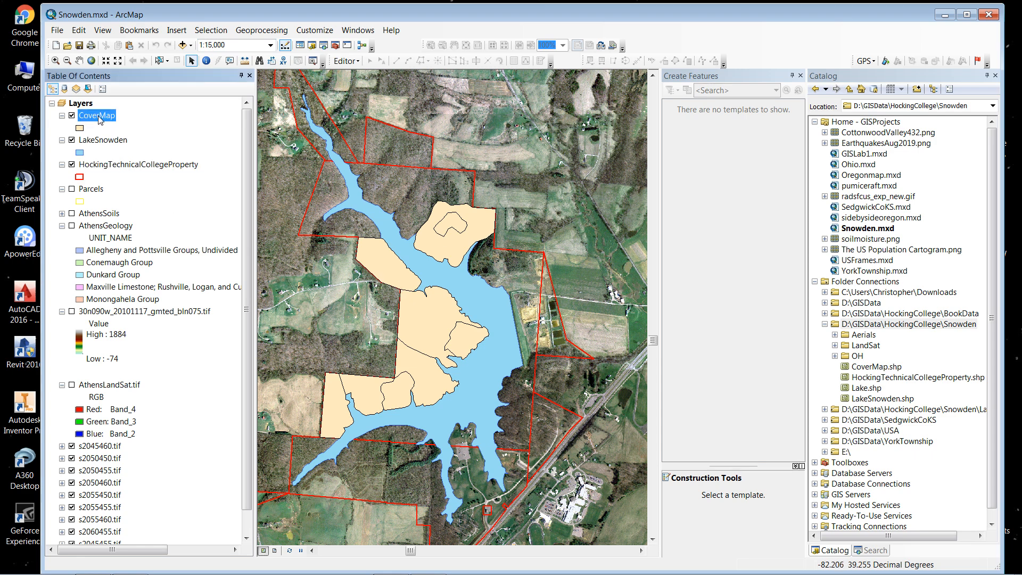
right_click(99, 117)
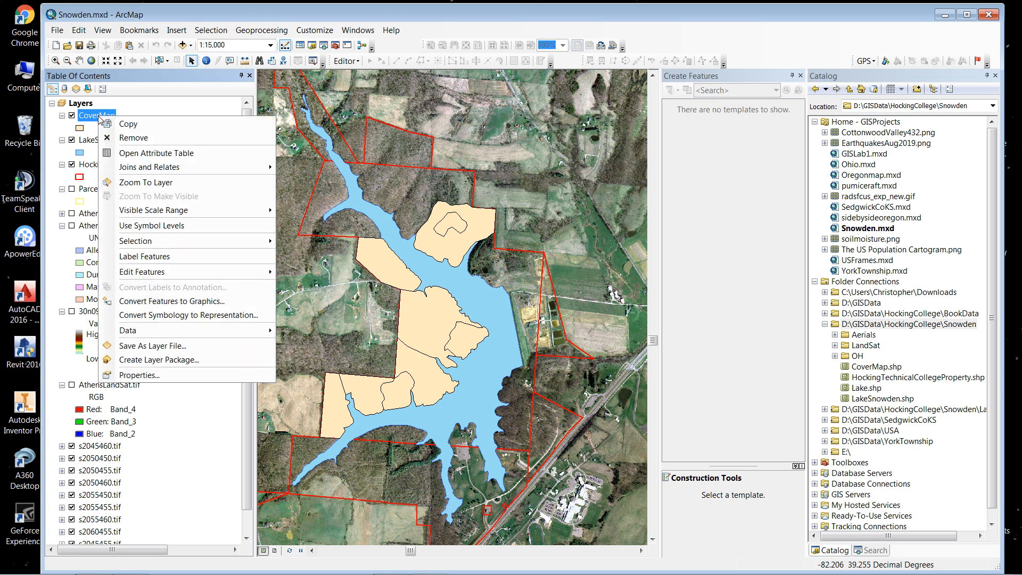
left_click(133, 154)
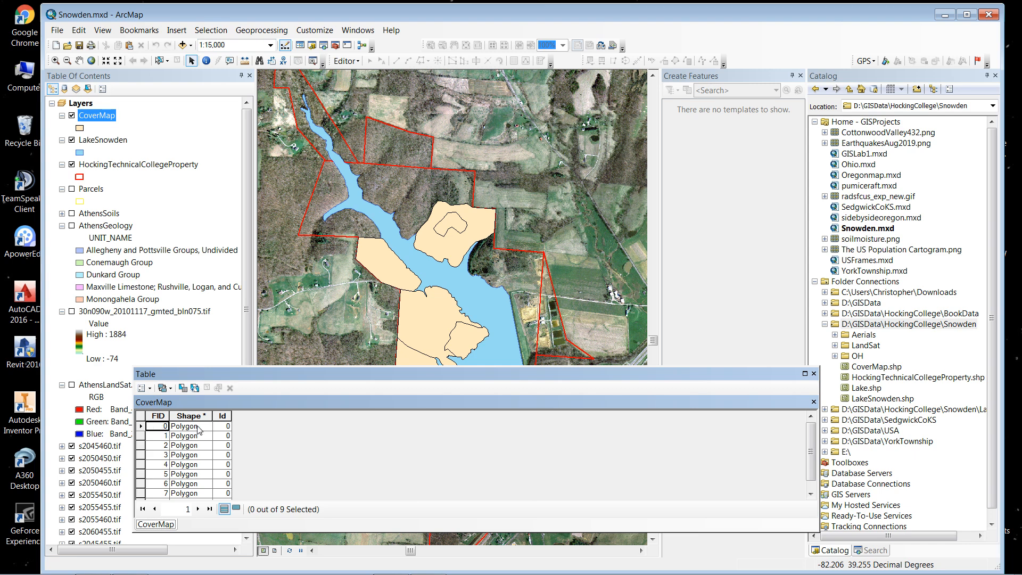
left_click_drag(343, 371, 383, 208)
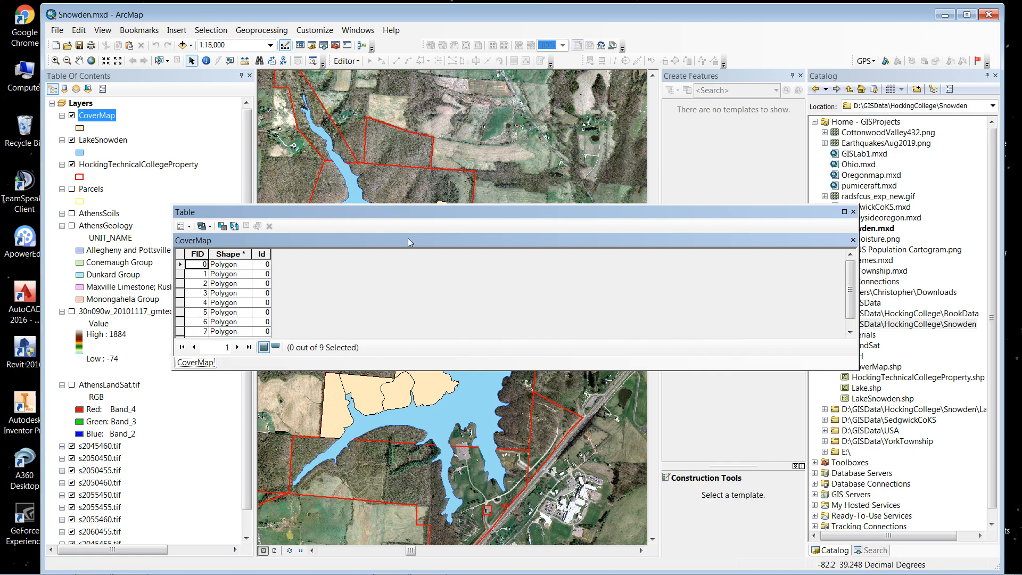
left_click_drag(418, 209, 322, 405)
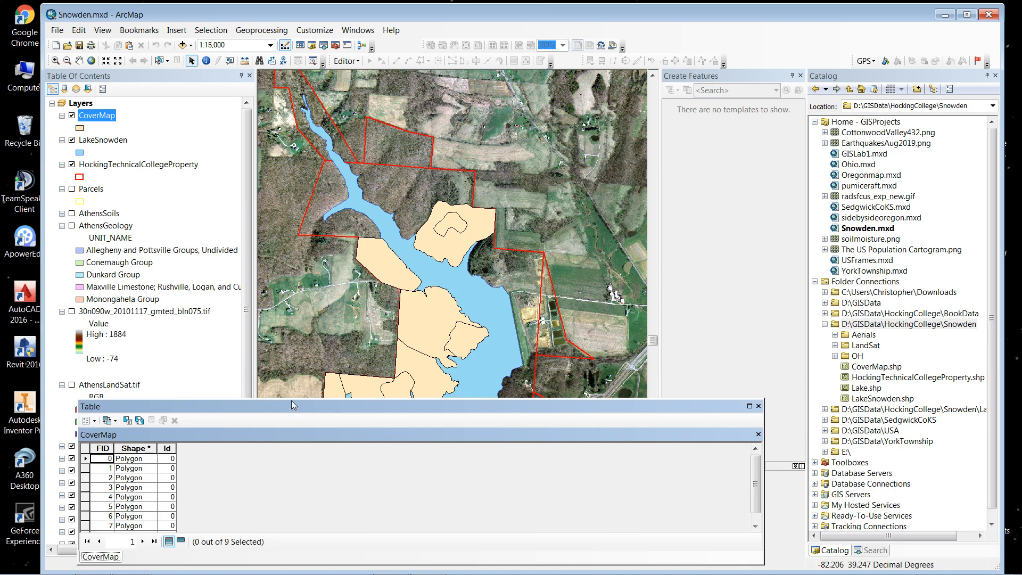
left_click_drag(292, 405, 315, 306)
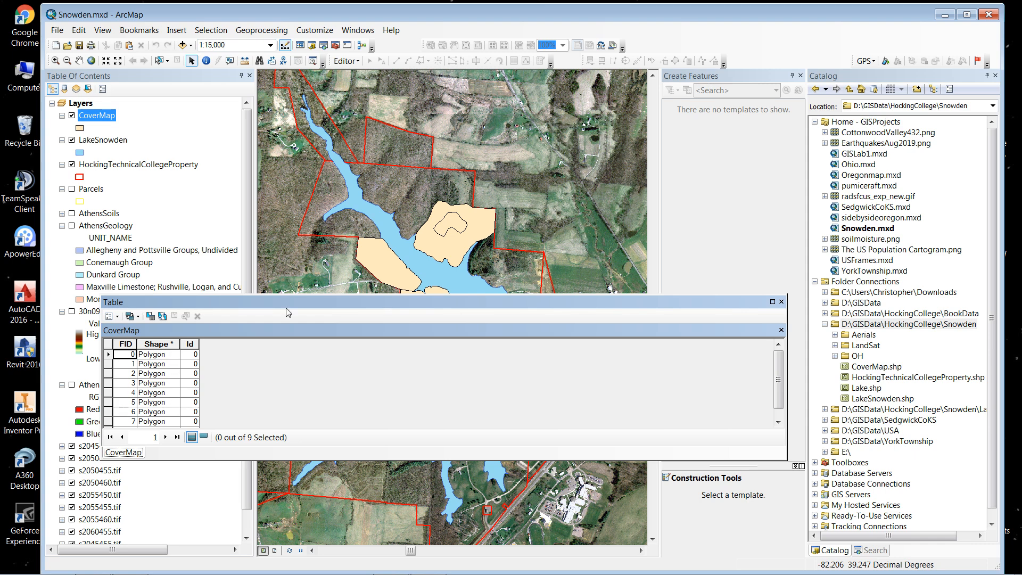
left_click_drag(289, 302, 272, 356)
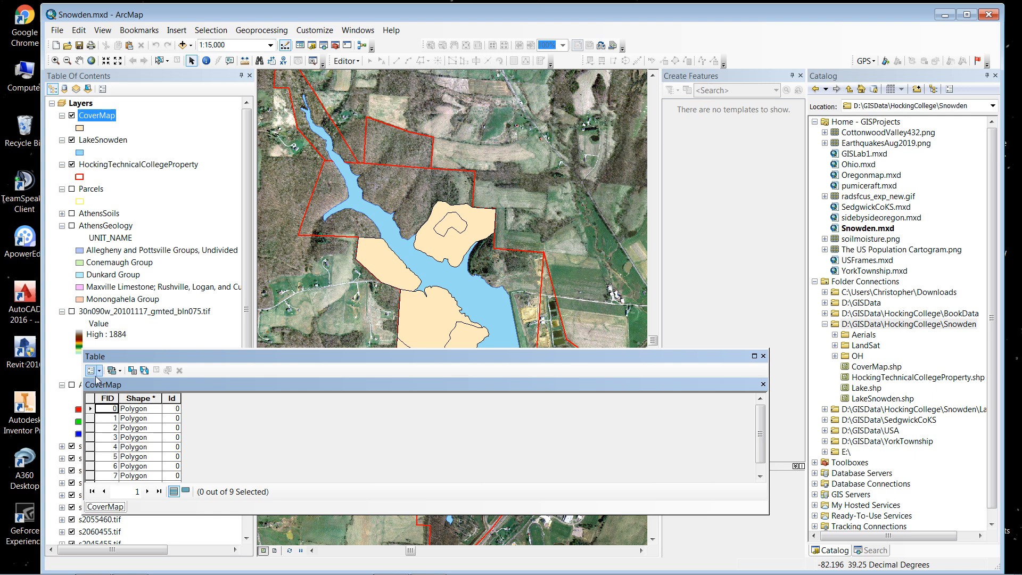
mouse_move(129, 362)
left_mouse_down()
mouse_move(139, 343)
mouse_move(139, 367)
left_mouse_up()
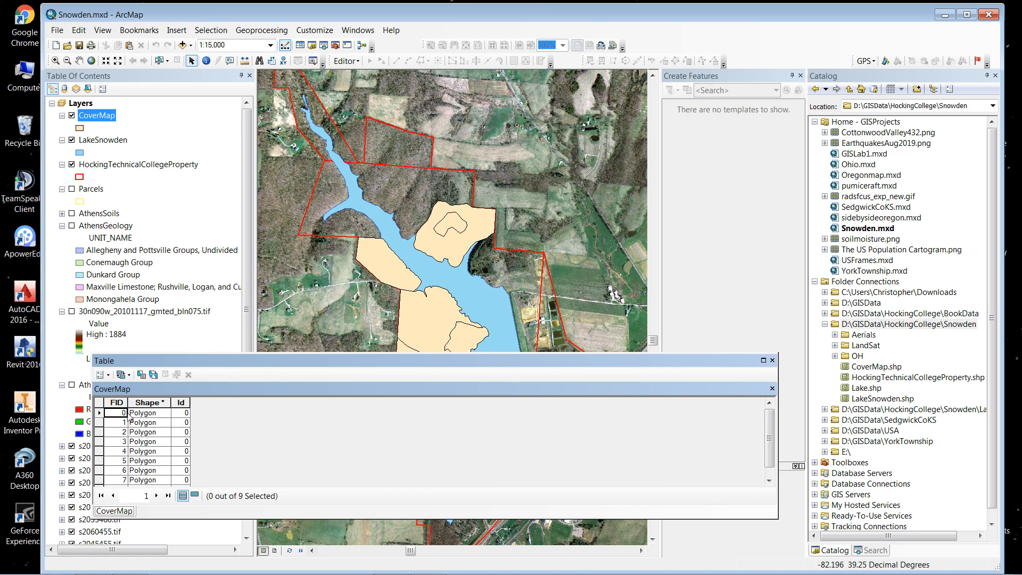
Add a Short Integer field named Zone to the CoverMap attribute table, keeping the precision at 0
left_click(109, 376)
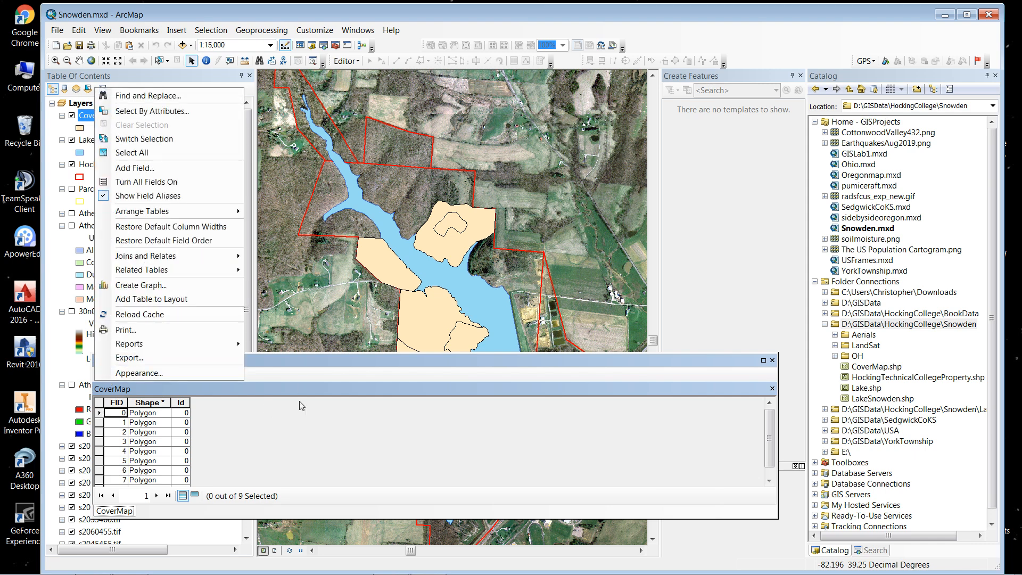
left_click(294, 366)
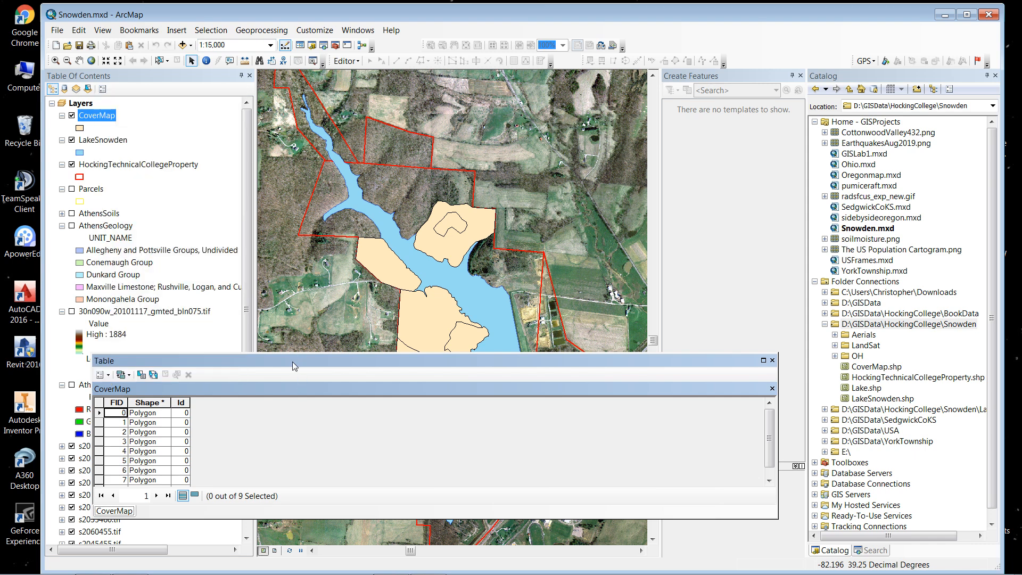
left_click(108, 377)
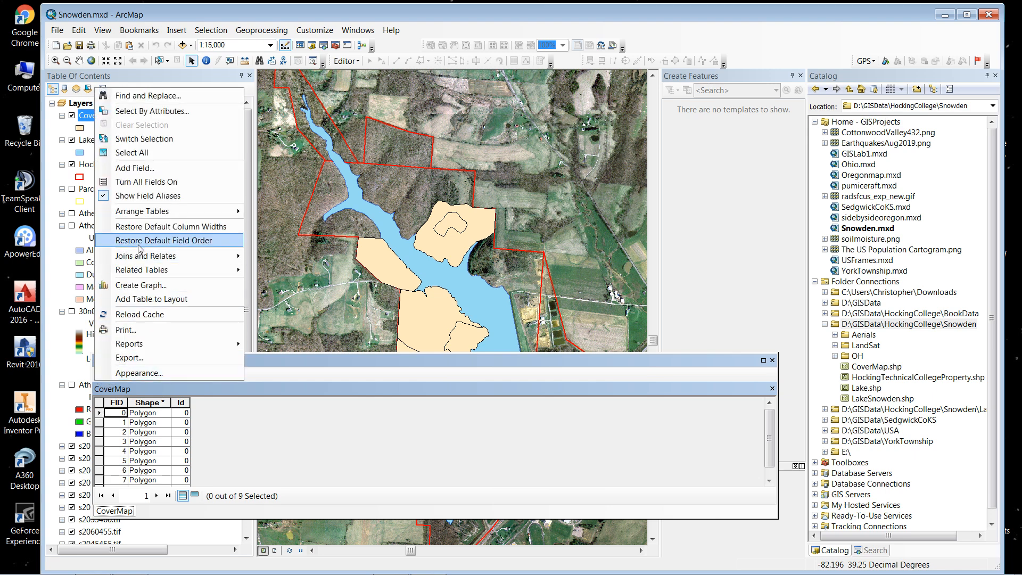
left_click(133, 168)
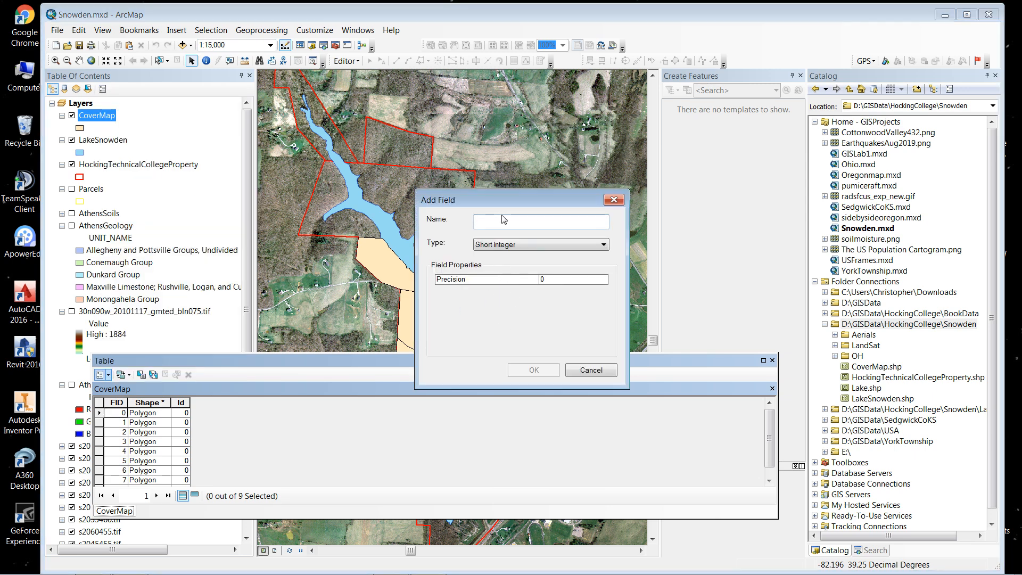
type("Zone")
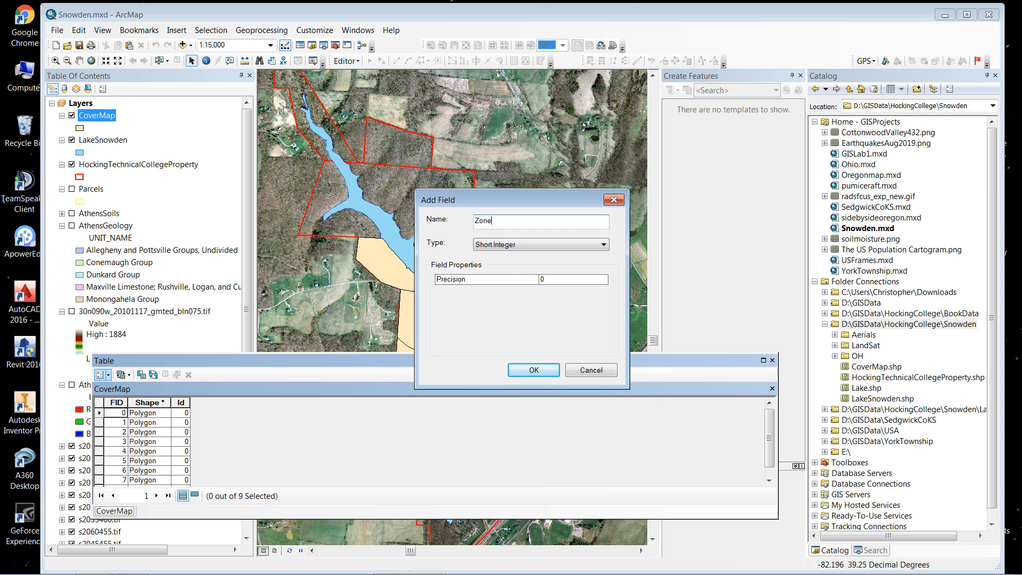
left_click(605, 246)
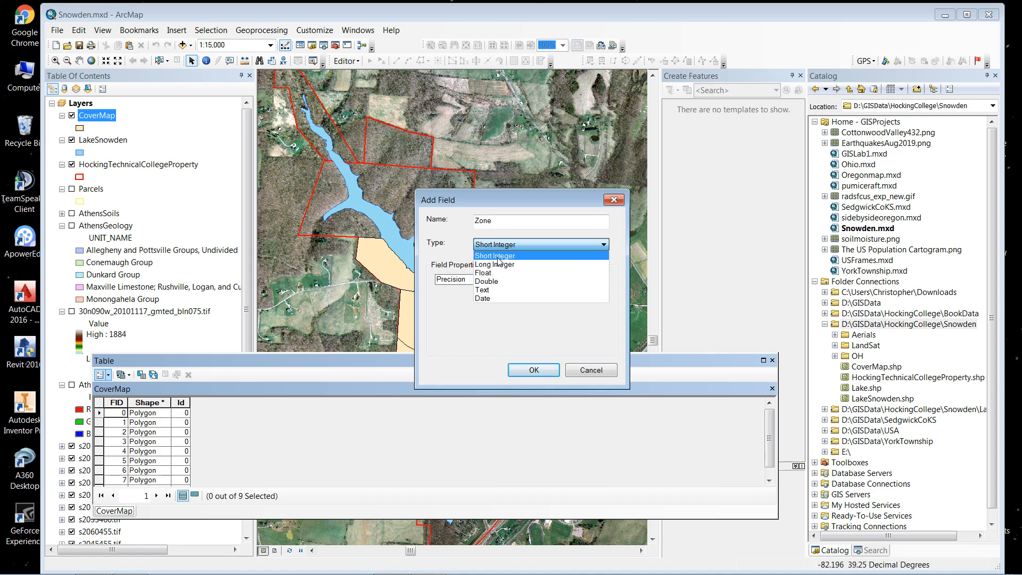
left_click(479, 256)
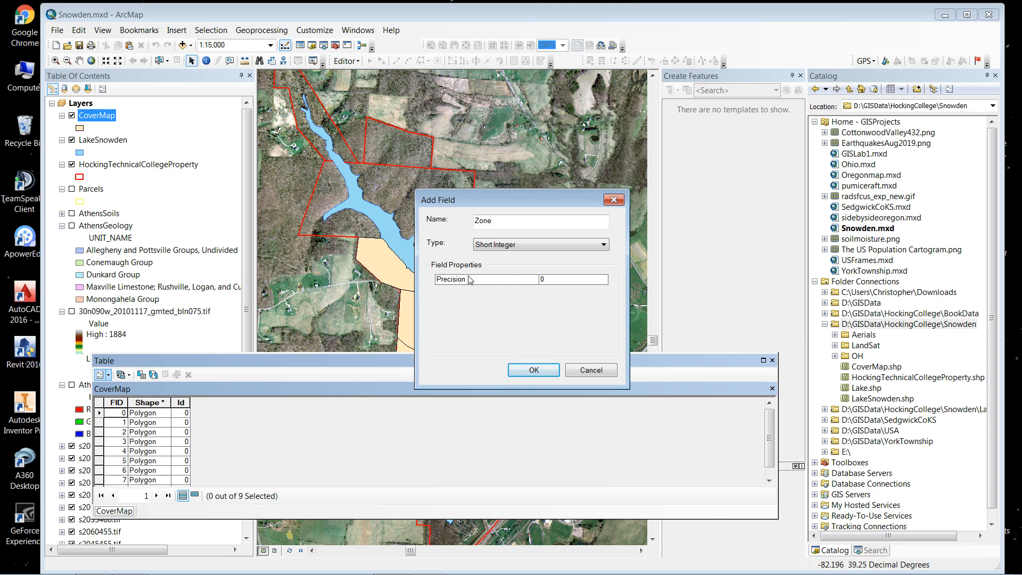
left_click(533, 372)
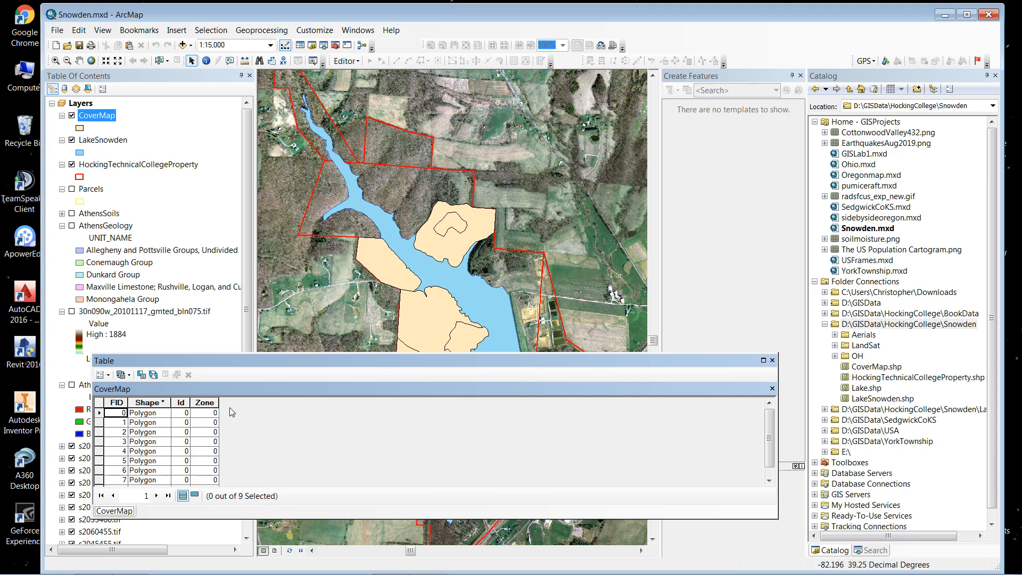
Inspect the Zone cells of the first CoverMap records, moving the table window to check the polygons on the map
left_click(210, 403)
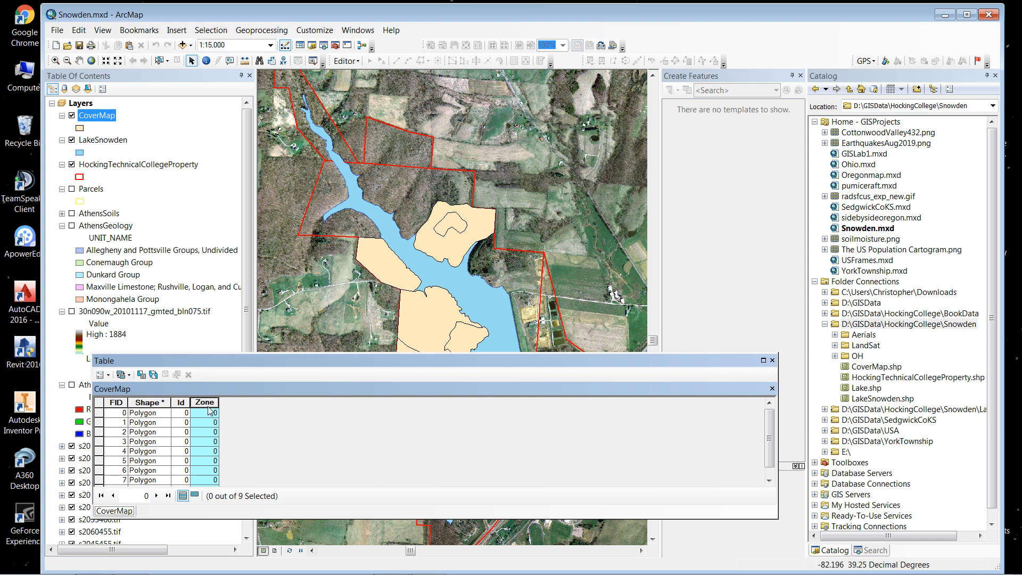
left_click(199, 422)
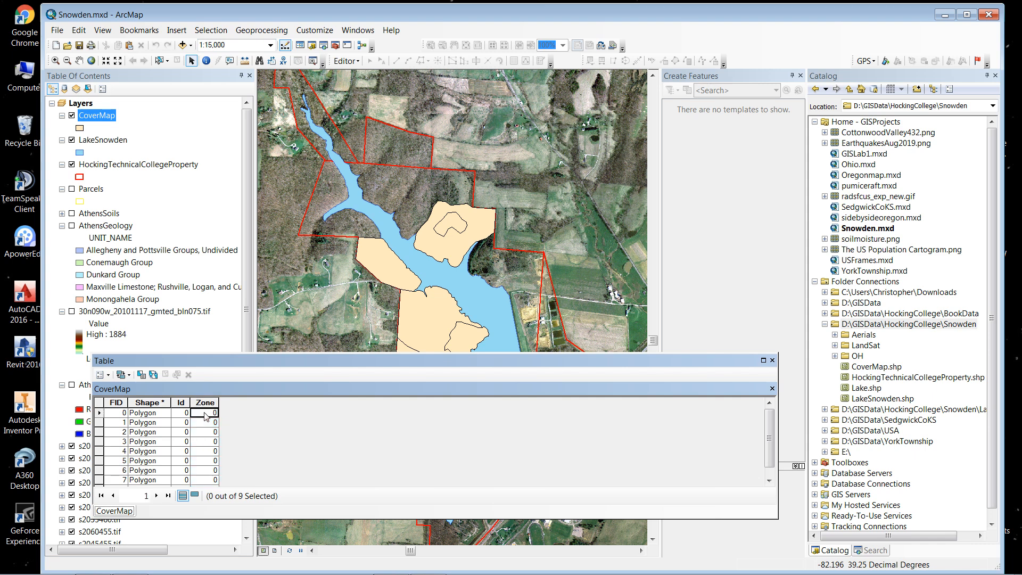
left_click(206, 433)
left_click(207, 442)
left_click(211, 452)
mouse_move(248, 360)
left_mouse_down()
mouse_move(238, 350)
mouse_move(241, 370)
left_mouse_up()
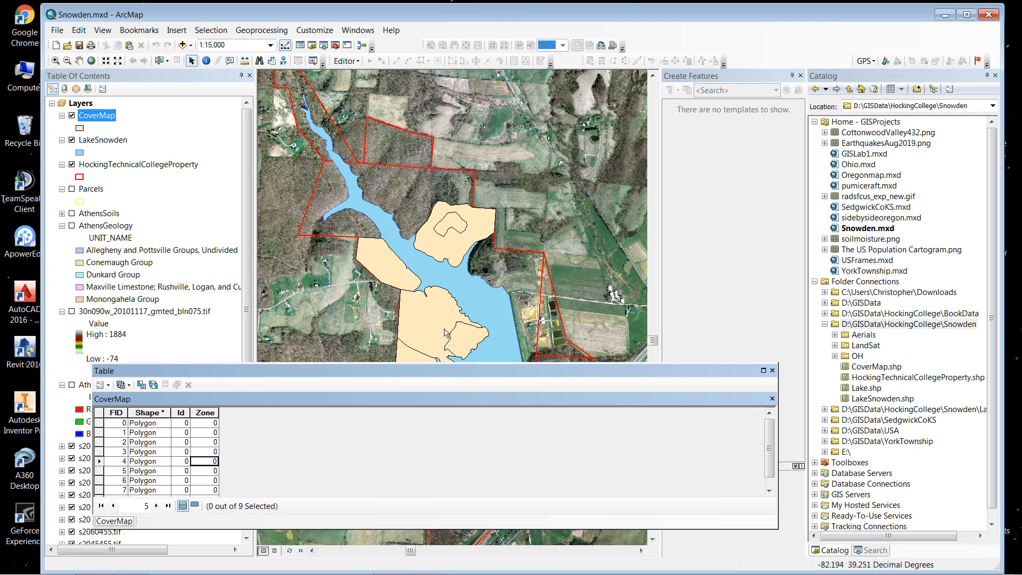
left_click_drag(427, 400, 458, 415)
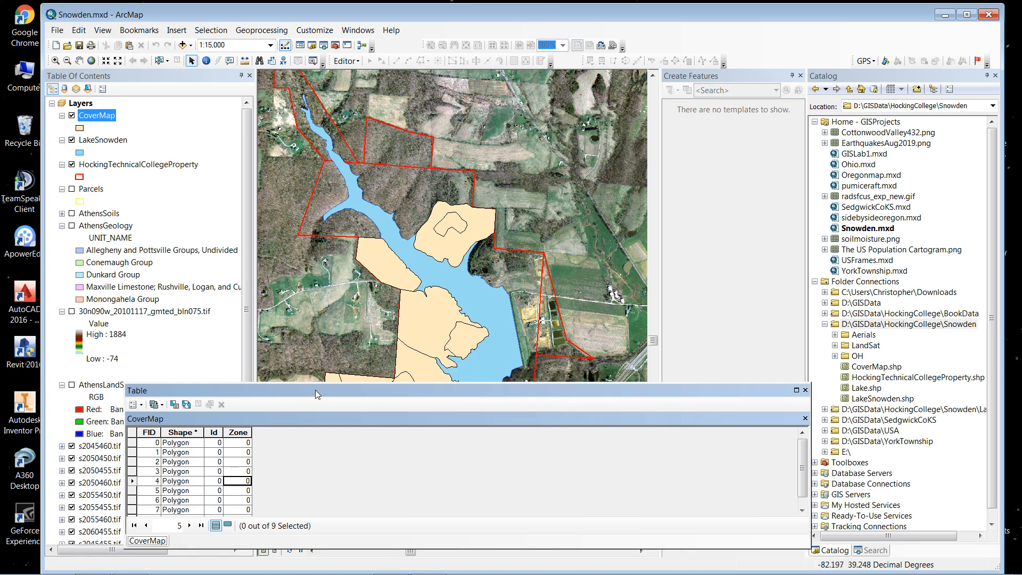
left_click_drag(318, 391, 310, 368)
Switch to Excel to review the Zone numbers in SnowdenWildlife.xlsx, and return to ArcMap
mouse_move(390, 567)
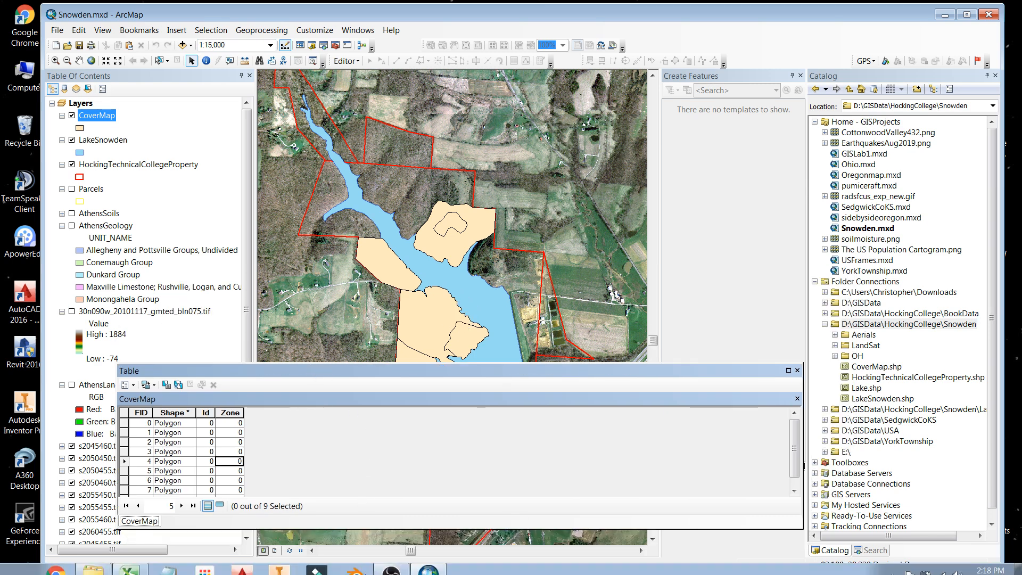
left_click(131, 566)
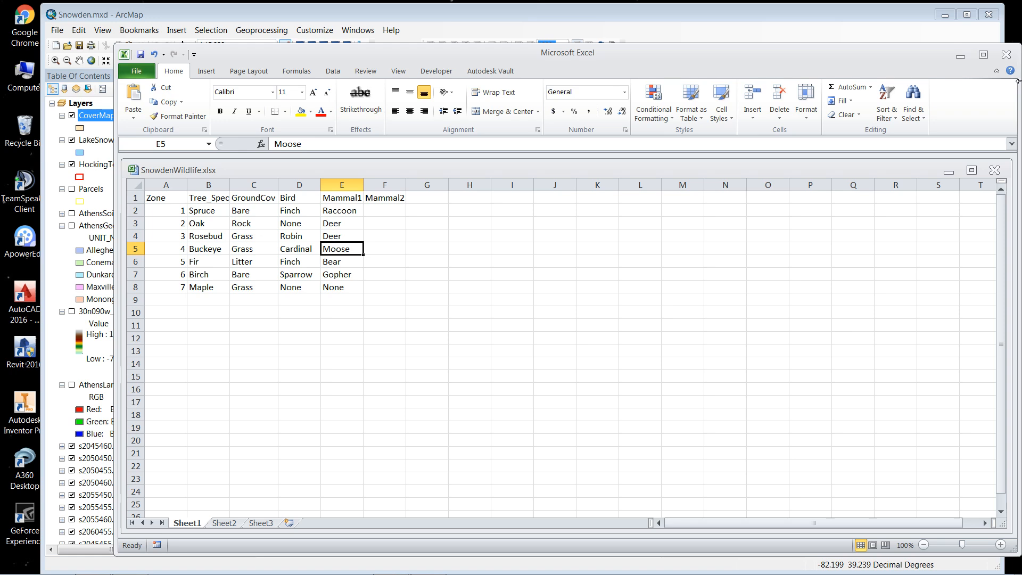
left_click(960, 58)
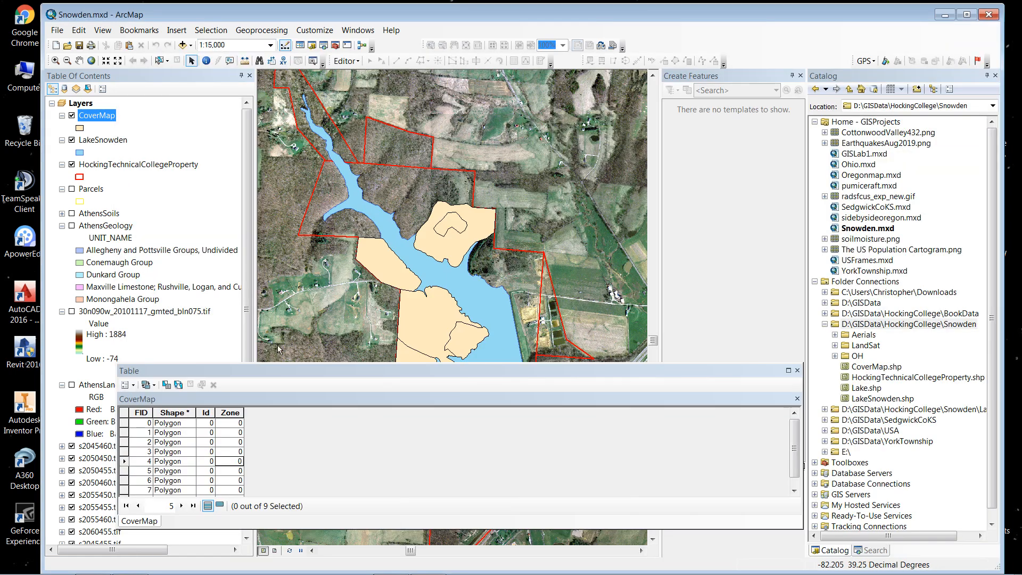
Narrow the CoverMap attribute table window to fit its columns and place it east of the lake, clear of the cover polygons
left_click_drag(306, 369, 320, 331)
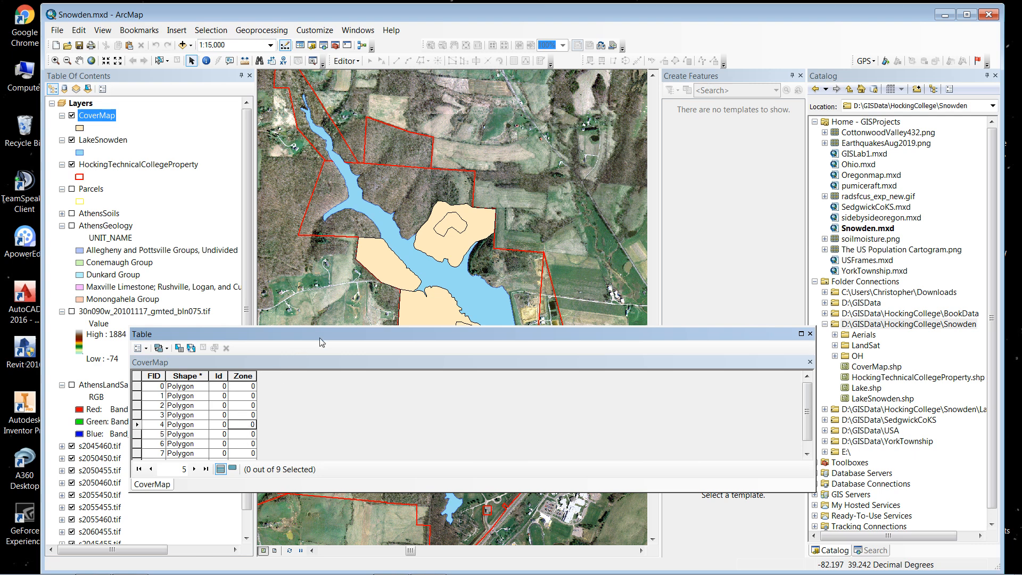
left_click_drag(320, 339, 389, 365)
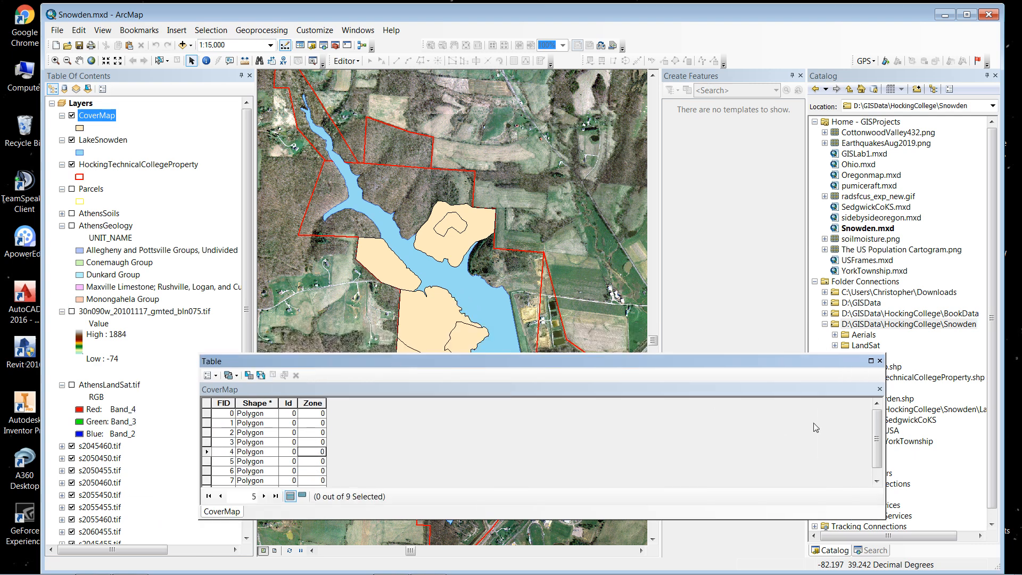
left_click_drag(886, 463, 387, 480)
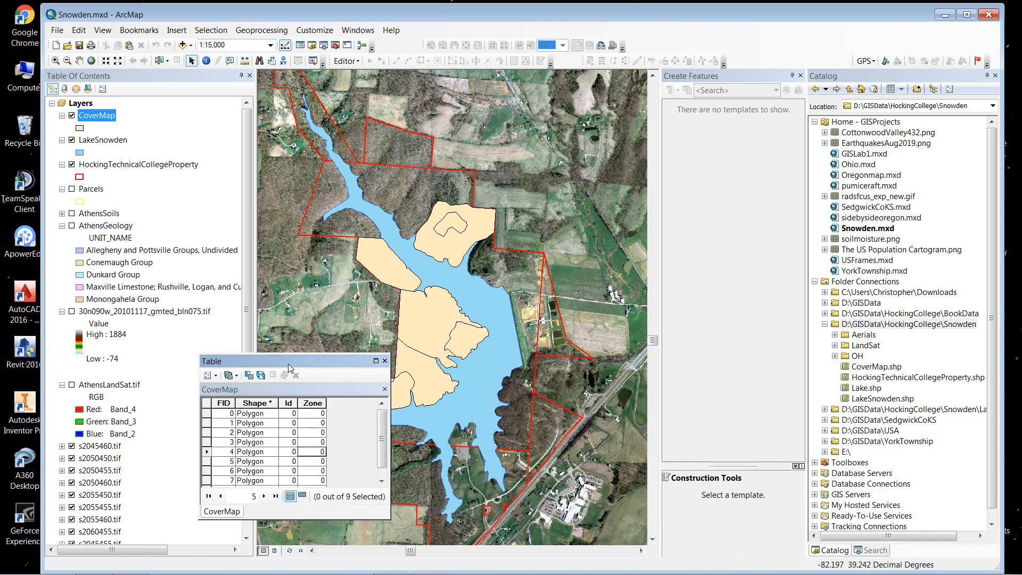
left_click_drag(289, 363, 646, 237)
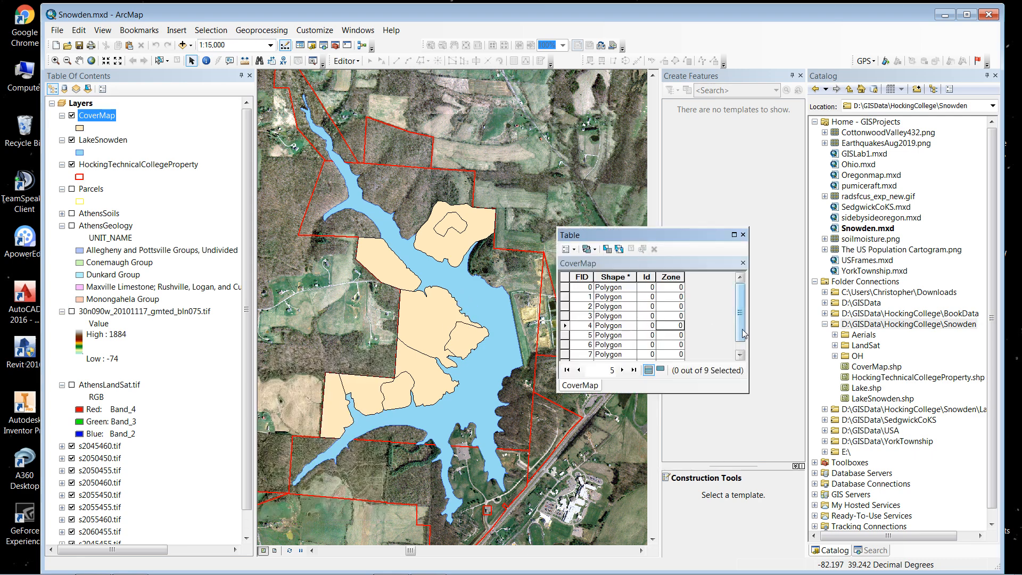
Lengthen the CoverMap table window to fit all its records and start an edit session on CoverMap, continuing past the spatial reference warnings
left_click_drag(745, 334, 745, 341)
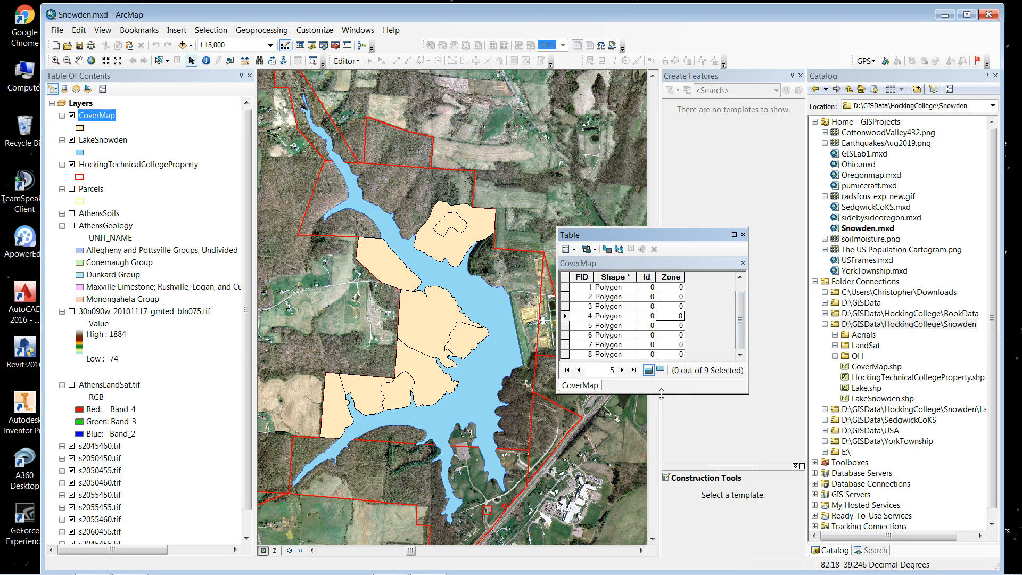
left_click_drag(662, 394, 662, 409)
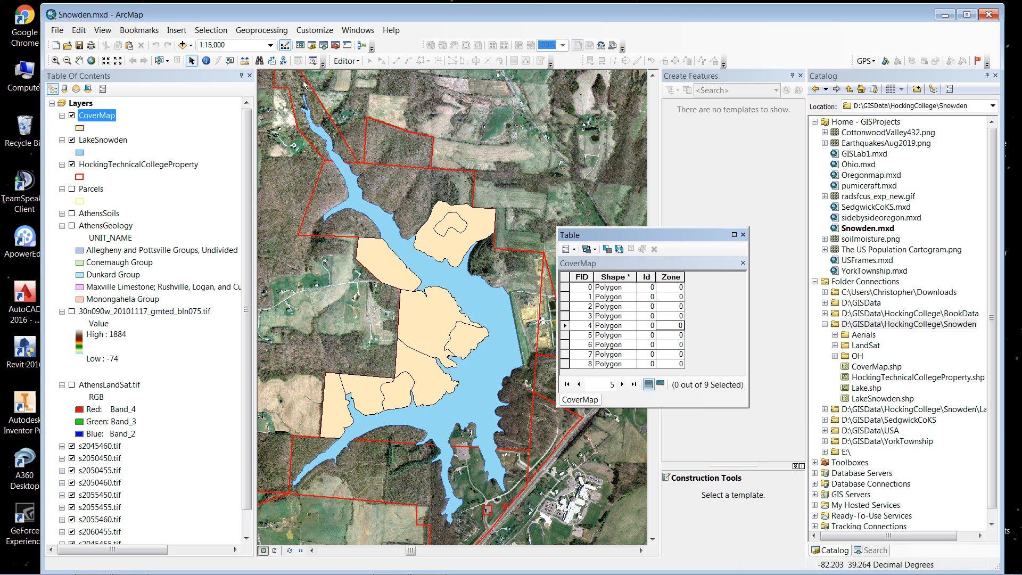
left_click(350, 62)
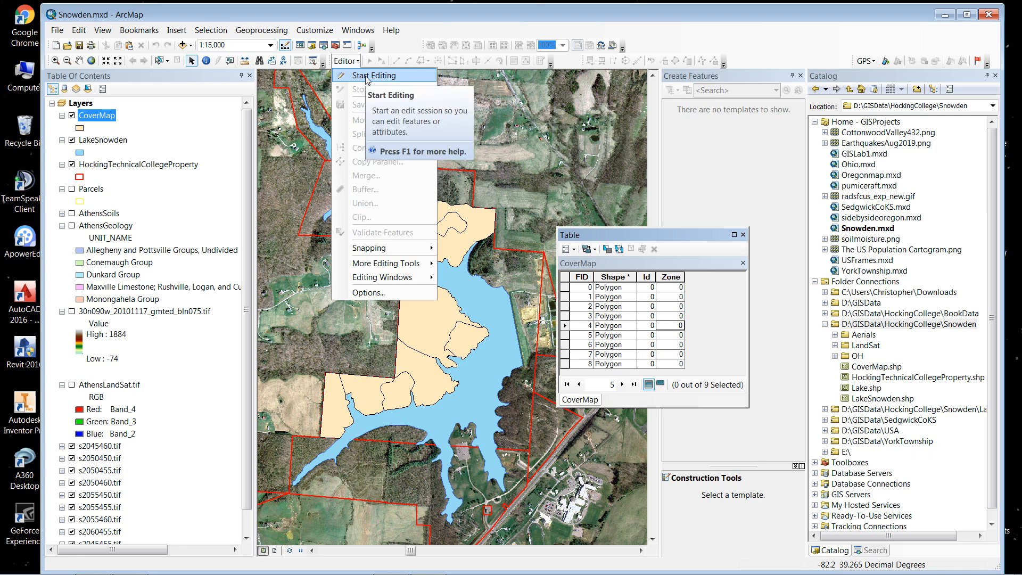
left_click(366, 79)
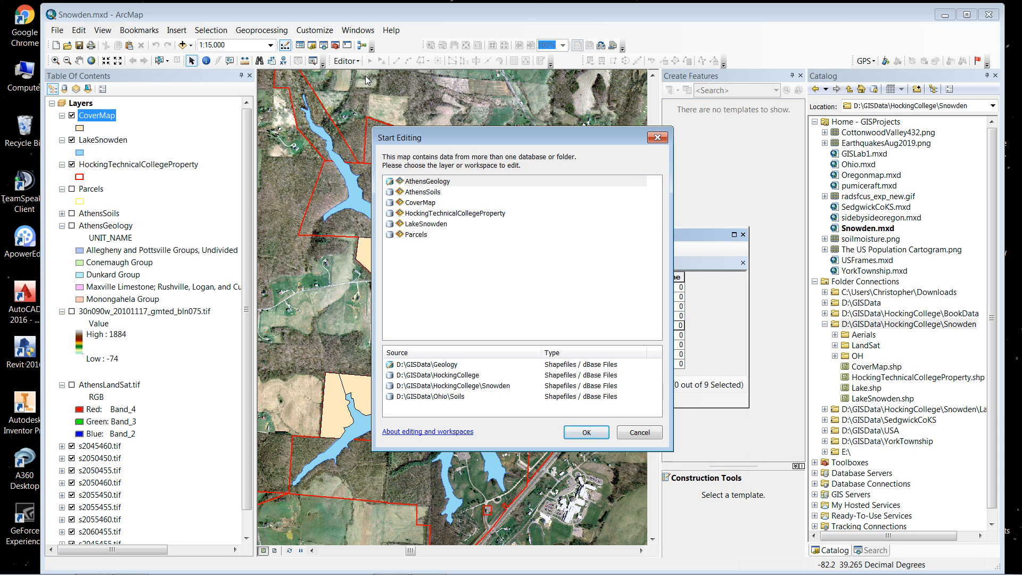
left_click(414, 206)
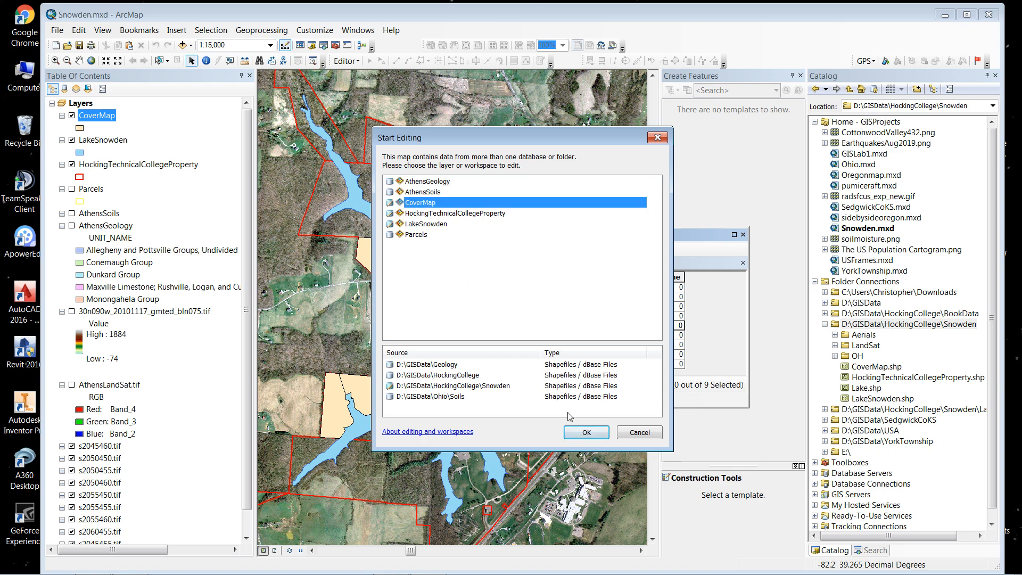
left_click(582, 433)
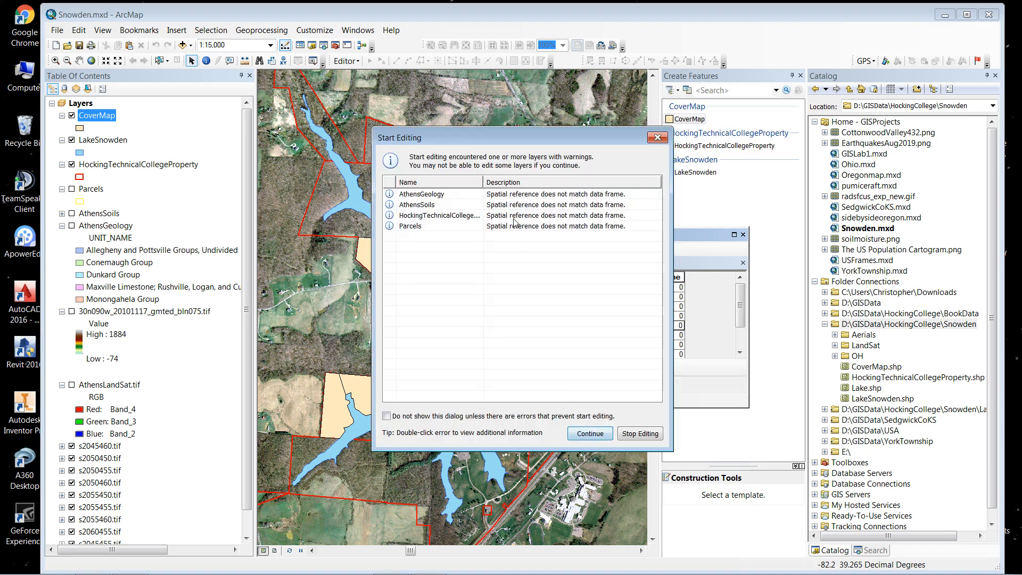
left_click(599, 435)
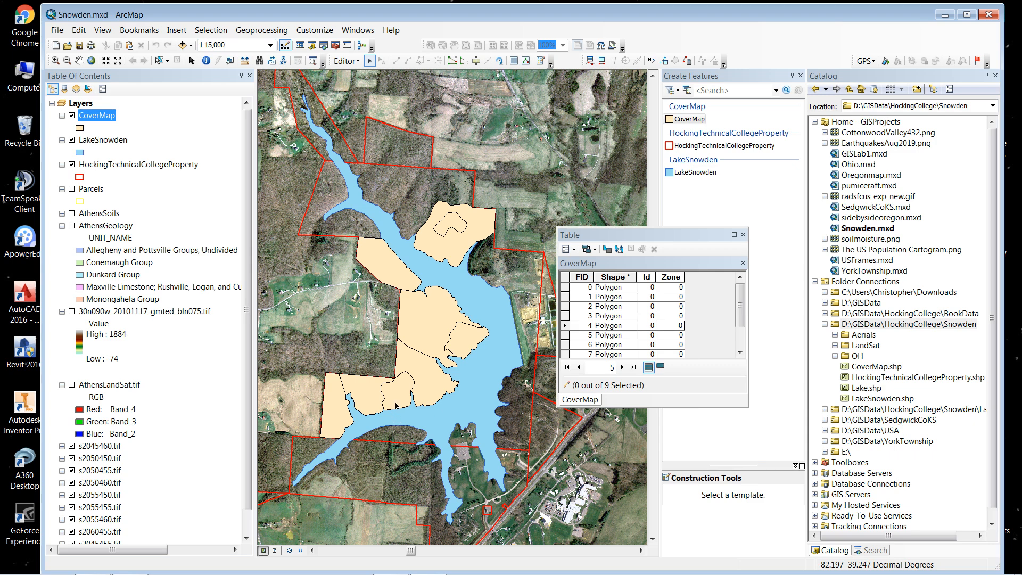
Select the westernmost cover polygon (FID 0) on the map and set its Zone to 5
left_click(332, 412)
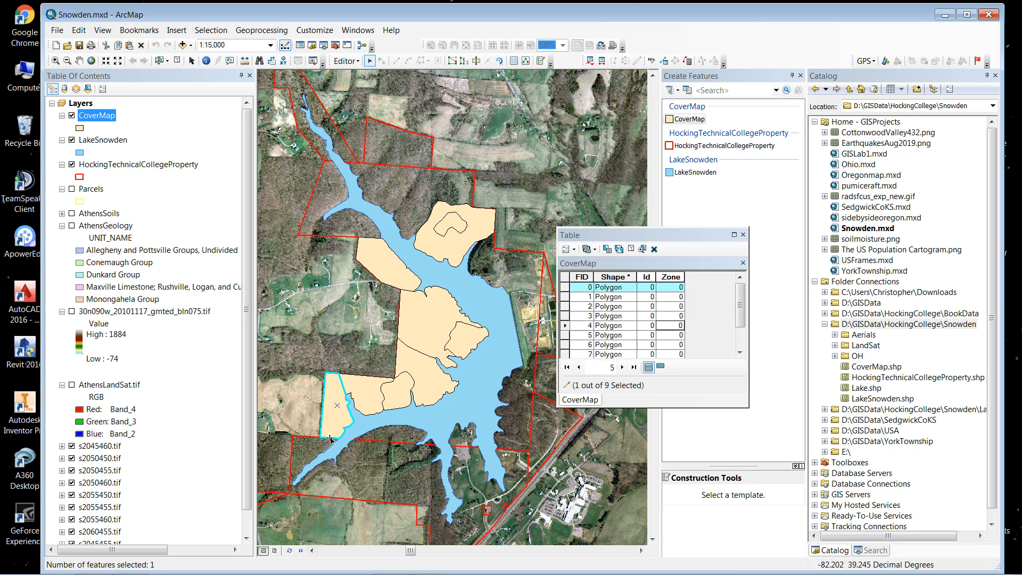
left_click(671, 287)
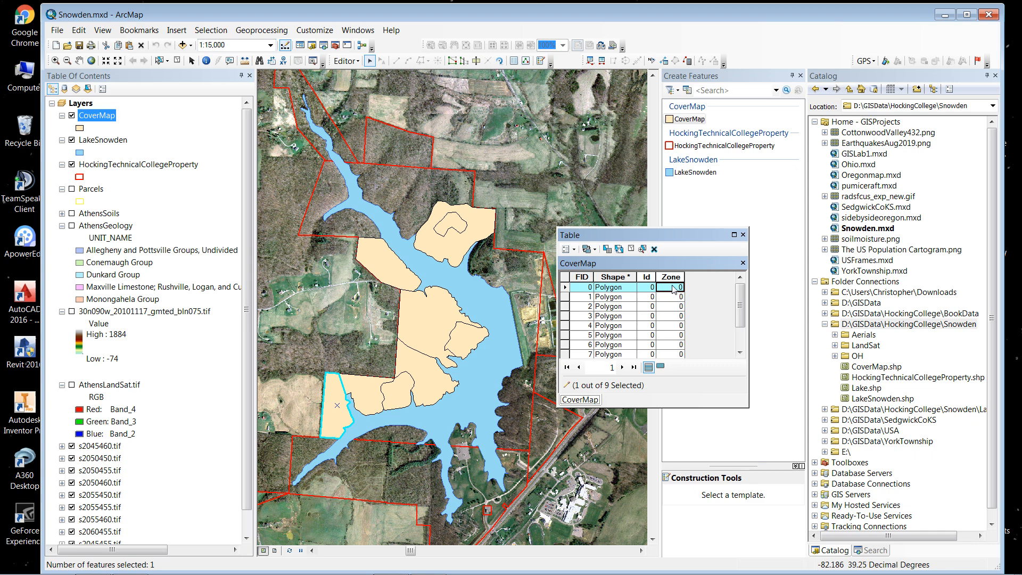
left_click(674, 286)
type("5")
key("Return")
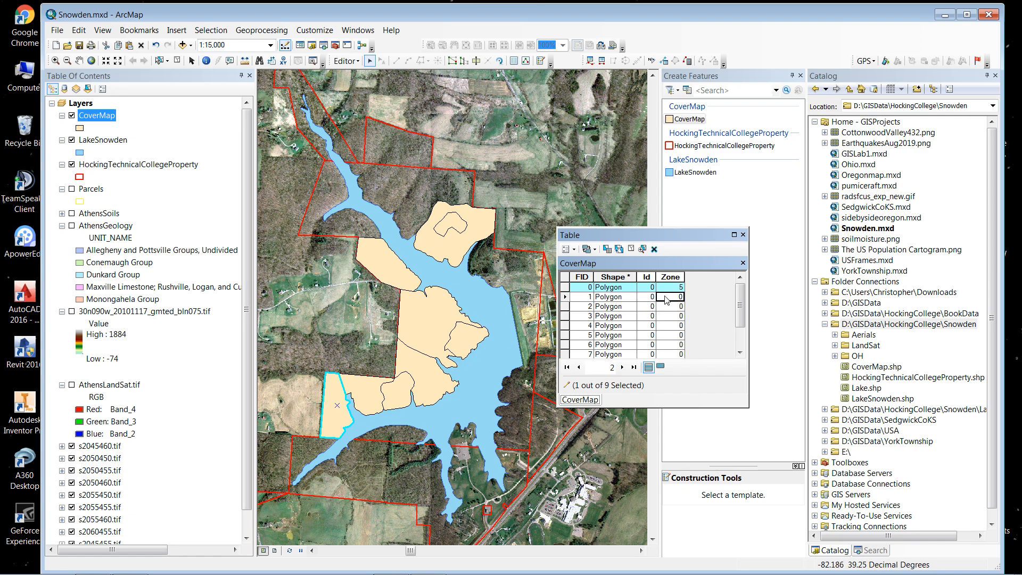
Switch to Excel to check the zone list in SnowdenWildlife.xlsx again, and return to ArcMap
mouse_move(429, 573)
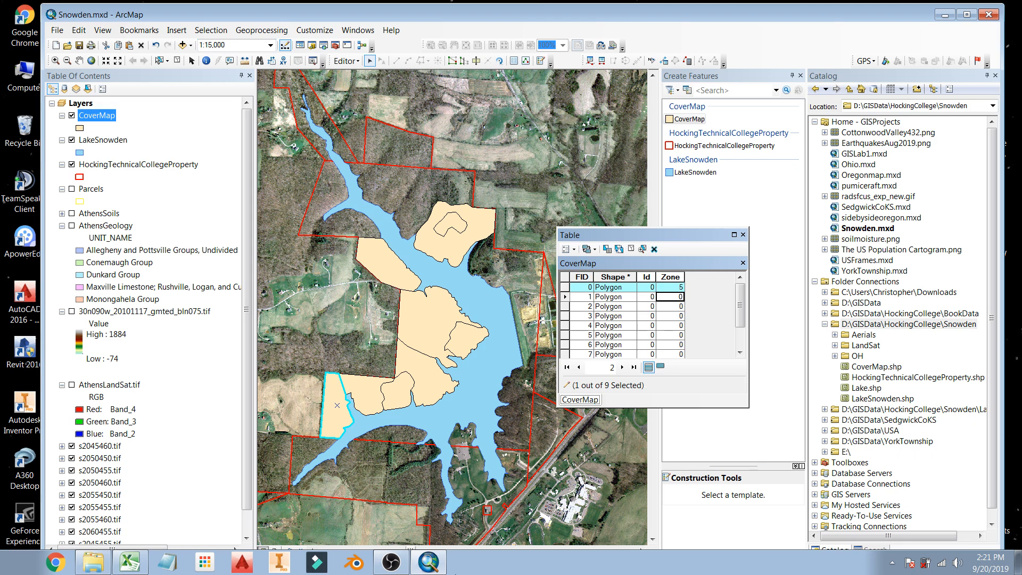
left_click(128, 568)
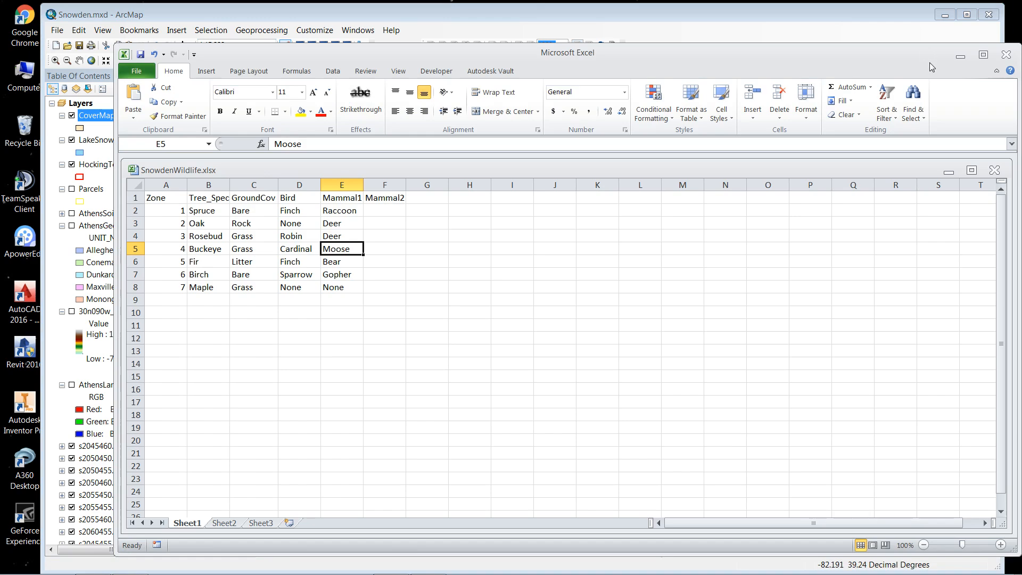
left_click(961, 56)
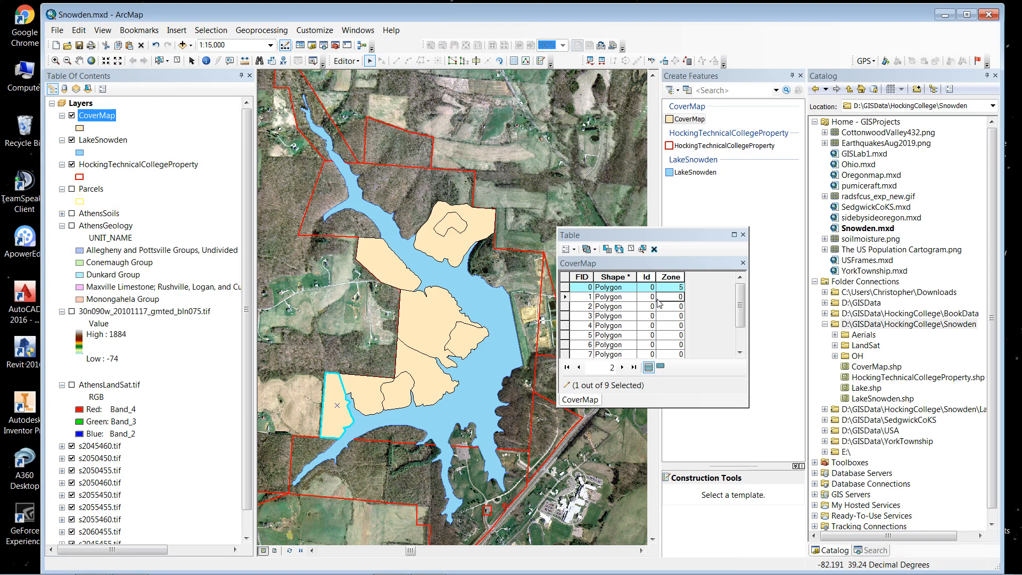
Select the small polygon on the east side of the central cover area (FID 4) and set its Zone to 1
left_click(470, 343)
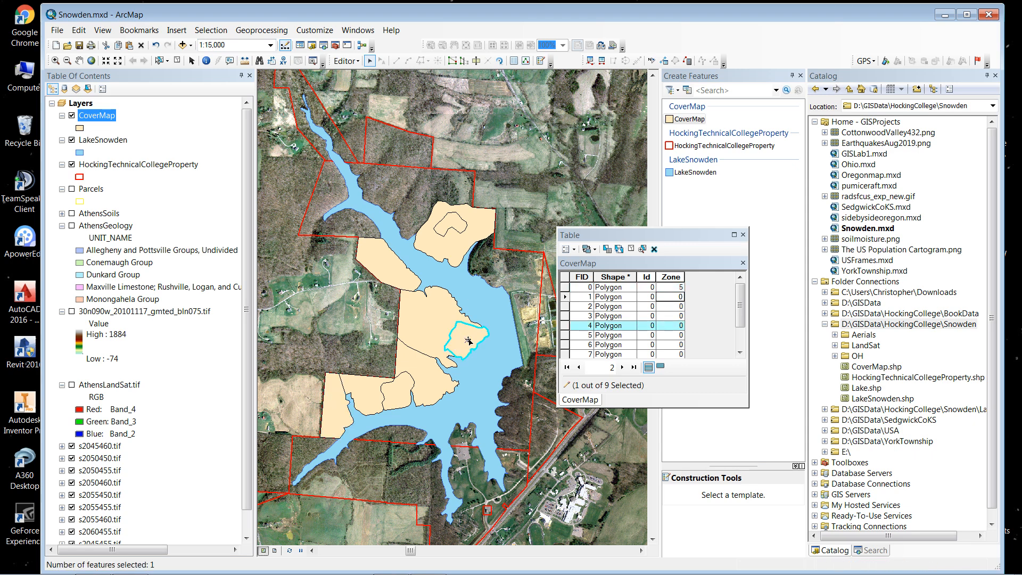
left_click(672, 326)
left_click(672, 327)
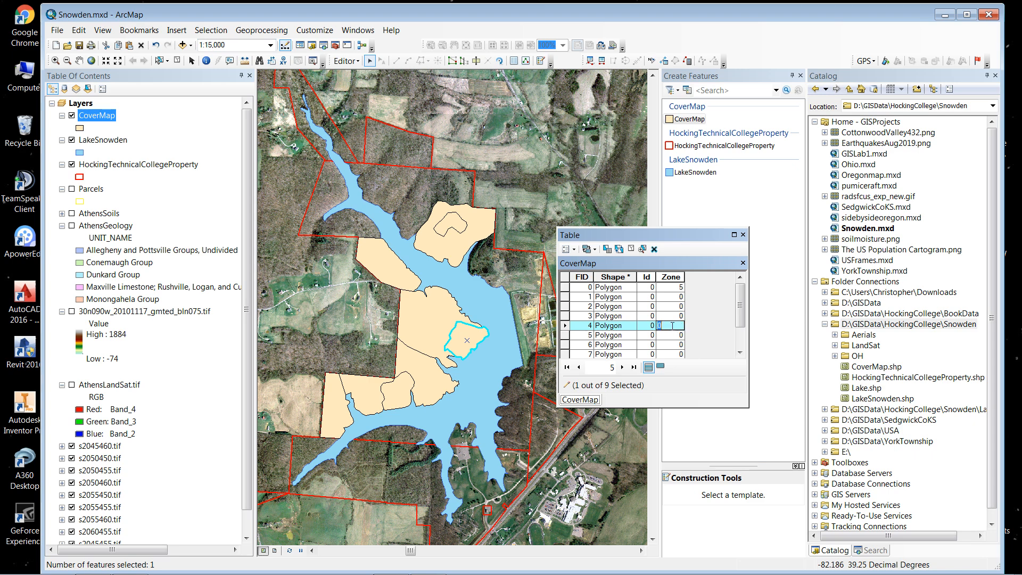
type("1")
key("Return")
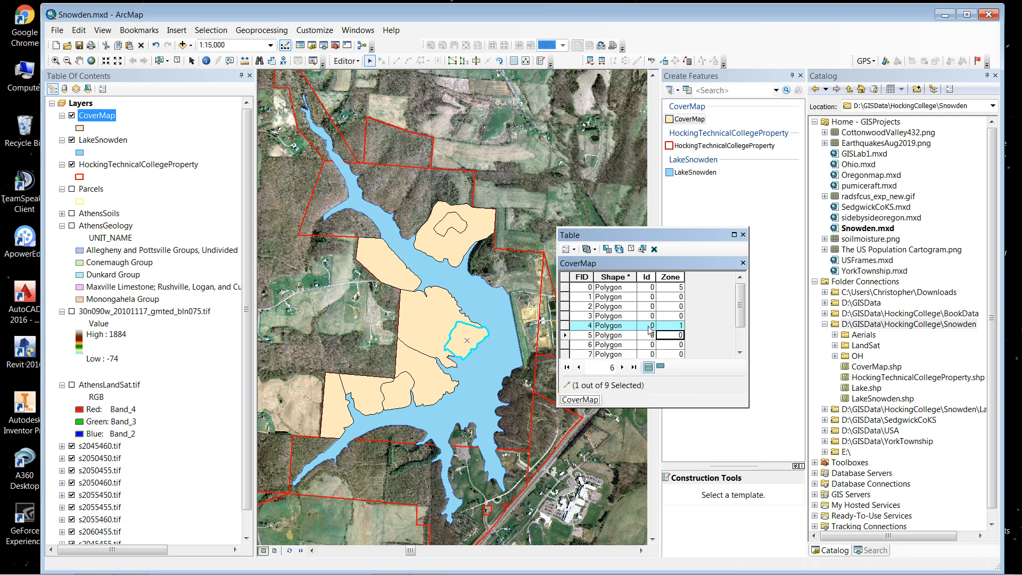
Select the polygon directly south of the large central cover polygon (FID 3) and set its Zone to 3
left_click(433, 388)
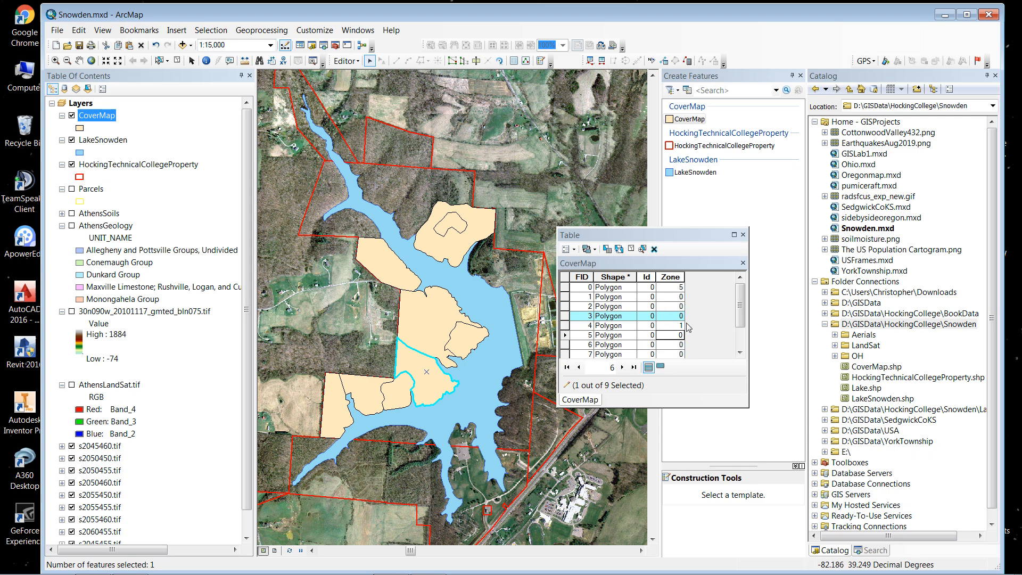
left_click(671, 316)
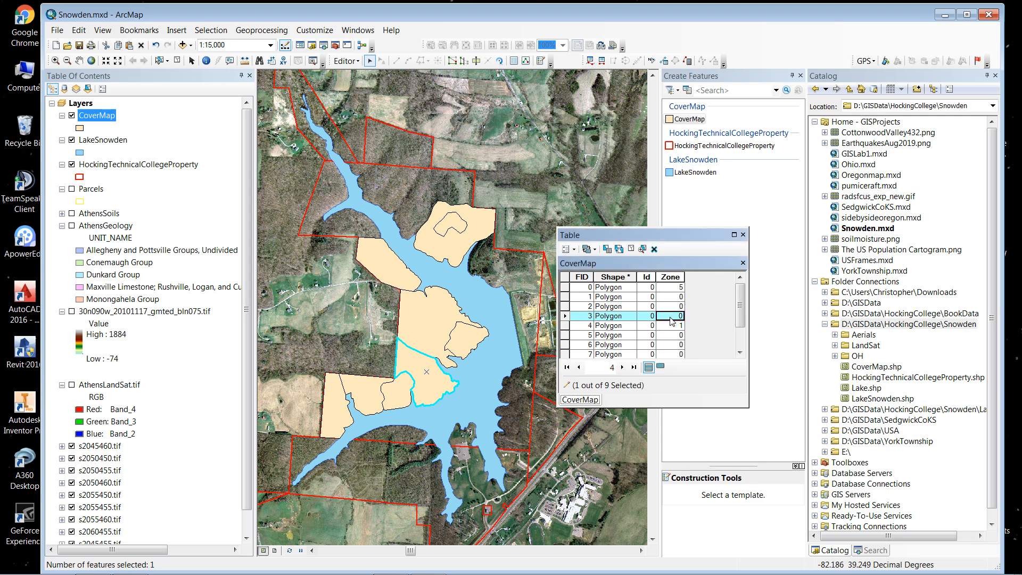
type("3")
key("Return")
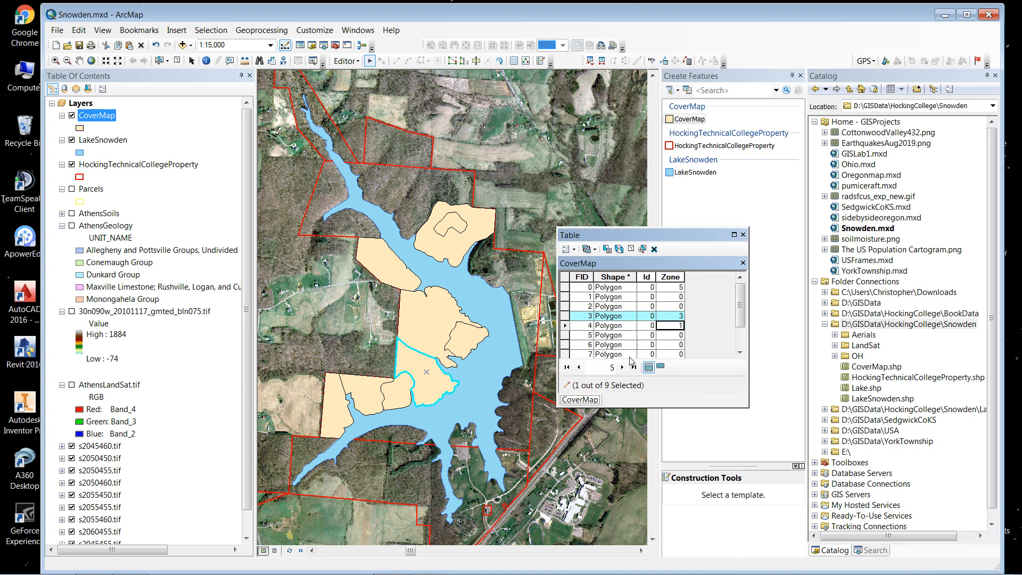
Select the large central cover polygon (FID 5) and set its Zone to 4
left_click(440, 313)
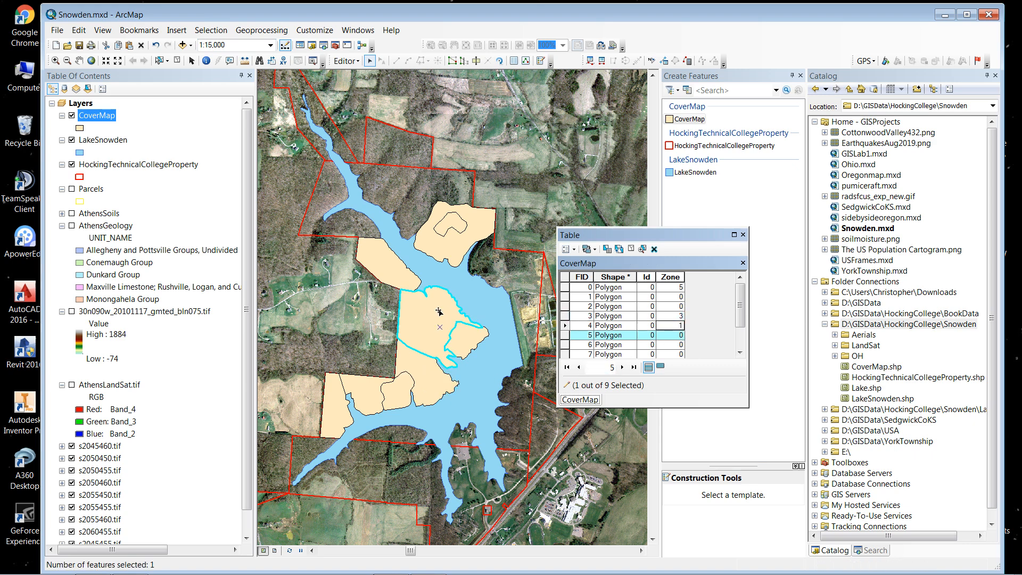
left_click(675, 336)
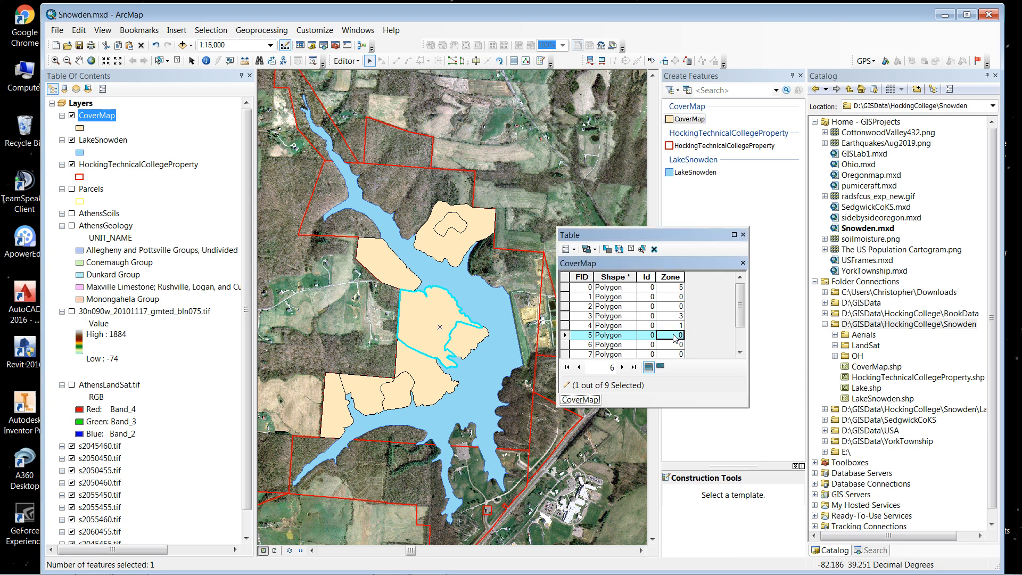
type("4")
key("Return")
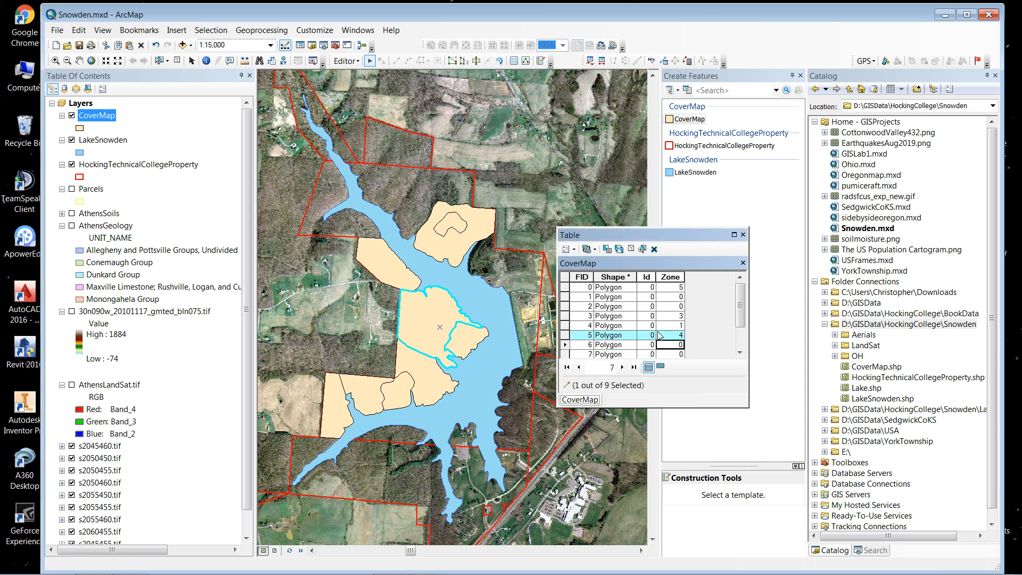
Select the large outer polygon northeast of the lake (FID 8) and set its Zone to 2
left_click(453, 252)
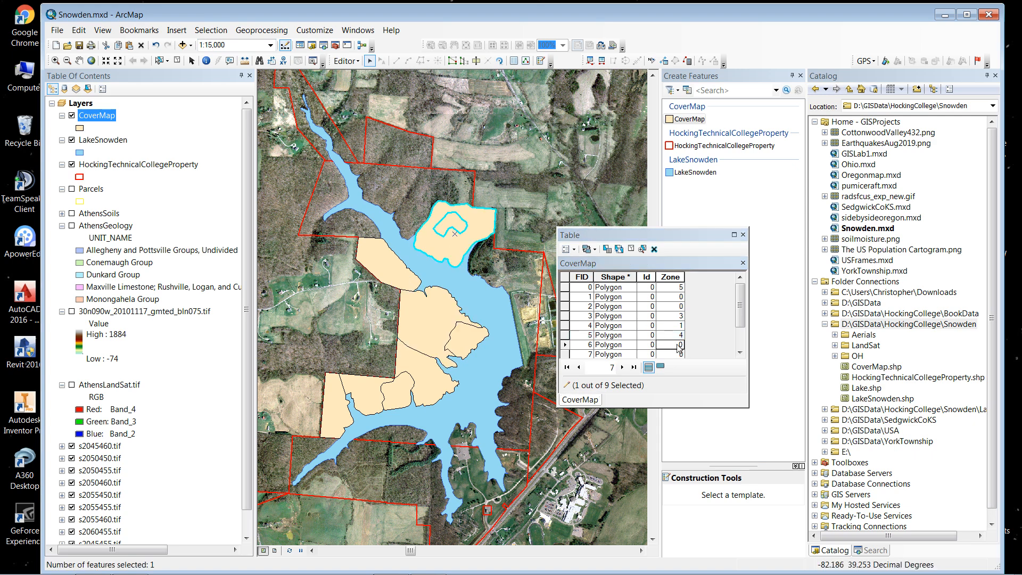
left_click(741, 326)
left_click(670, 346)
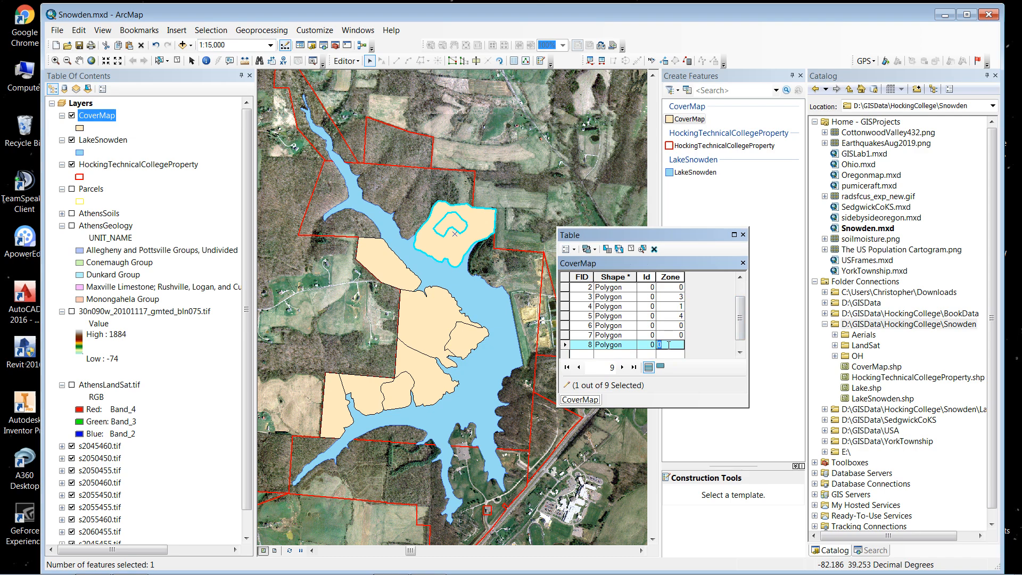
type("2")
key("Return")
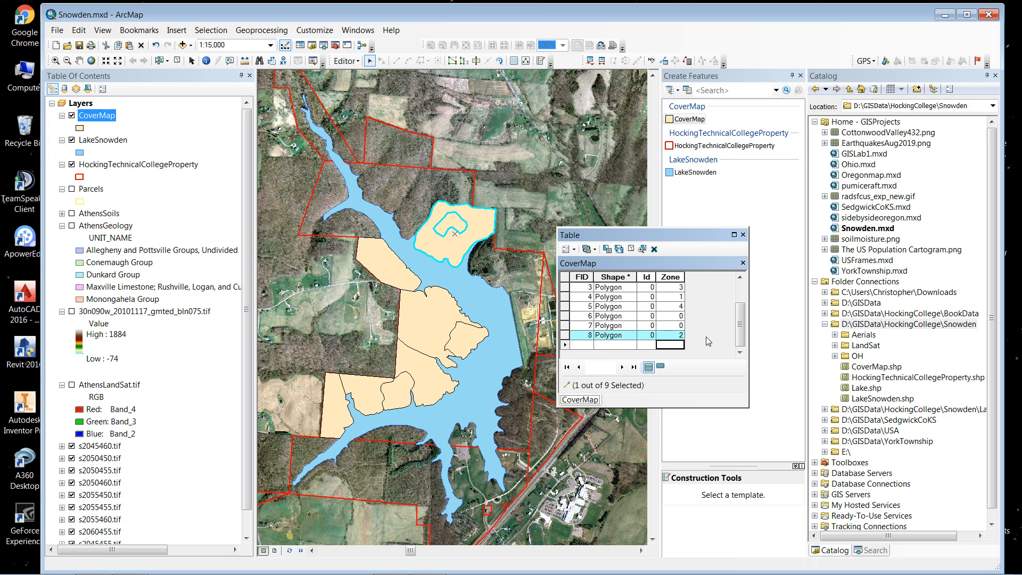
Select the small polygon inside the northeastern cover polygon (FID 7) and set its Zone to 7
double_click(454, 223)
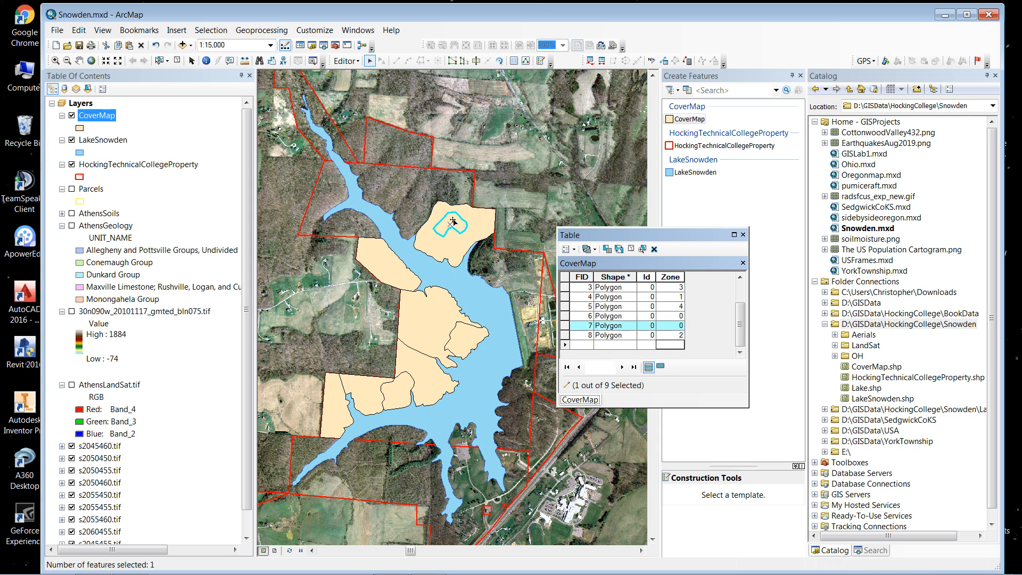
left_click(480, 229)
left_click(453, 222)
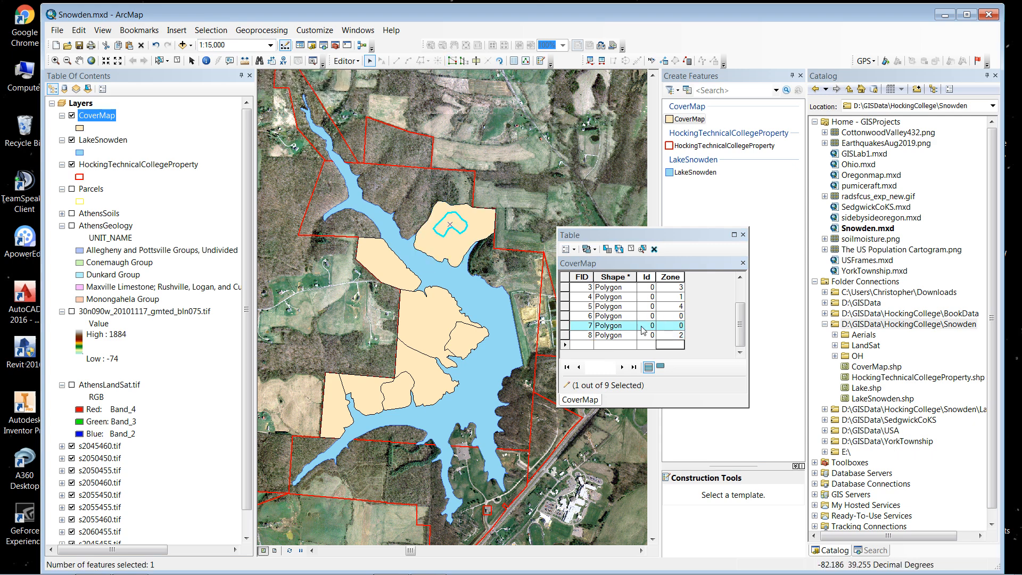
left_click(664, 324)
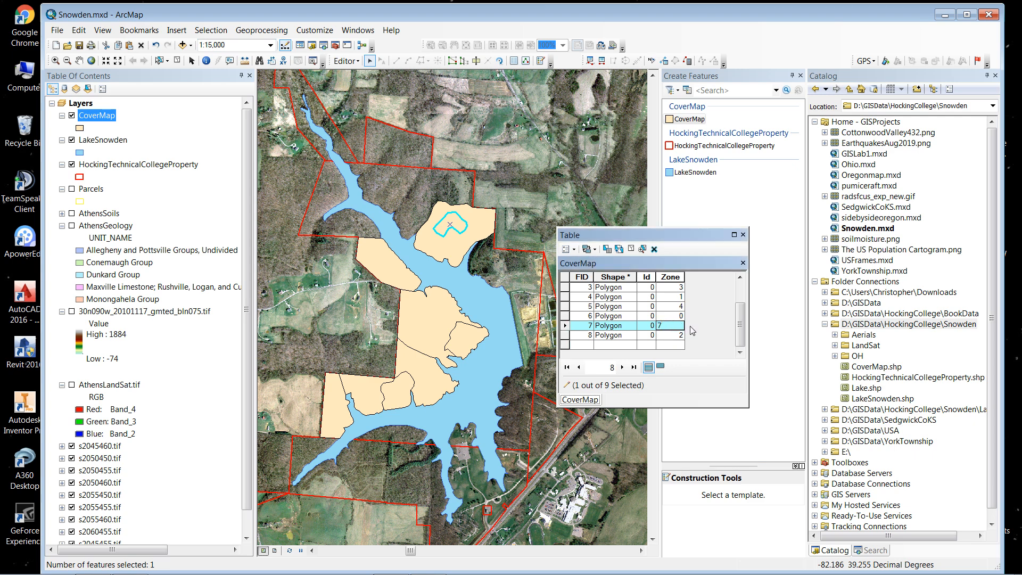
mouse_move(742, 330)
left_mouse_down()
mouse_move(756, 310)
mouse_move(755, 344)
left_mouse_up()
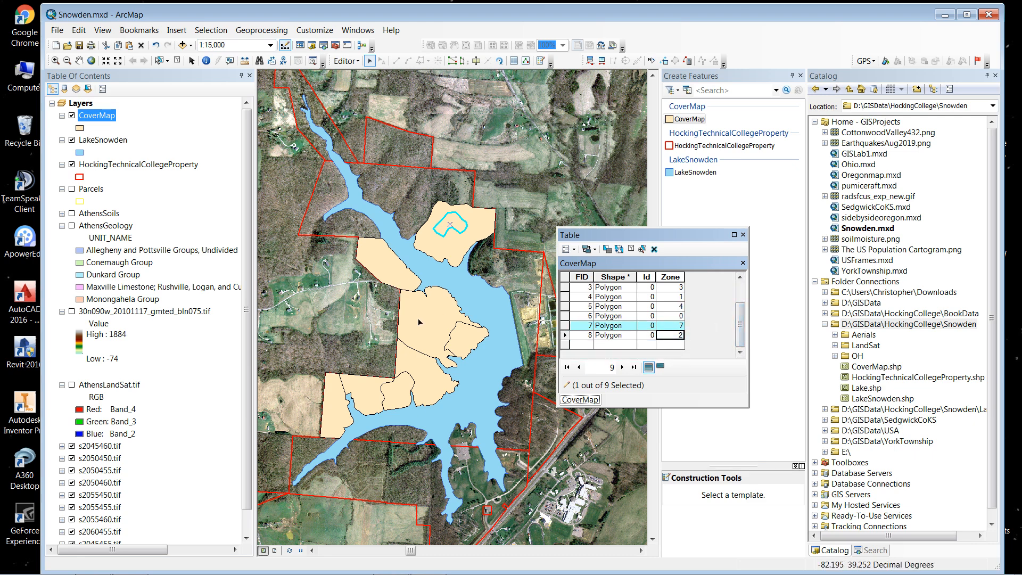
Select the elongated cover polygon northwest of the central area (FID 6) and set its Zone to 6
left_click(386, 271)
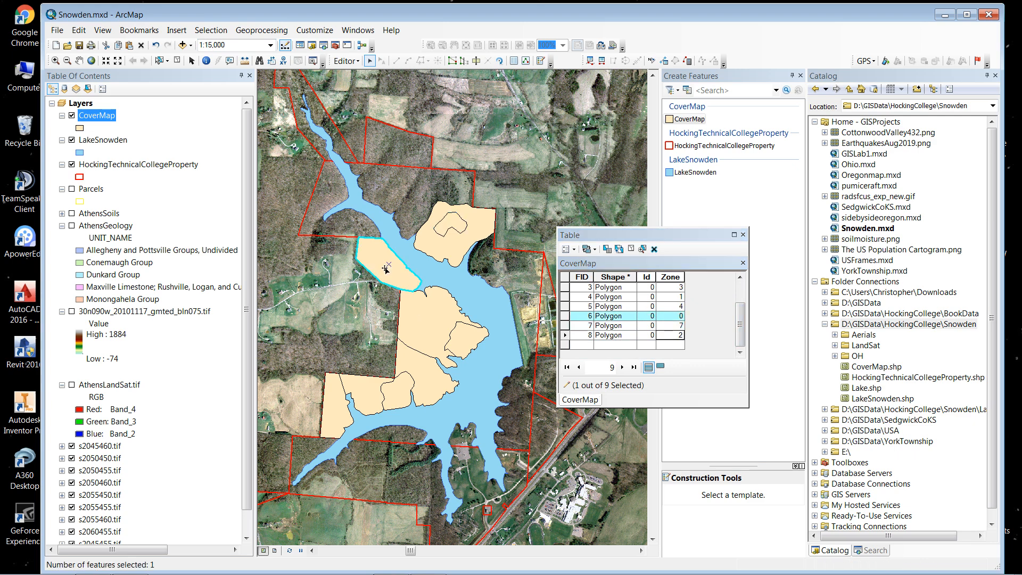
left_click(680, 318)
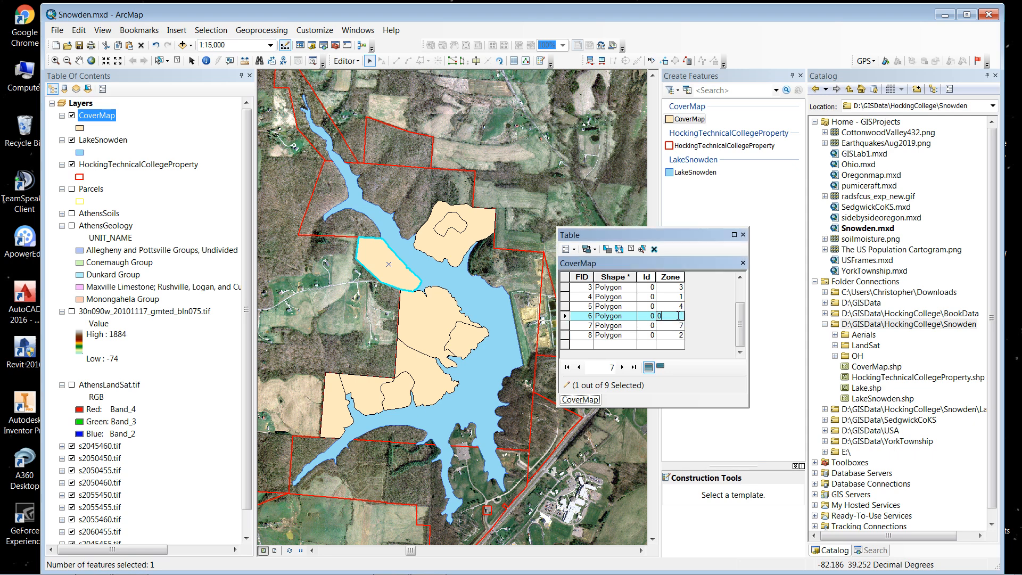
key("Return")
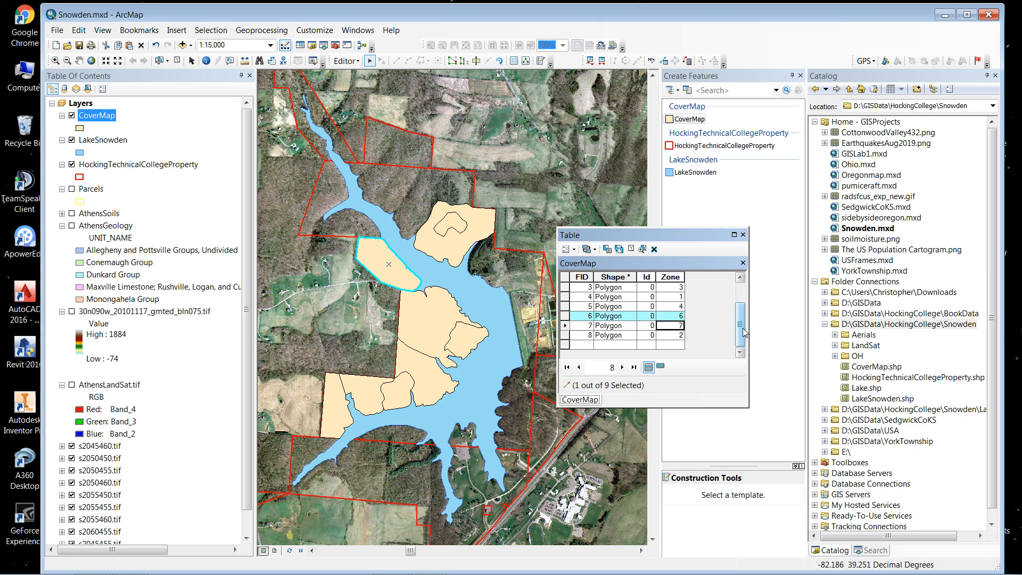
Check the Zone column for unassigned records, and locate the FID 2 and FID 1 polygons on the map by selecting each
left_click_drag(743, 331, 747, 309)
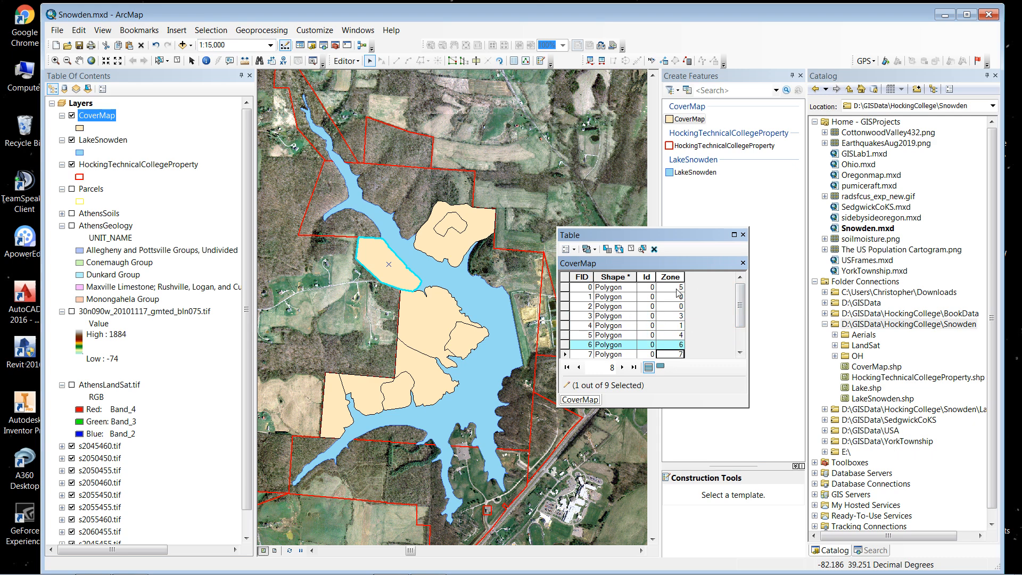
mouse_move(226, 573)
left_click(397, 395)
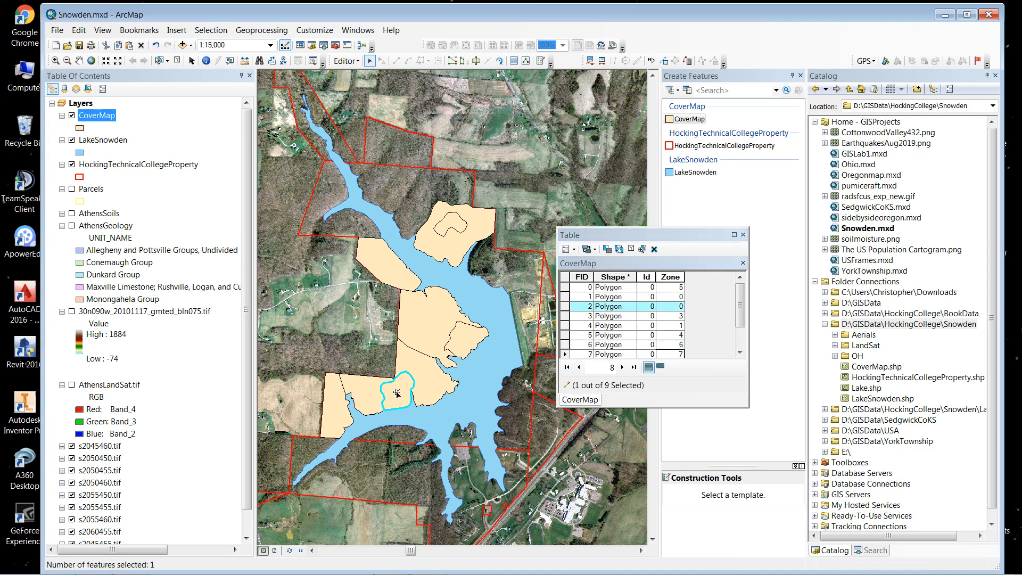
left_click(366, 395)
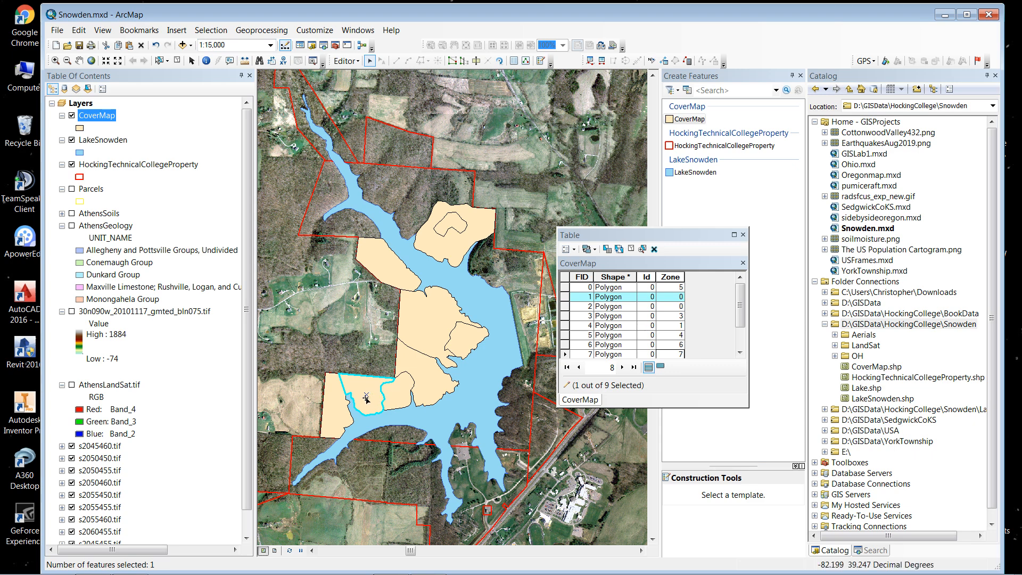
Set the Zone of the selected FID 1 polygon to 8 and of the adjoining FID 2 polygon to 9
left_click(666, 297)
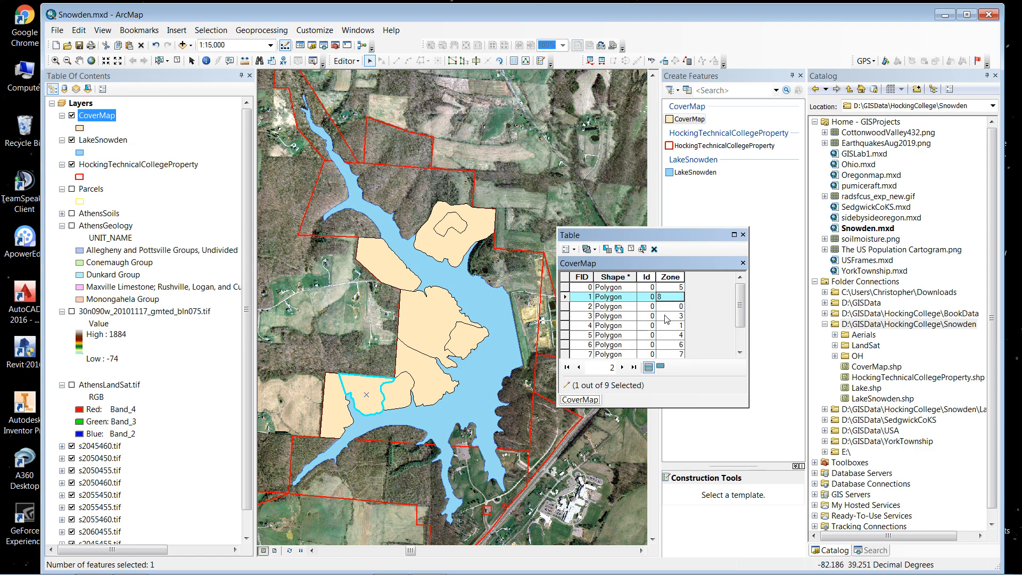
key("Return")
left_click(399, 399)
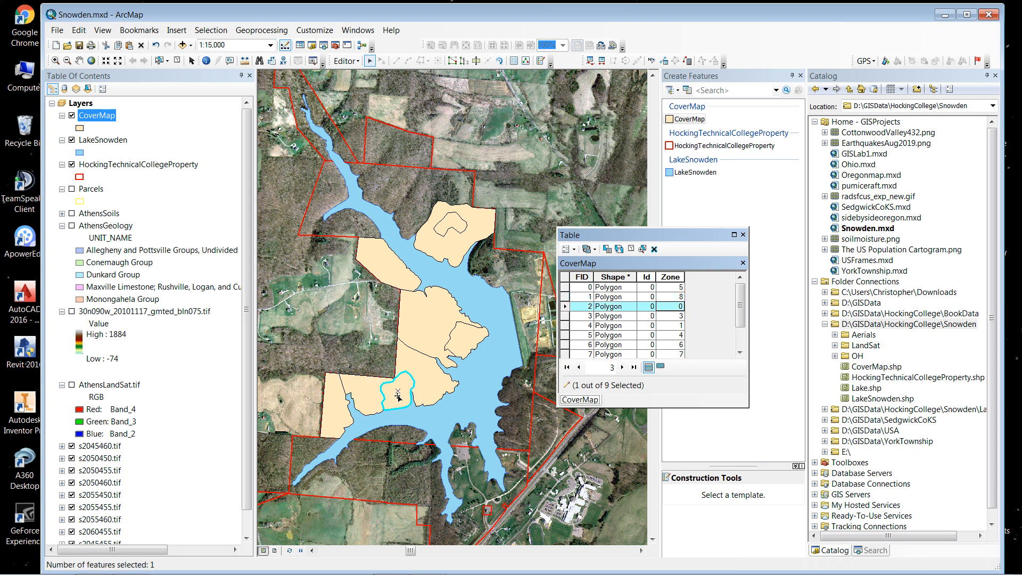
left_click(671, 306)
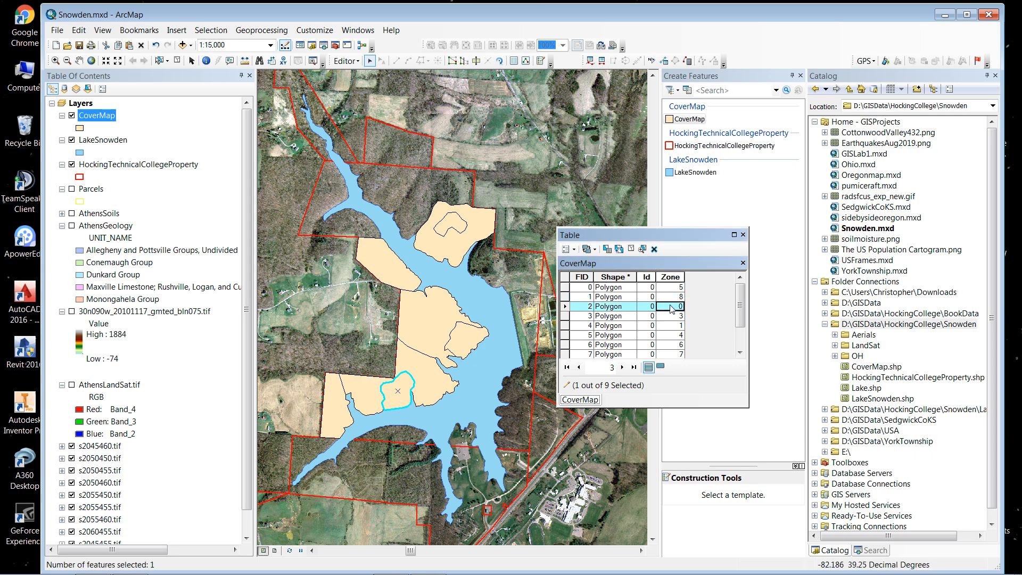
left_click(670, 307)
type("9")
key("Return")
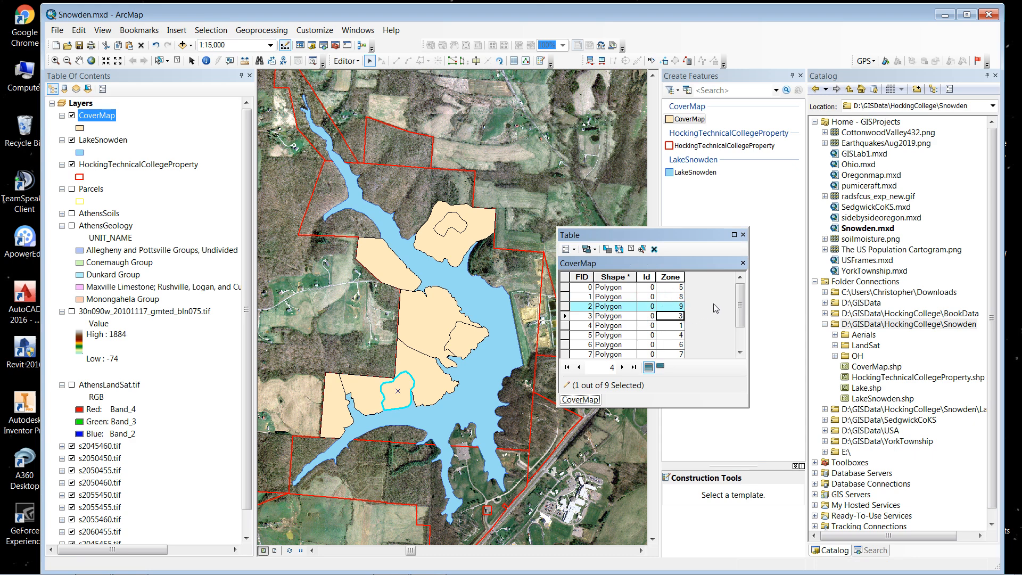
left_click_drag(742, 315, 742, 337)
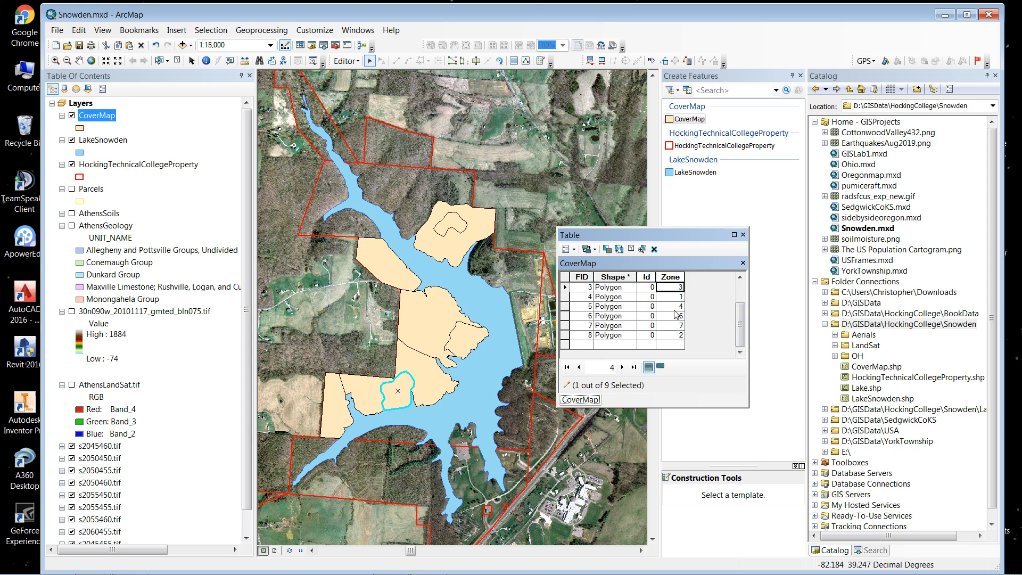
Save the CoverMap edits and end the edit session, closing the attribute table
left_click(344, 61)
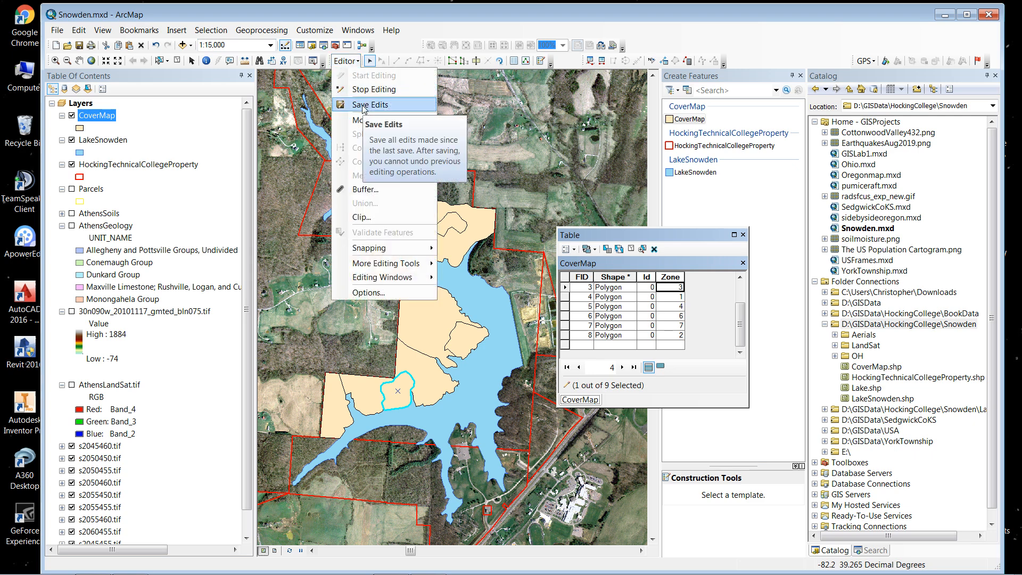
left_click(367, 104)
left_click(346, 62)
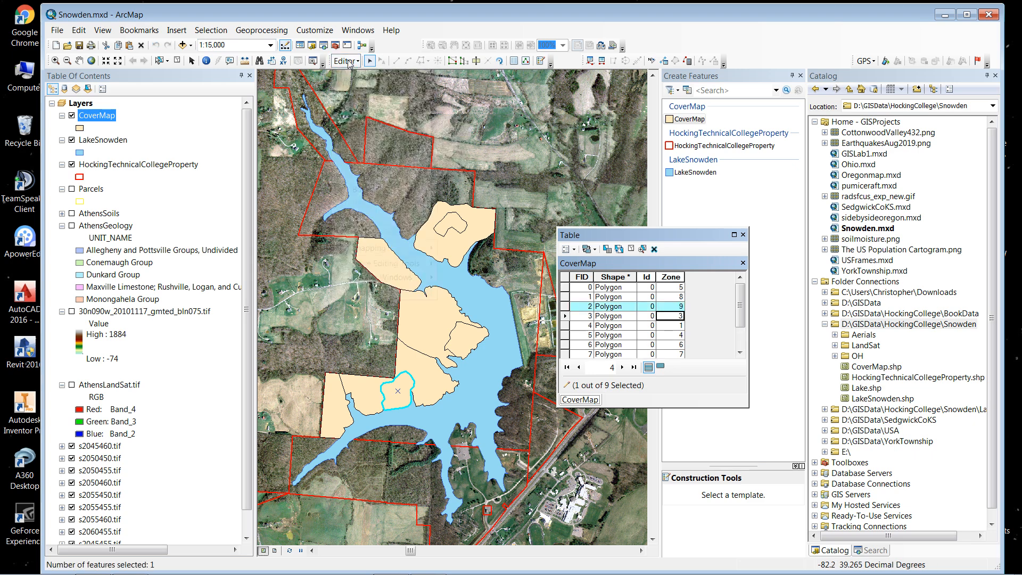
left_click(366, 91)
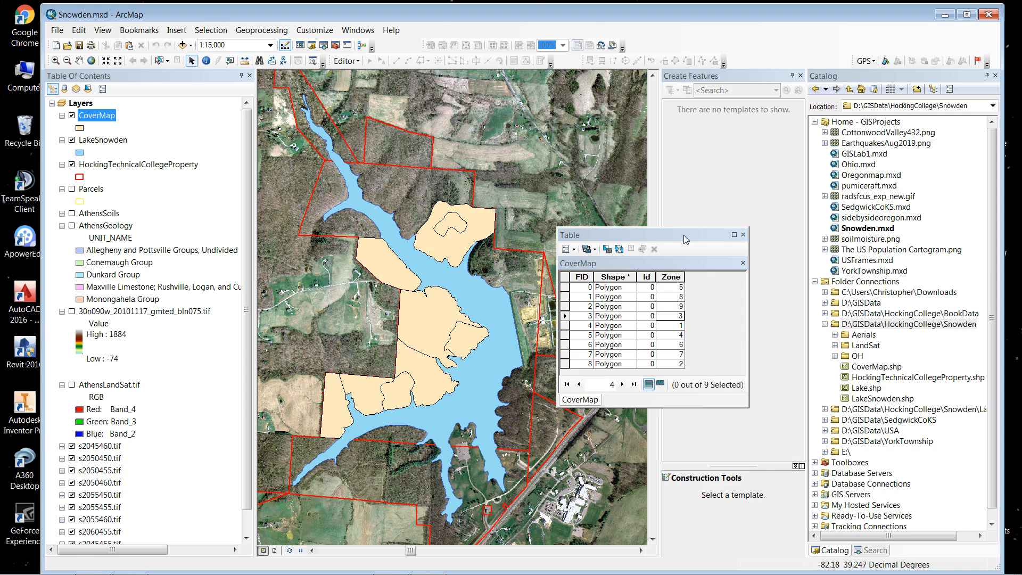
left_click(744, 235)
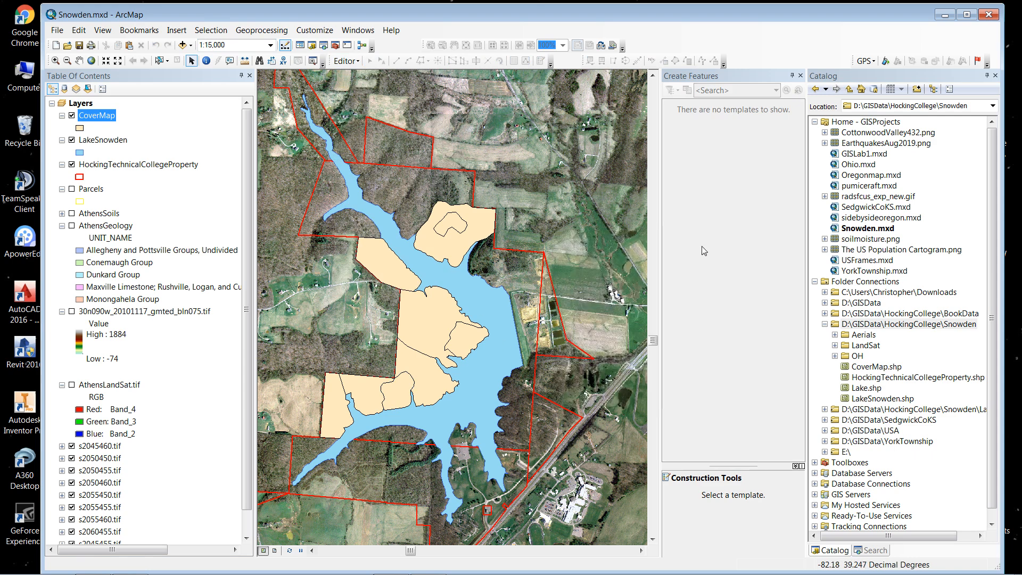
Reopen the CoverMap attribute table, review the Zone value of every polygon, and close the table
right_click(107, 120)
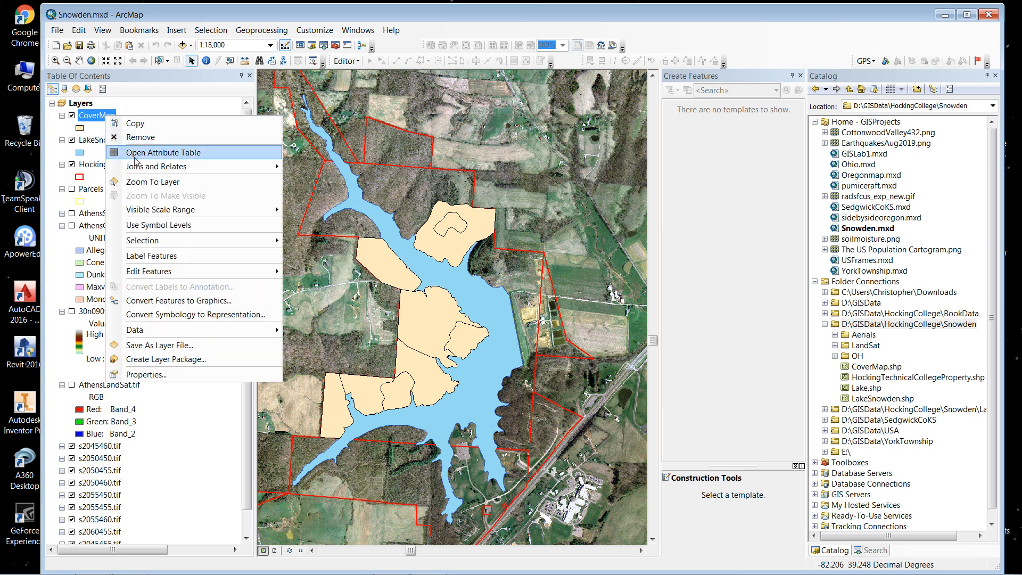
left_click(153, 153)
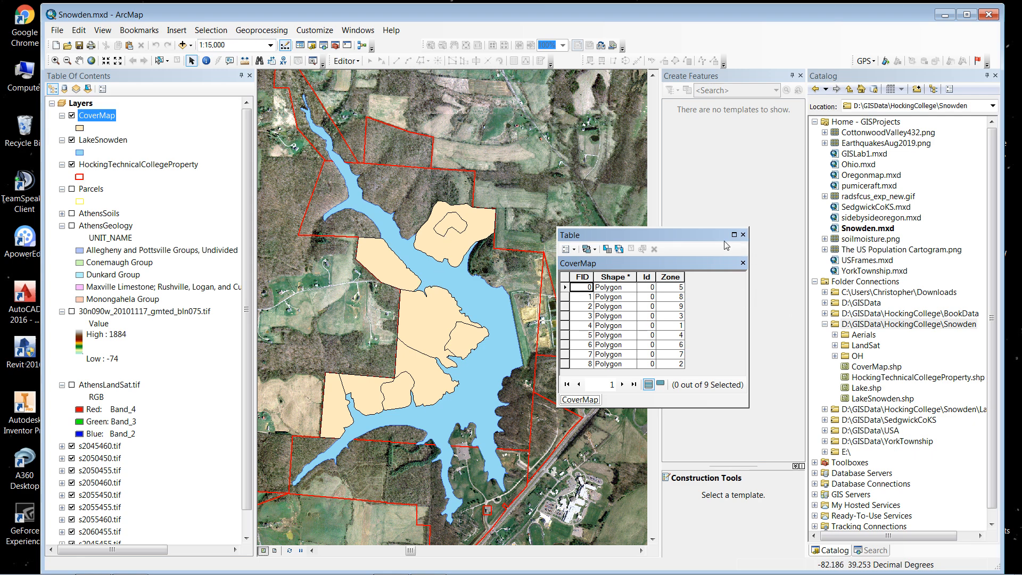
left_click_drag(717, 237, 402, 155)
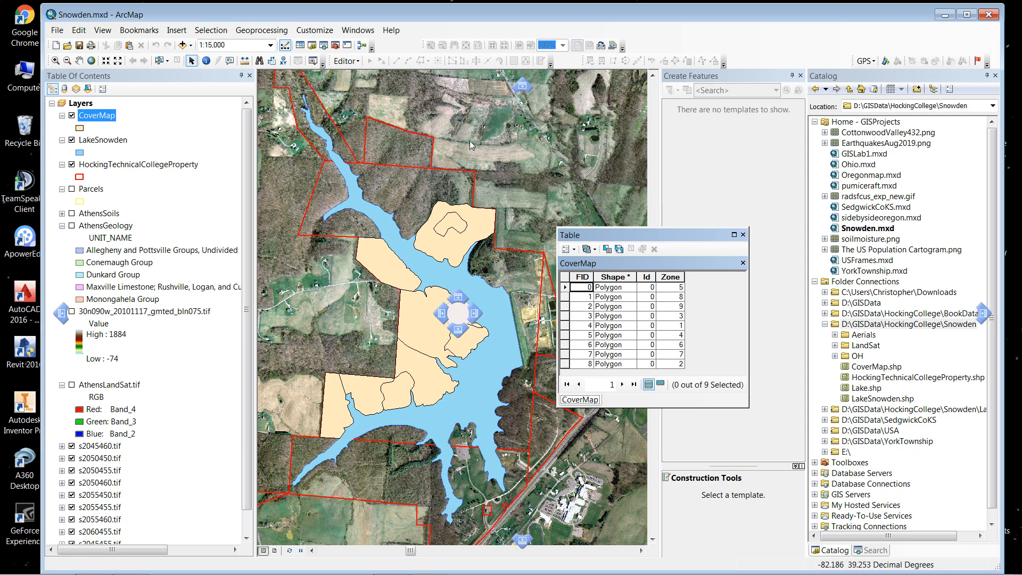
left_click_drag(471, 145, 739, 135)
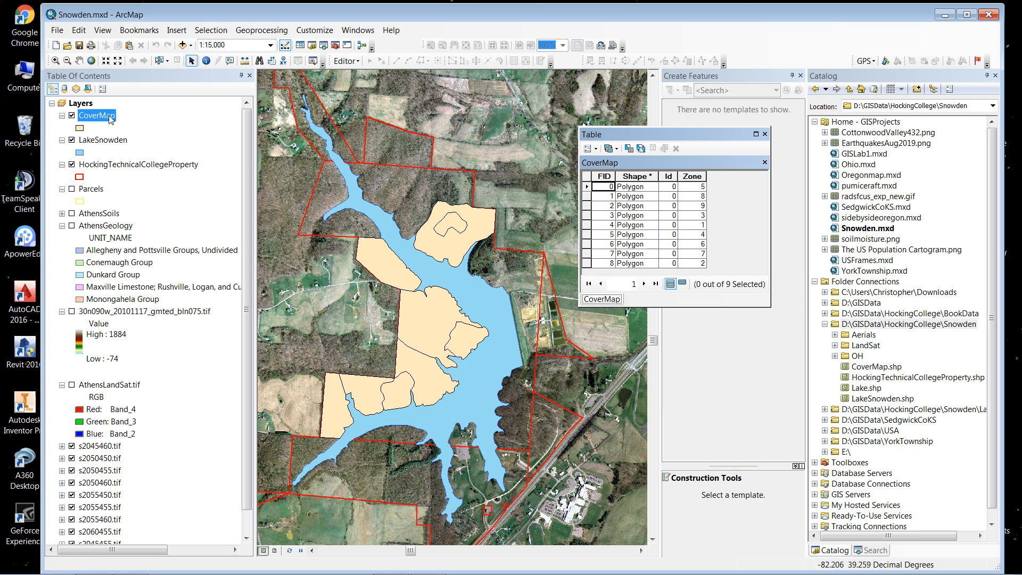
left_click(765, 135)
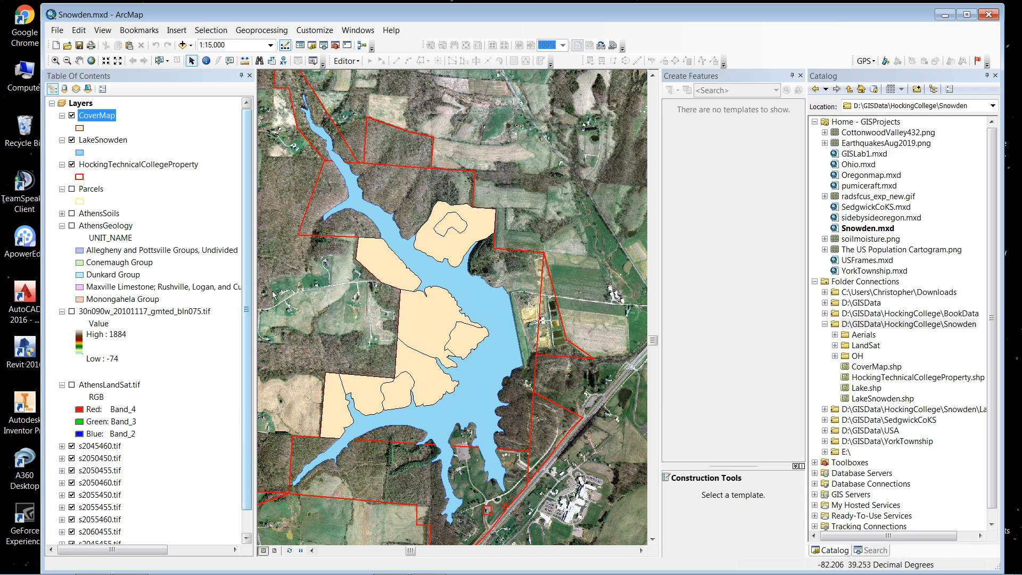
Add the Sheet1$ table of SnowdenWildlife.xlsx from the Snowden folder to the map
left_click(182, 46)
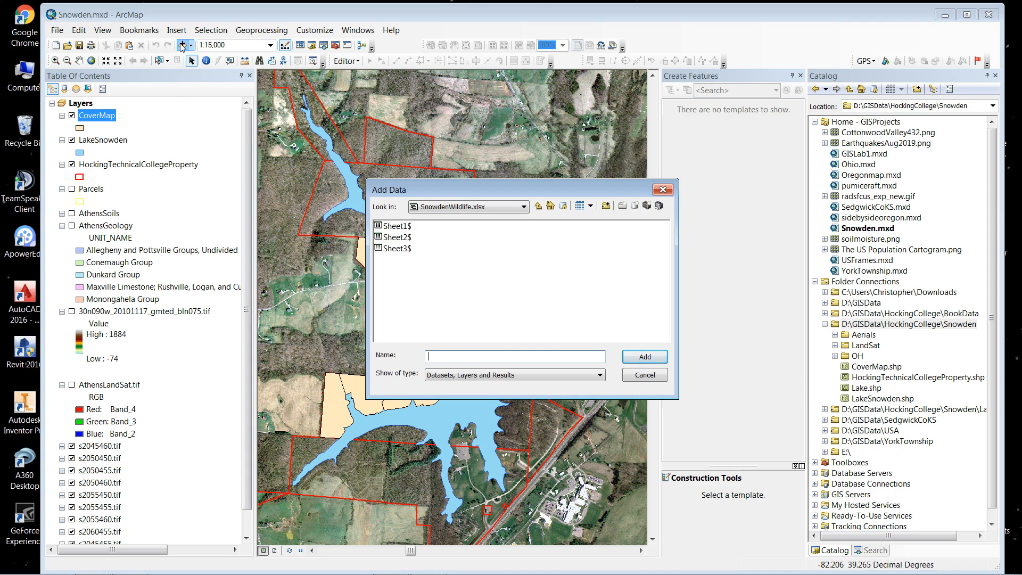
left_click(525, 208)
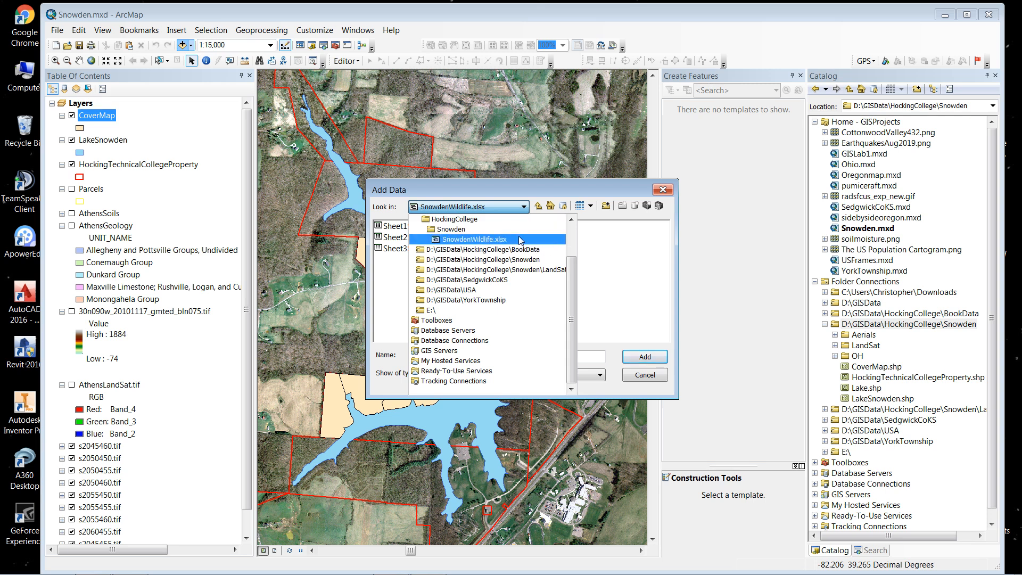
left_click(453, 229)
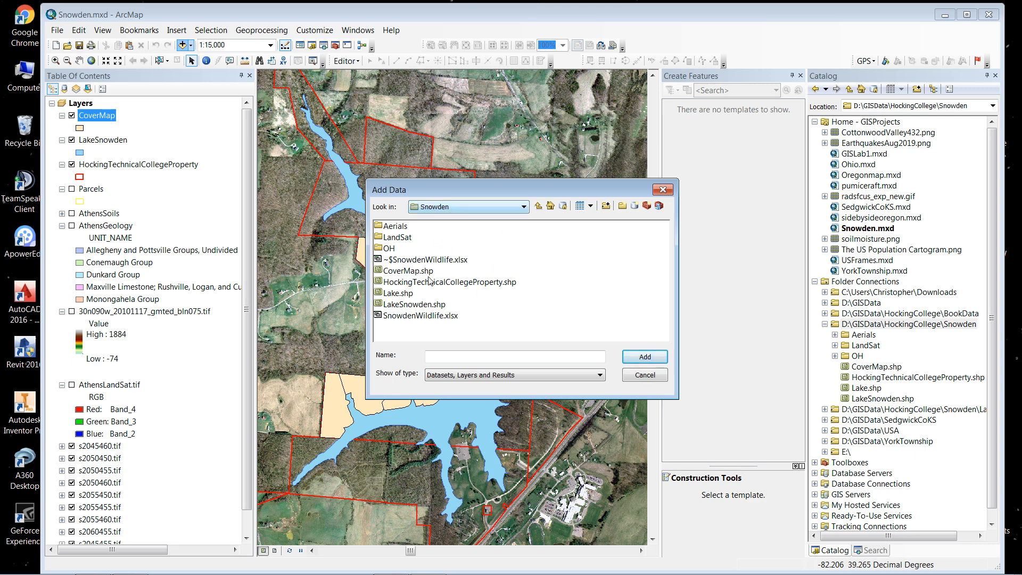
left_click(415, 318)
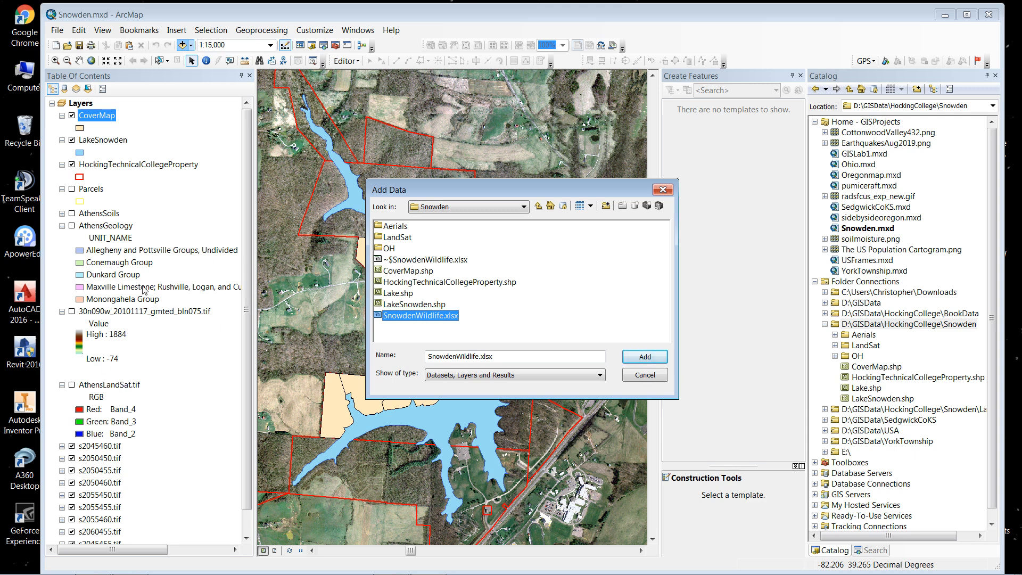
left_click(645, 358)
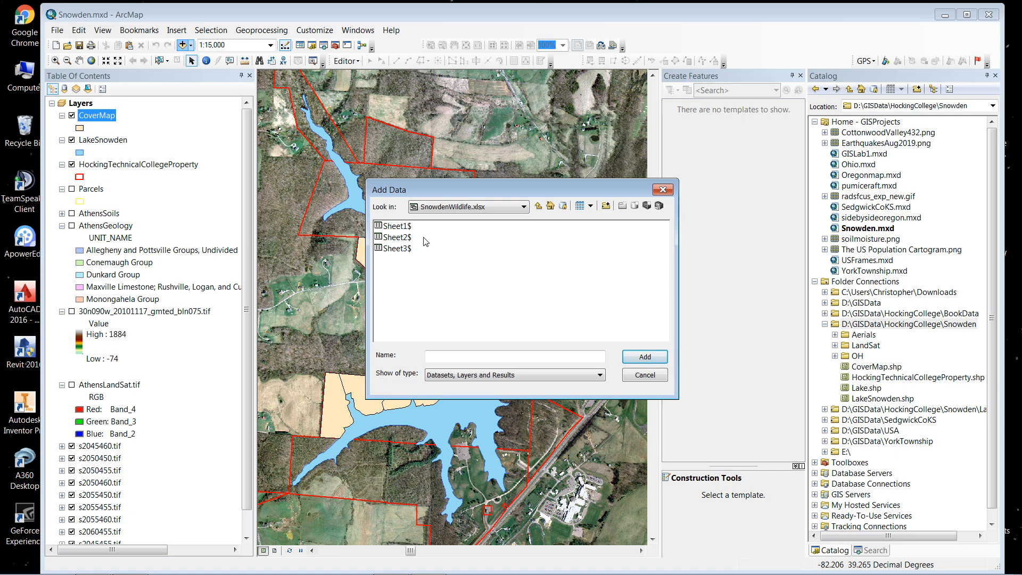
left_click(395, 229)
left_click(396, 229)
left_click(414, 251)
left_click(389, 226)
left_click(645, 357)
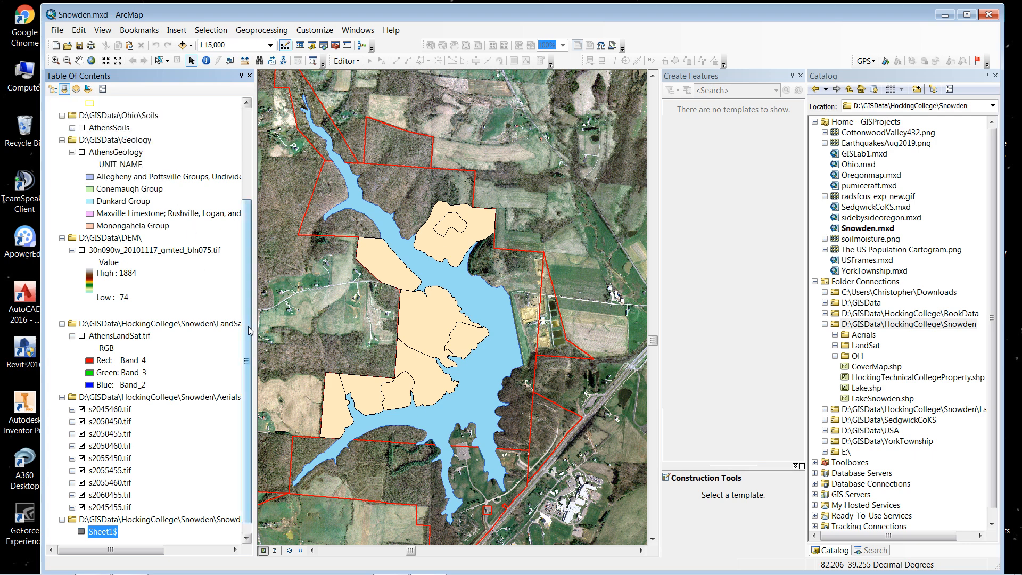
Locate CoverMap and Sheet1$ among the layer sources, and open the Sheet1$ table wide enough to show all its columns
scroll(257, 257, "up", 3)
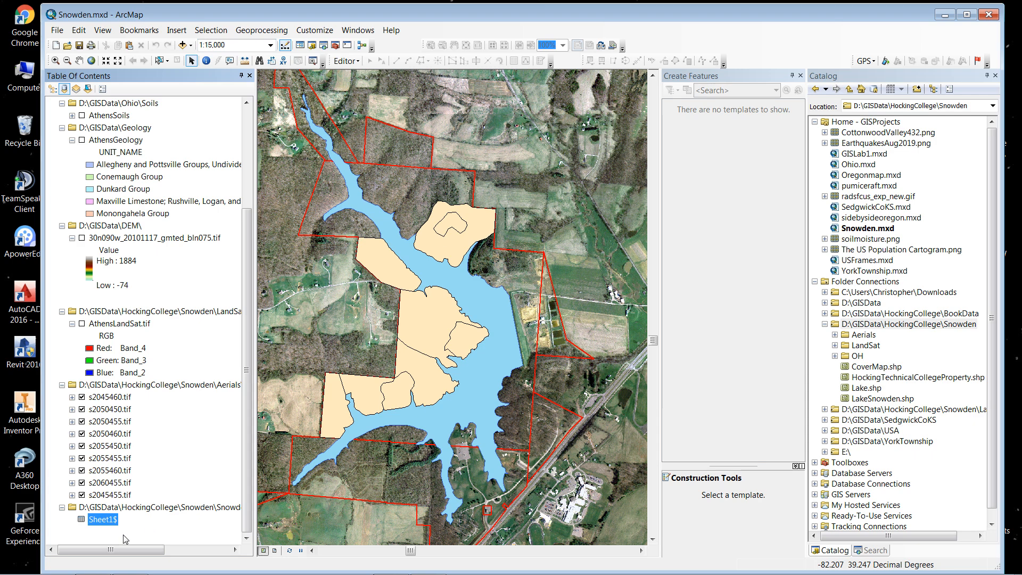
mouse_move(131, 574)
left_click_drag(248, 487, 235, 377)
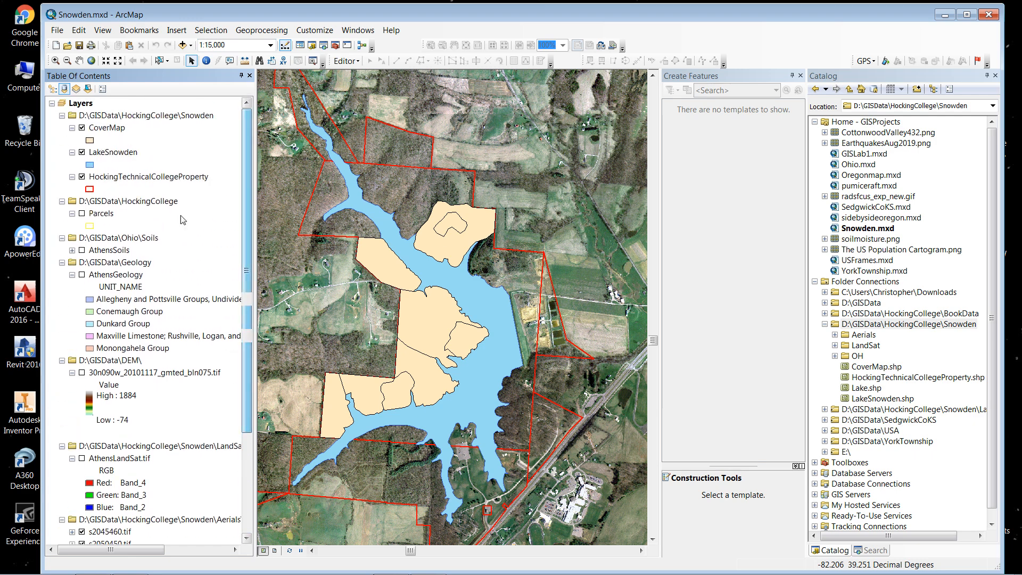
left_click(98, 130)
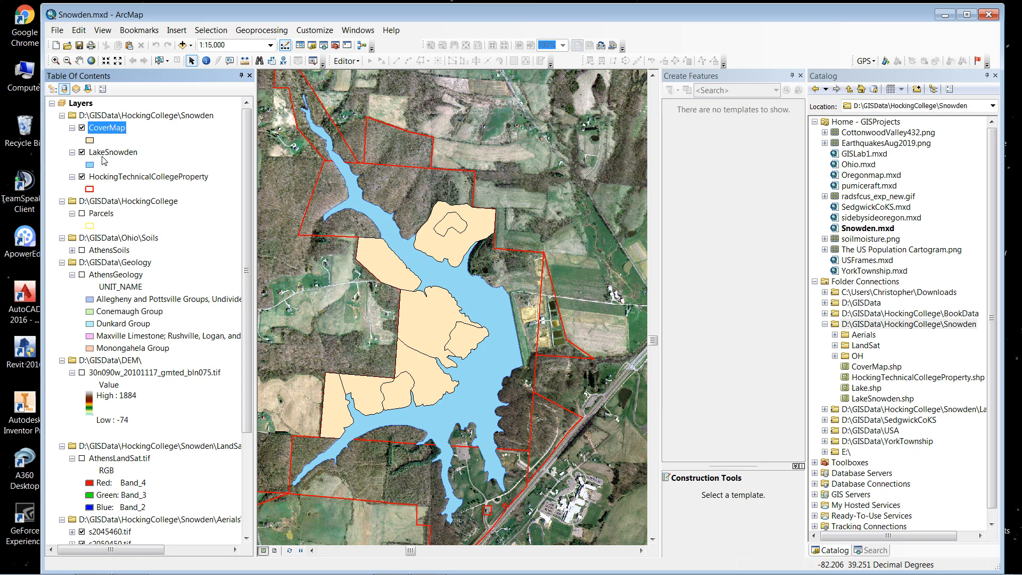
left_click_drag(249, 414, 252, 517)
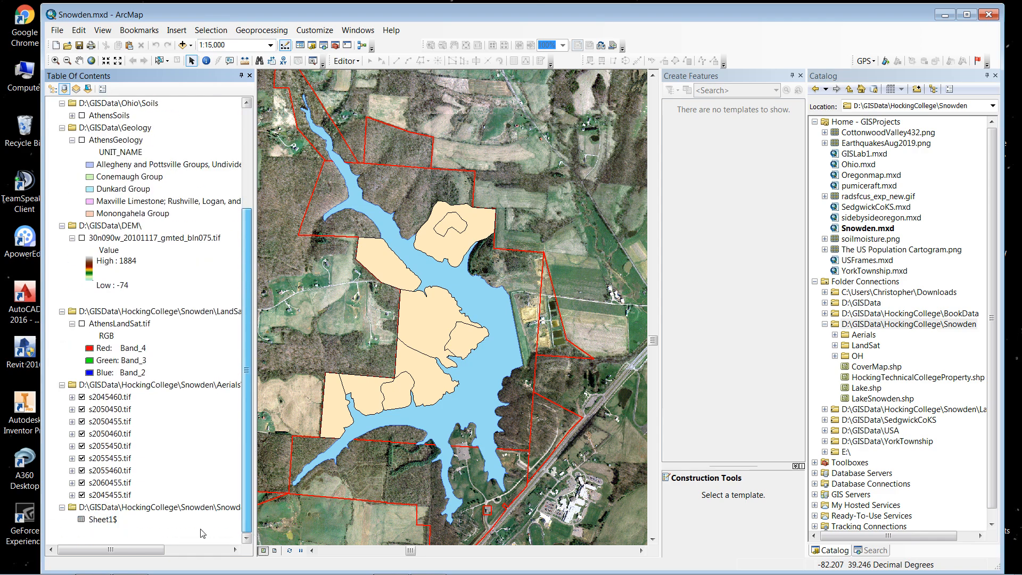
right_click(104, 523)
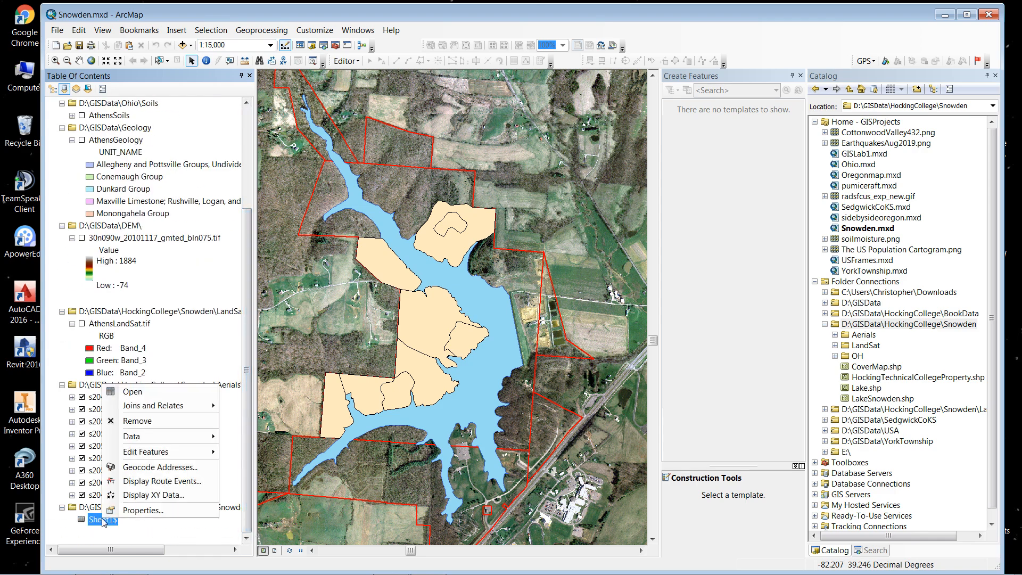
left_click(137, 393)
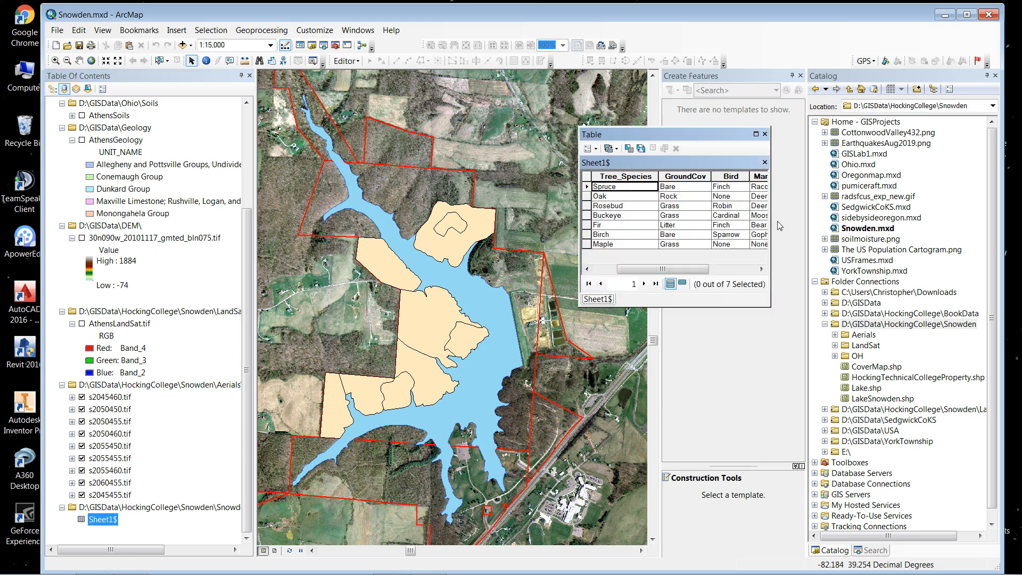
left_click_drag(771, 233, 886, 233)
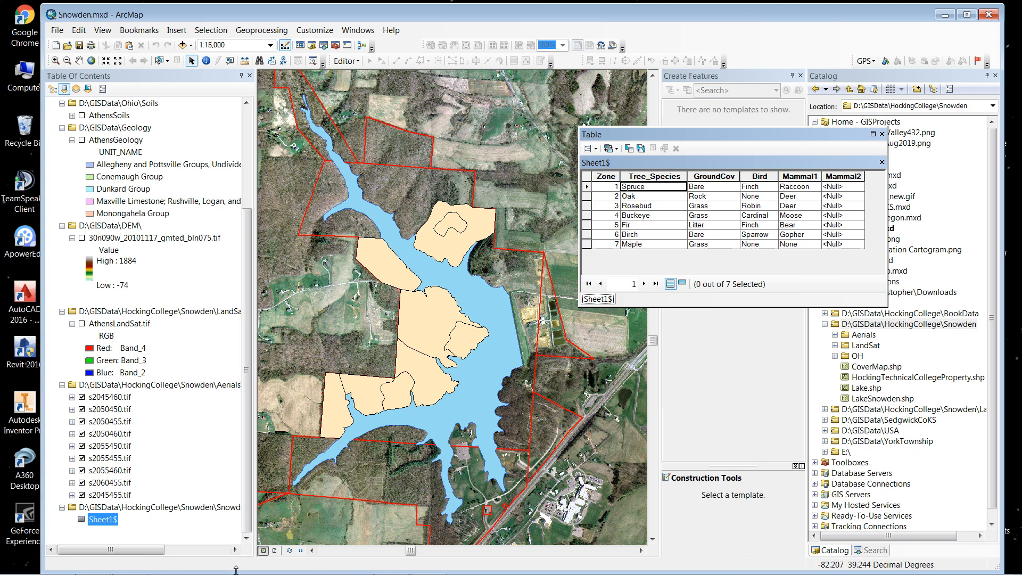
Switch to SnowdenWildlife.xlsx in Excel and arrange it with the Sheet1$ table window so their records can be compared
mouse_move(261, 570)
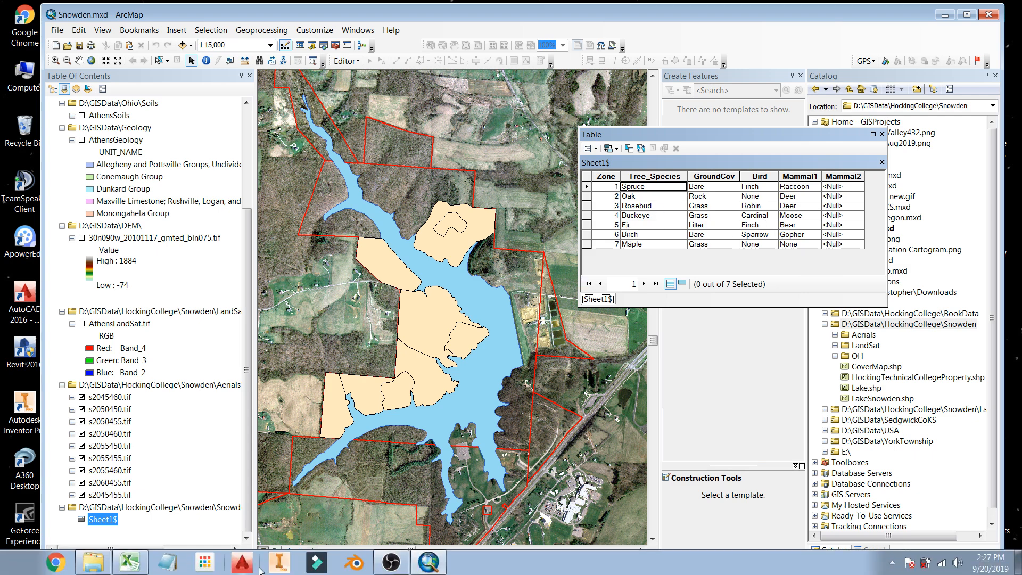
left_click(131, 564)
left_click_drag(585, 62, 528, 178)
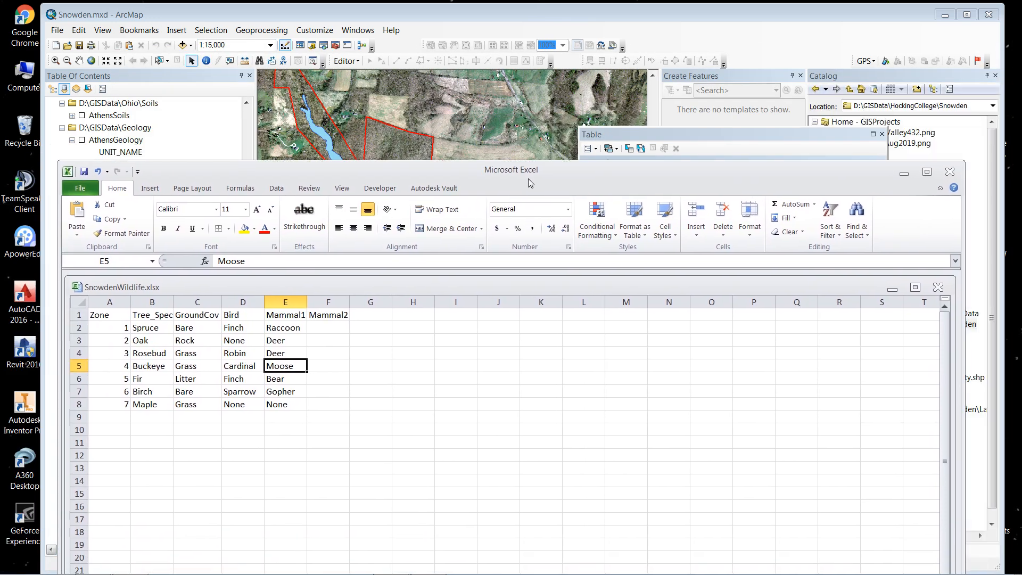
left_click(649, 134)
left_click_drag(650, 133, 635, 128)
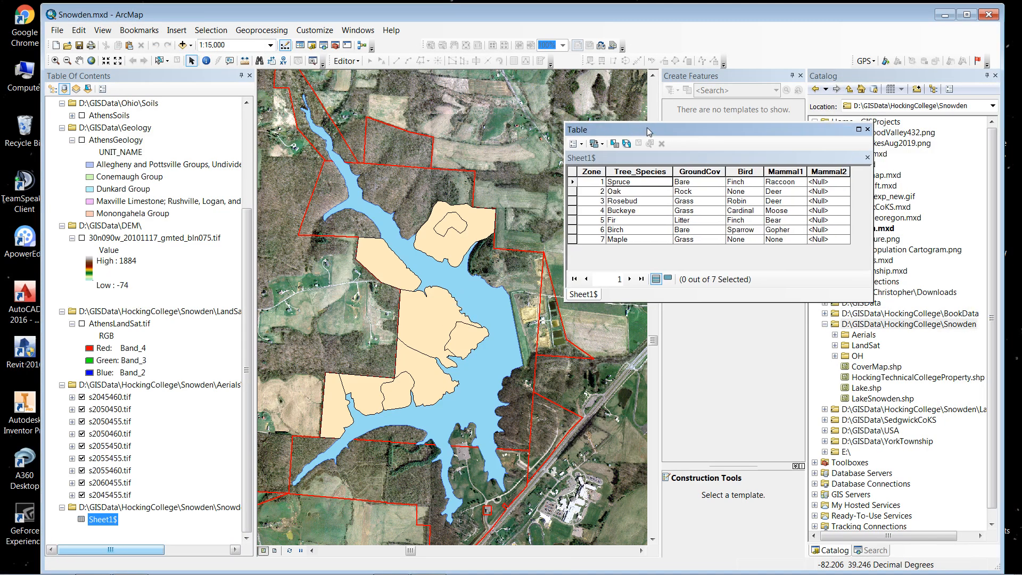
mouse_move(80, 573)
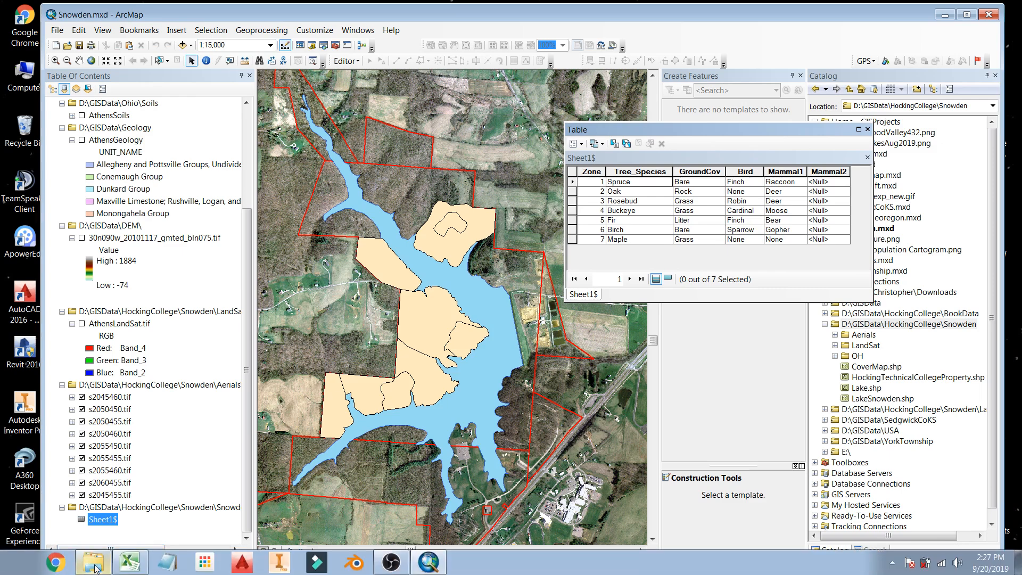
left_click(130, 565)
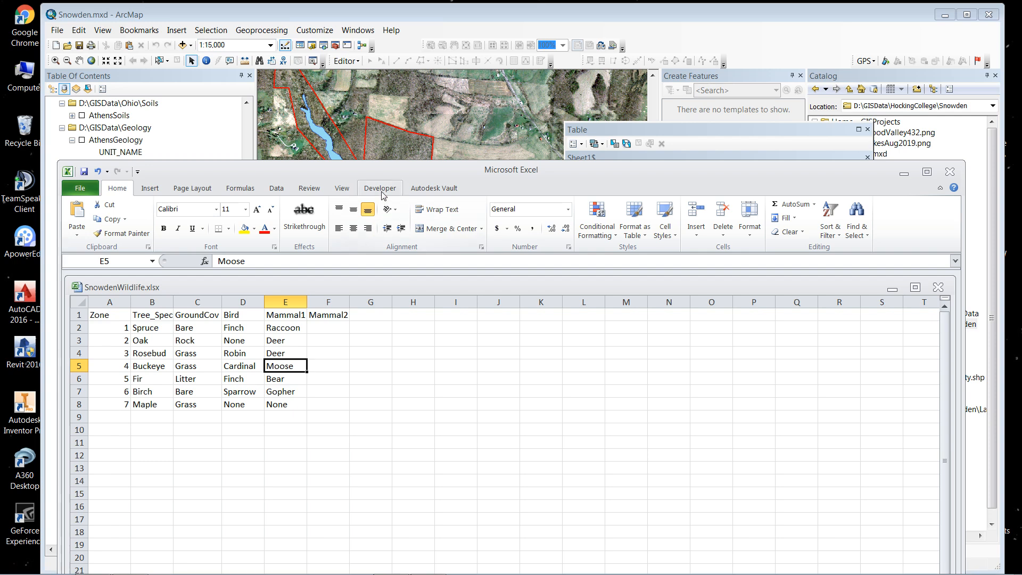
left_click(726, 130)
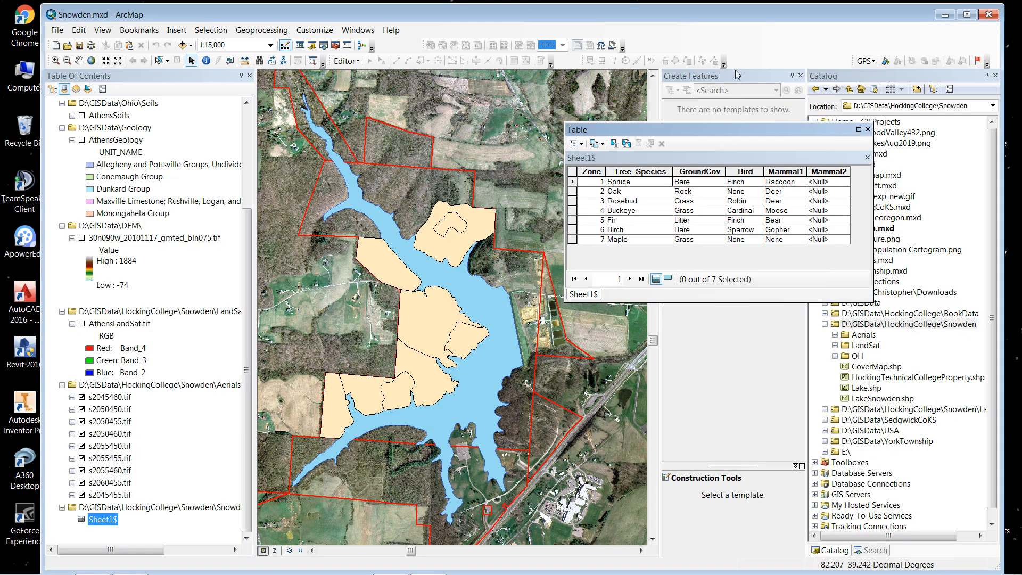
left_click_drag(736, 74, 742, 24)
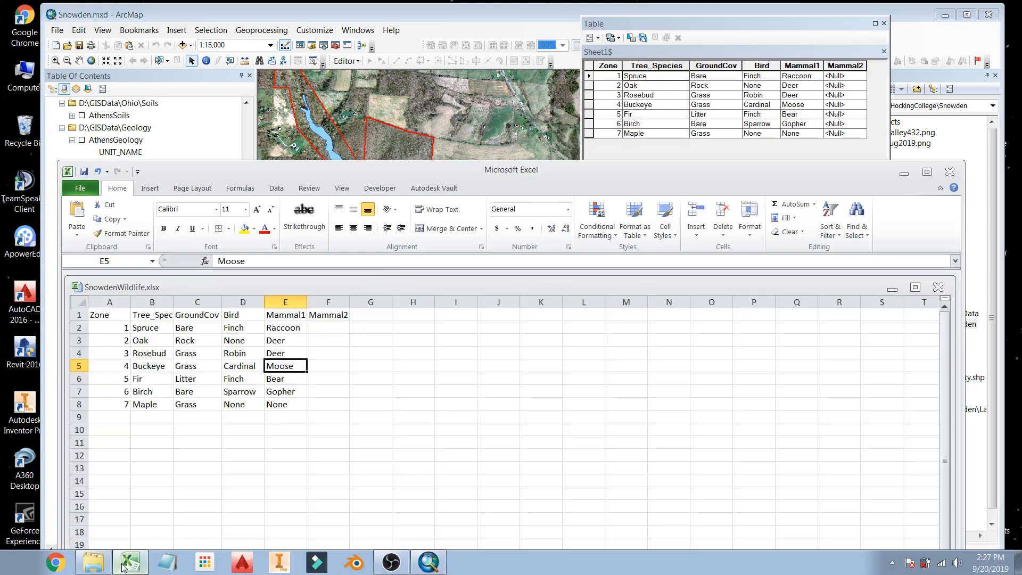
left_click(128, 571)
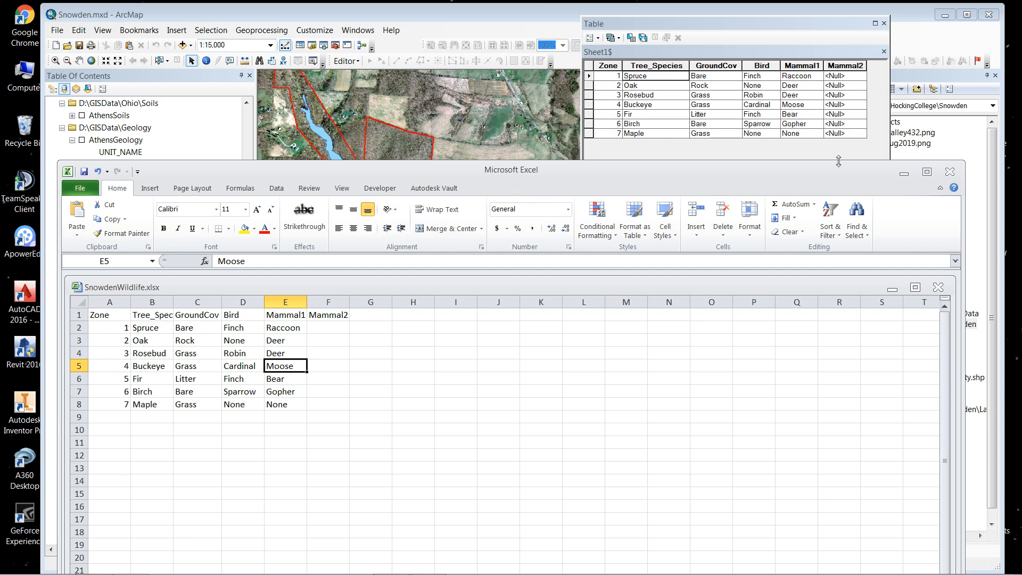
Minimize the SnowdenWildlife.xlsx workbook and close the Sheet1$ table in ArcMap
left_click(904, 173)
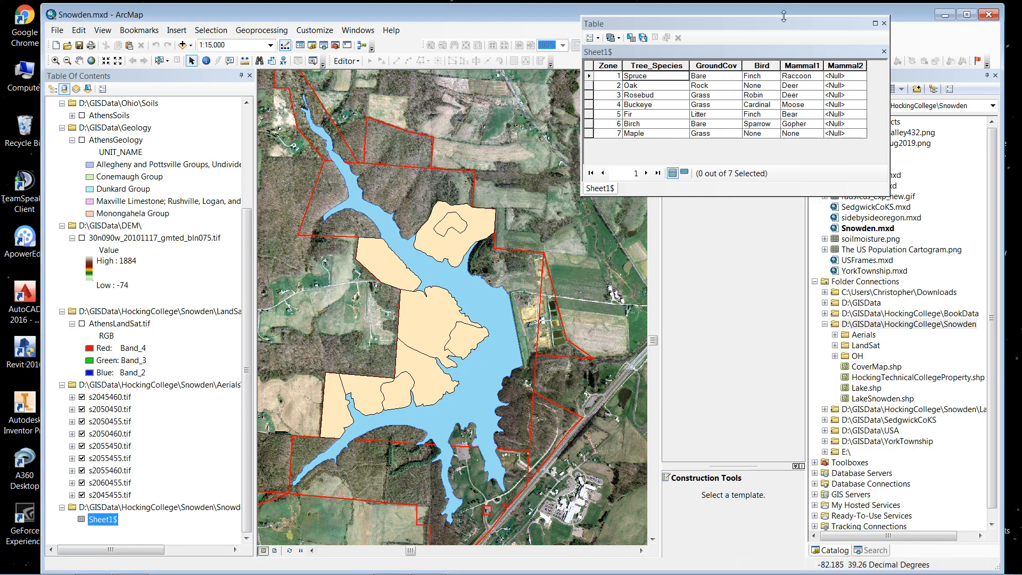
left_click_drag(779, 34, 578, 368)
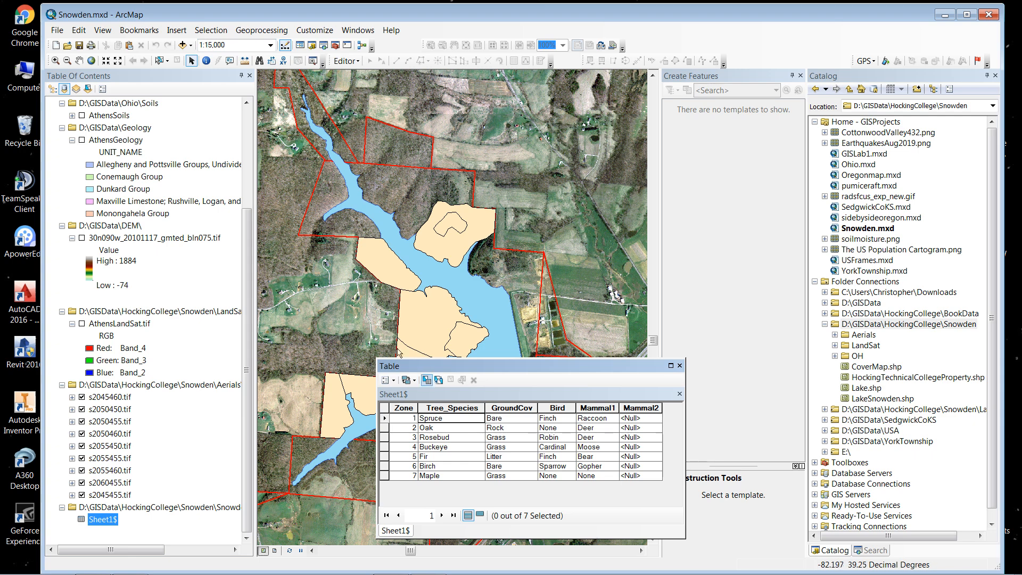
left_click(680, 366)
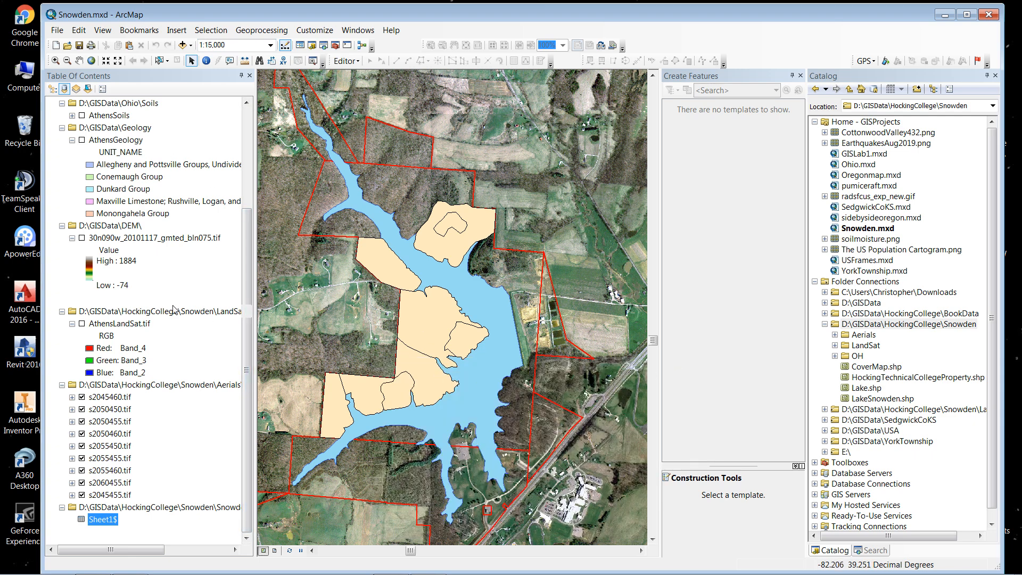
Join the Sheet1$ table to the CoverMap layer using the Zone field in both, keeping all records
left_click_drag(245, 393, 246, 293)
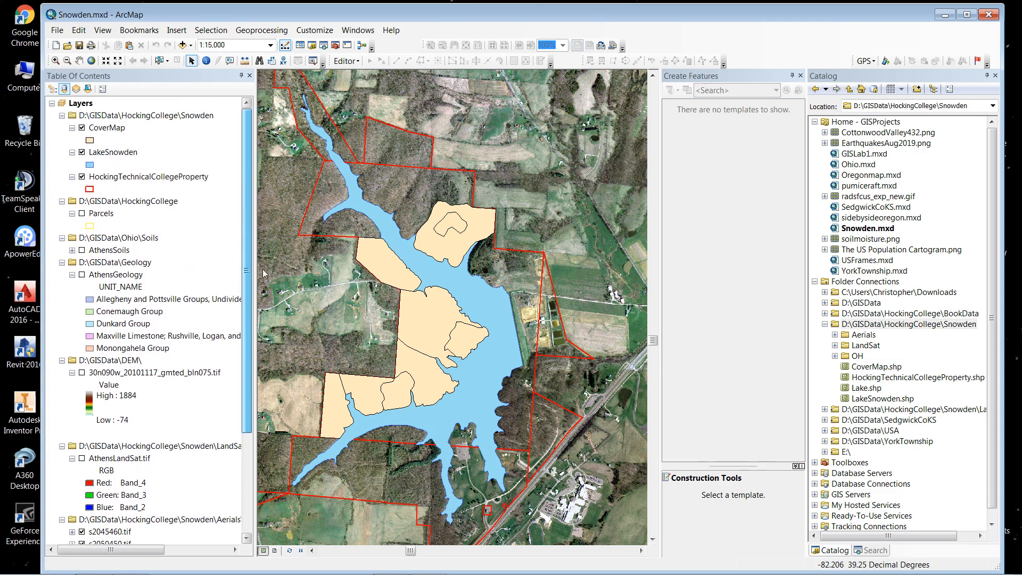
left_click(104, 129)
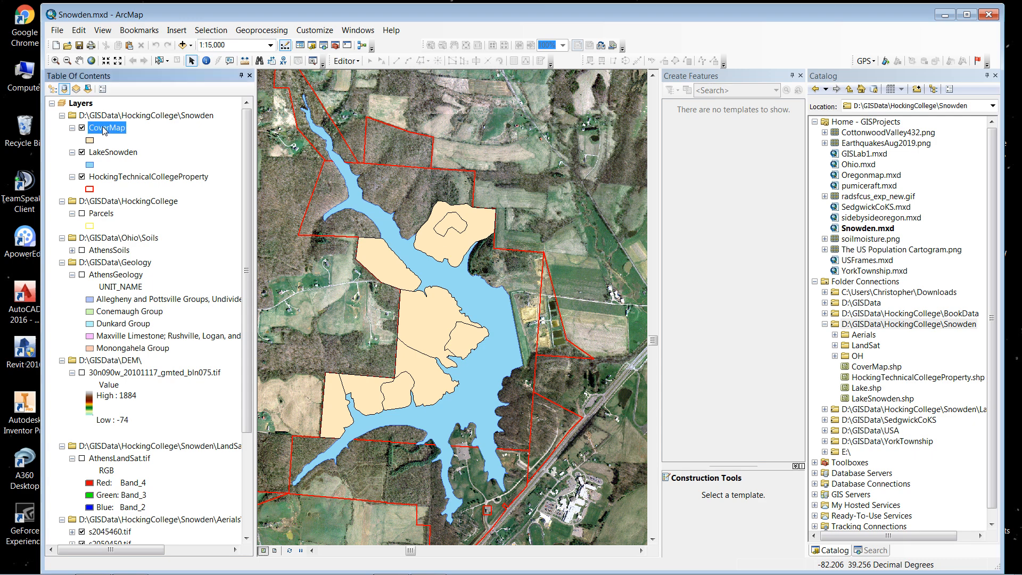
right_click(104, 130)
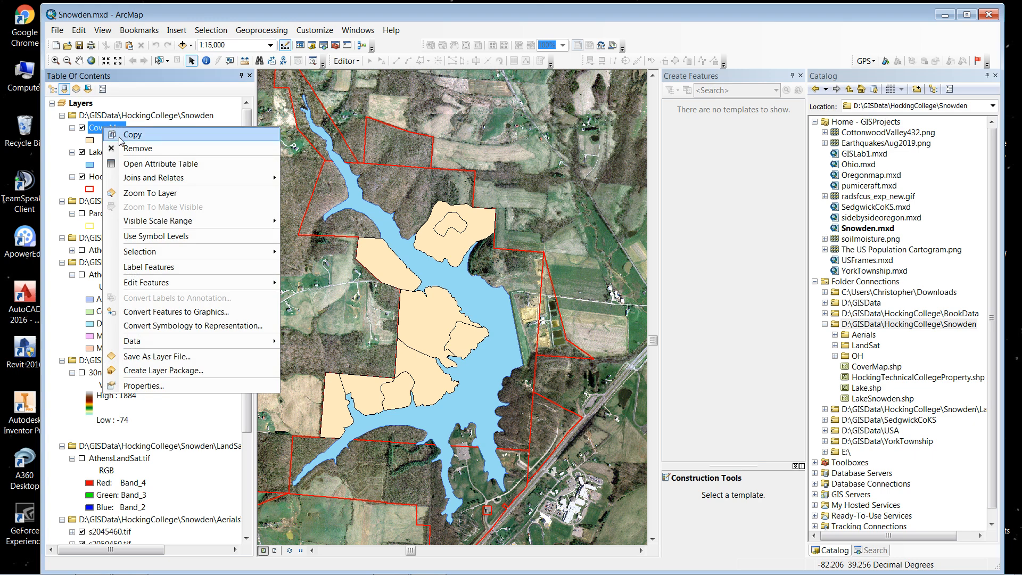
mouse_move(139, 184)
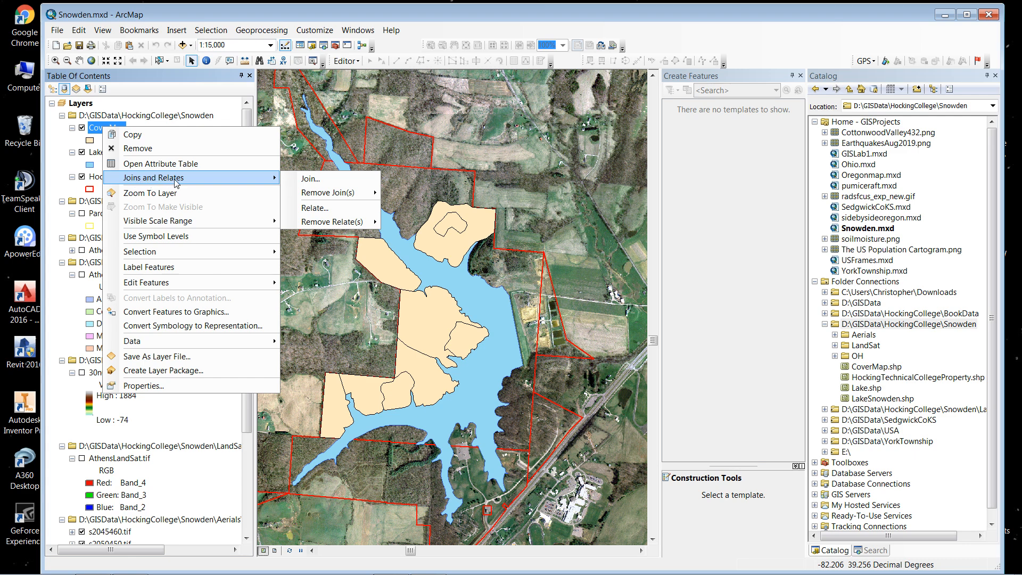
left_click(318, 182)
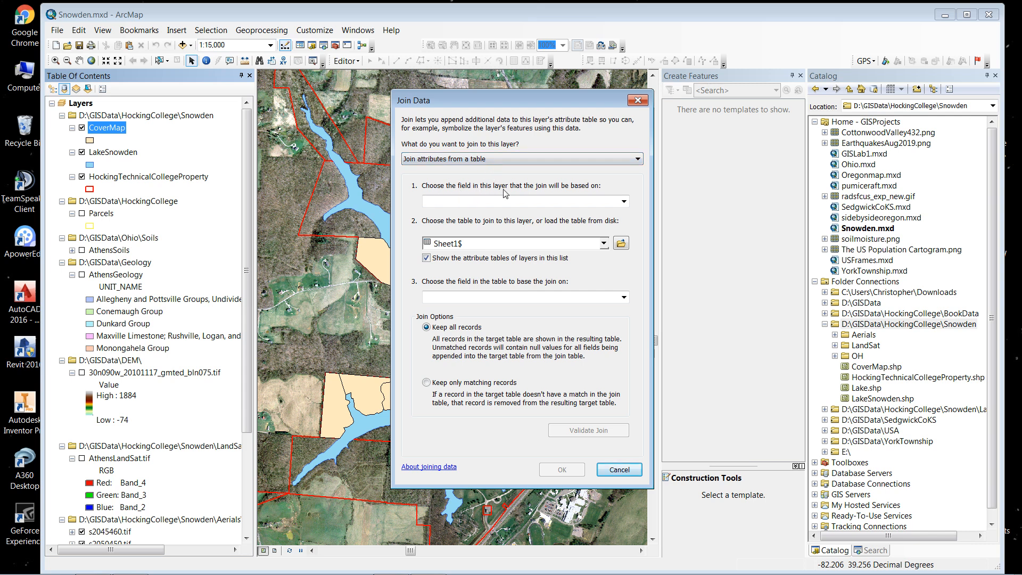
left_click(623, 201)
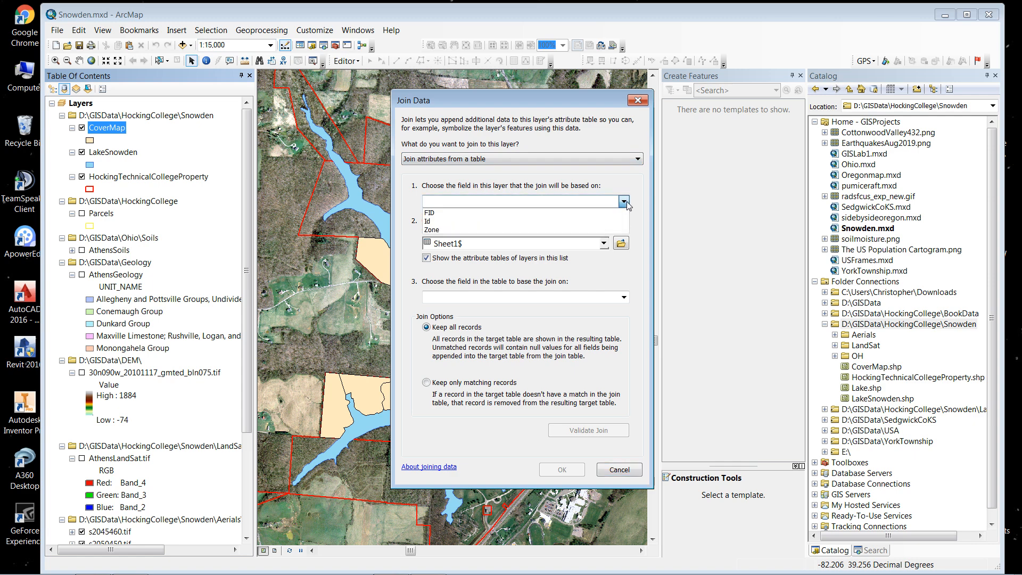
left_click(435, 230)
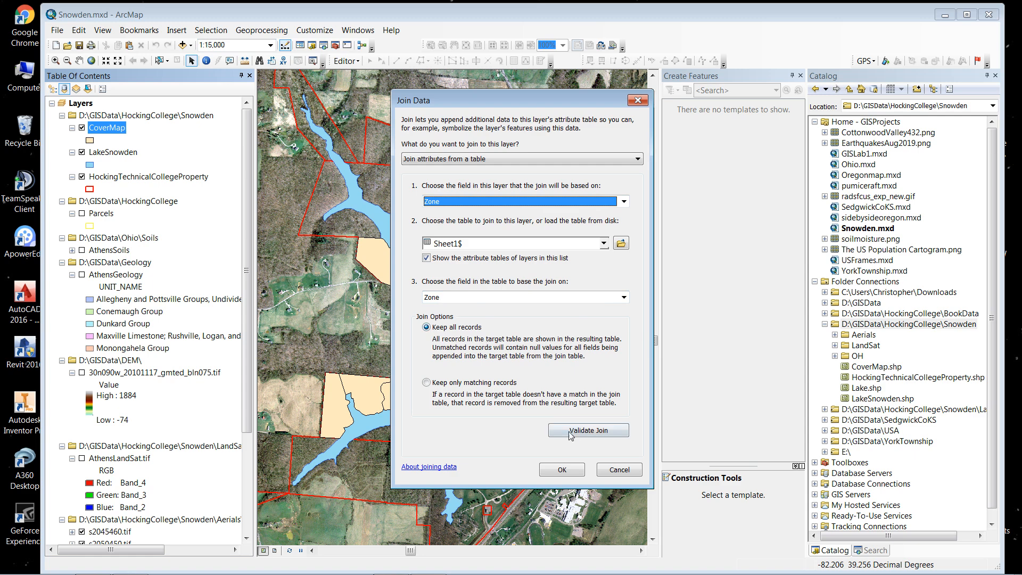
left_click(563, 470)
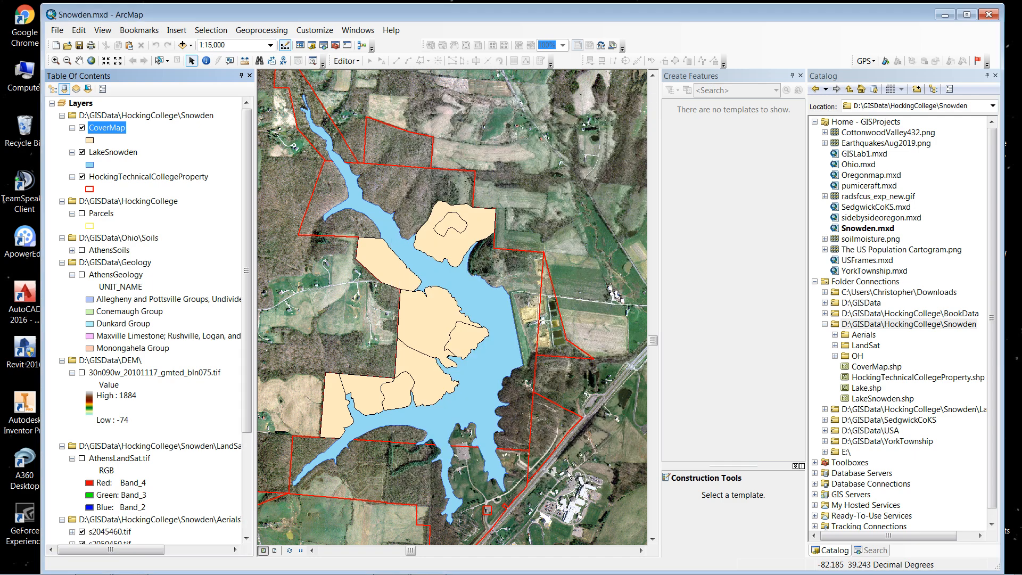
Open the CoverMap attribute table wide enough to review the joined wildlife fields for each zone, and close the table
right_click(113, 131)
left_click(158, 165)
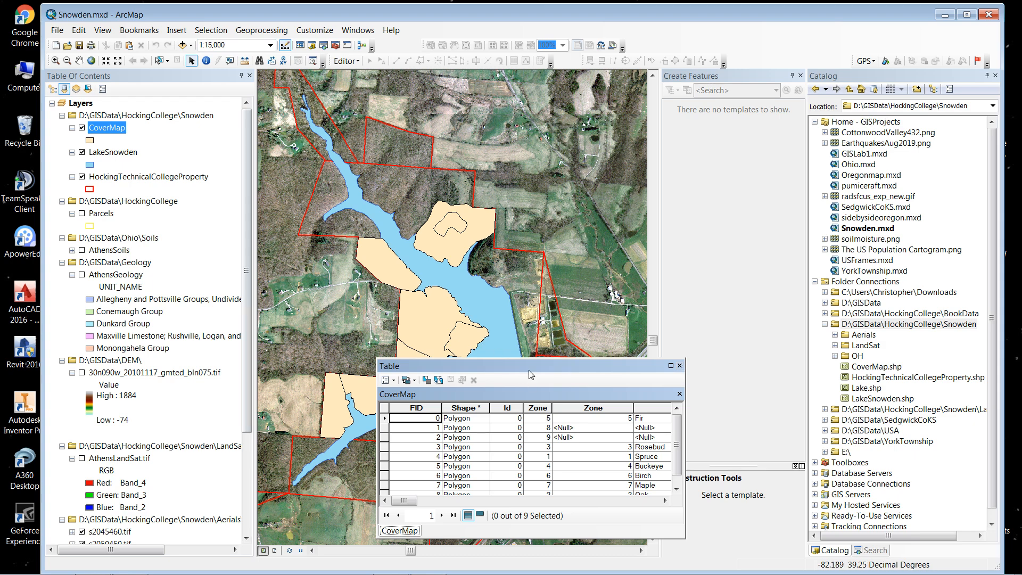
left_click_drag(578, 366, 349, 239)
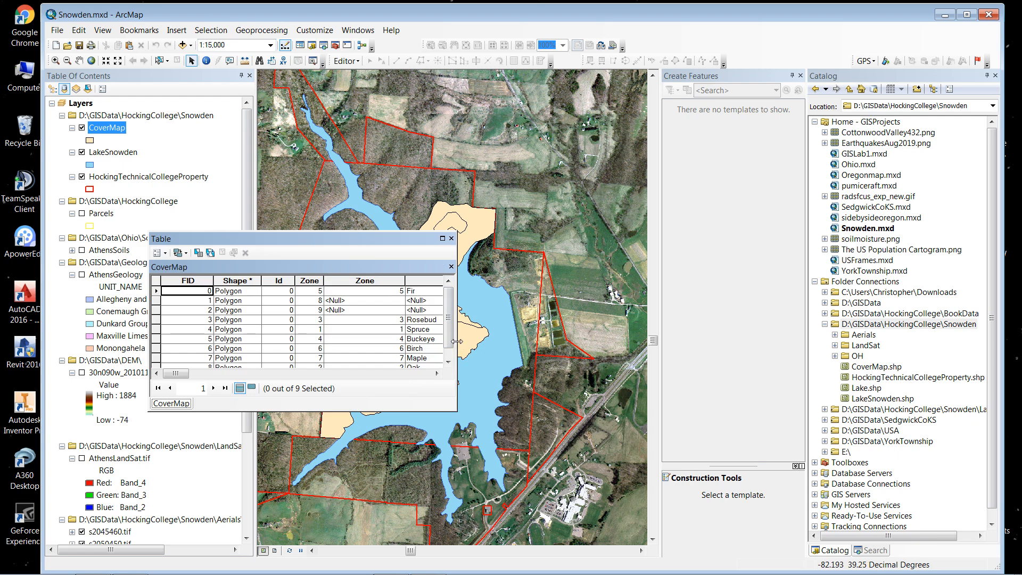
left_click_drag(457, 342, 770, 344)
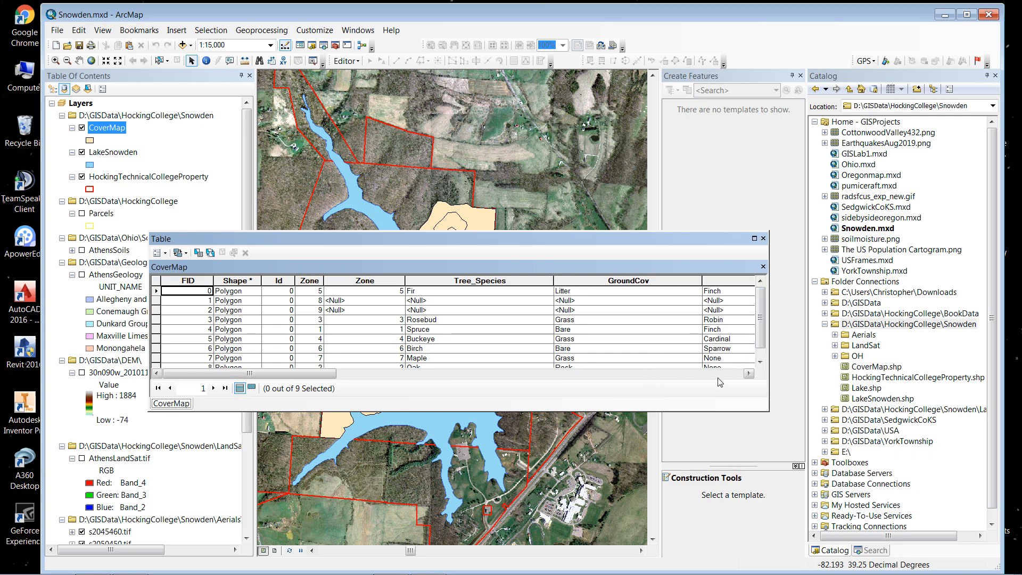
left_click_drag(281, 378, 254, 382)
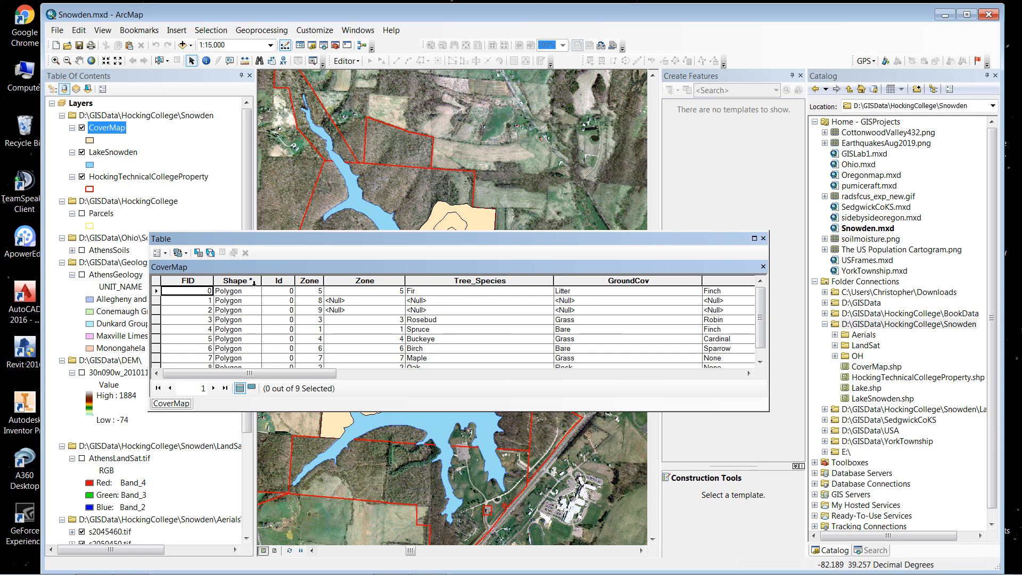
left_click(763, 239)
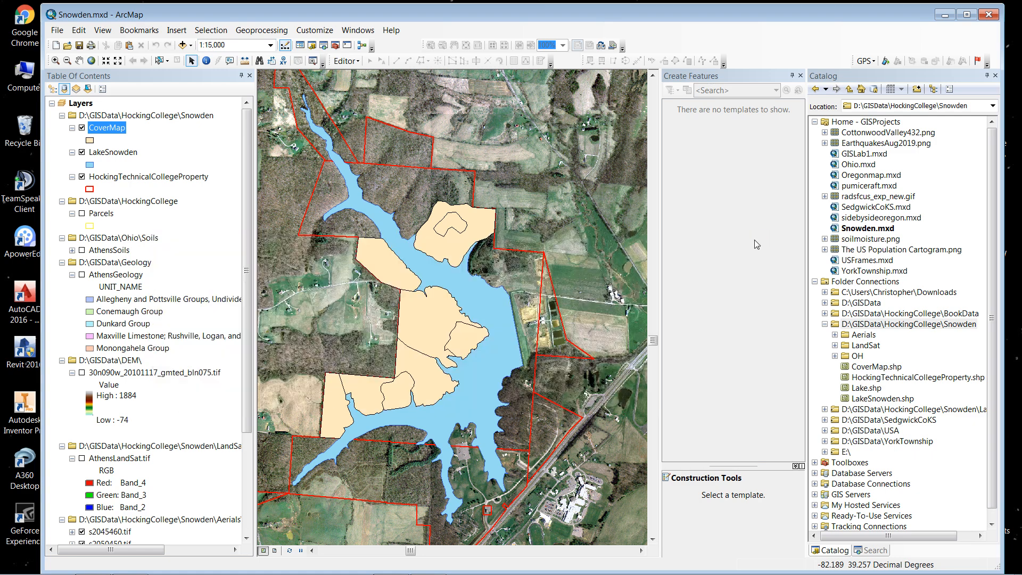
Symbolize CoverMap by unique values of Tree_Species, adding all values and excluding the all other values category
double_click(104, 128)
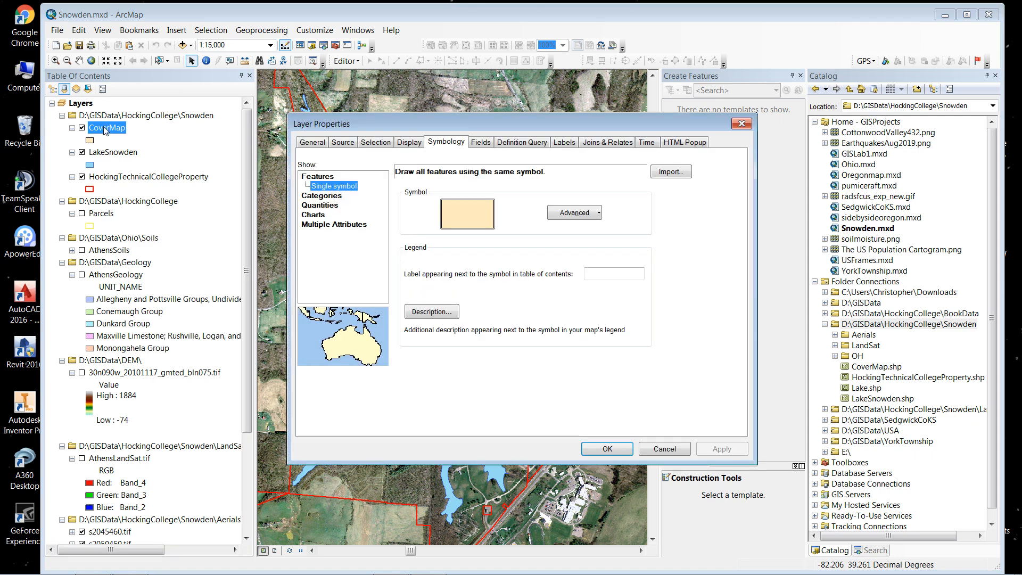
left_click_drag(475, 118, 740, 95)
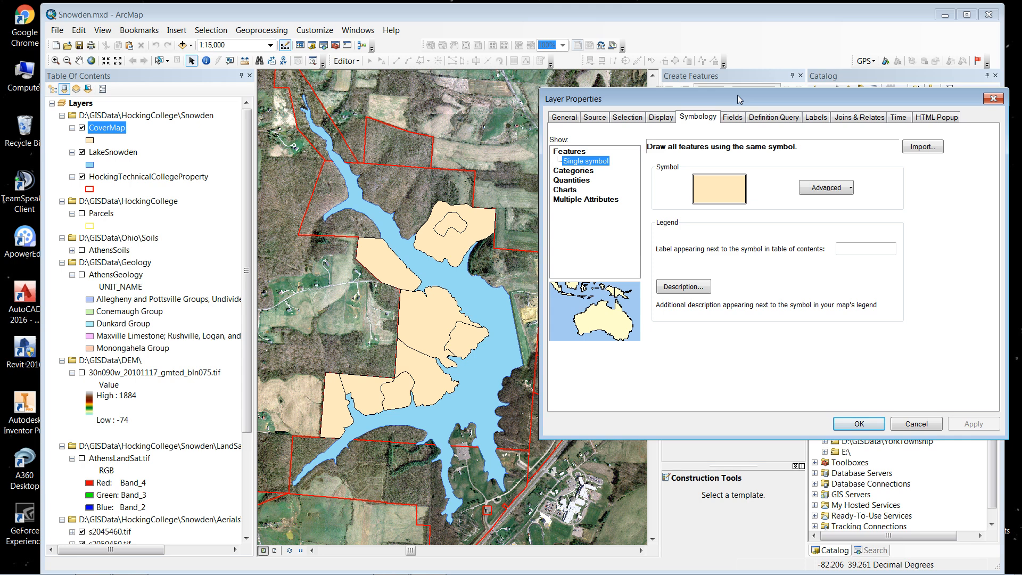
left_click(574, 171)
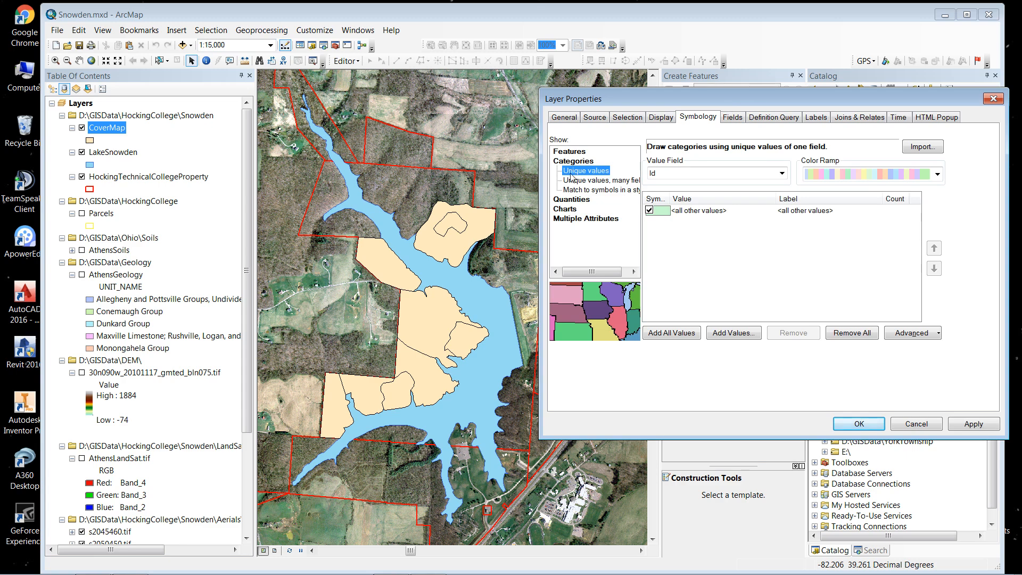
left_click(782, 174)
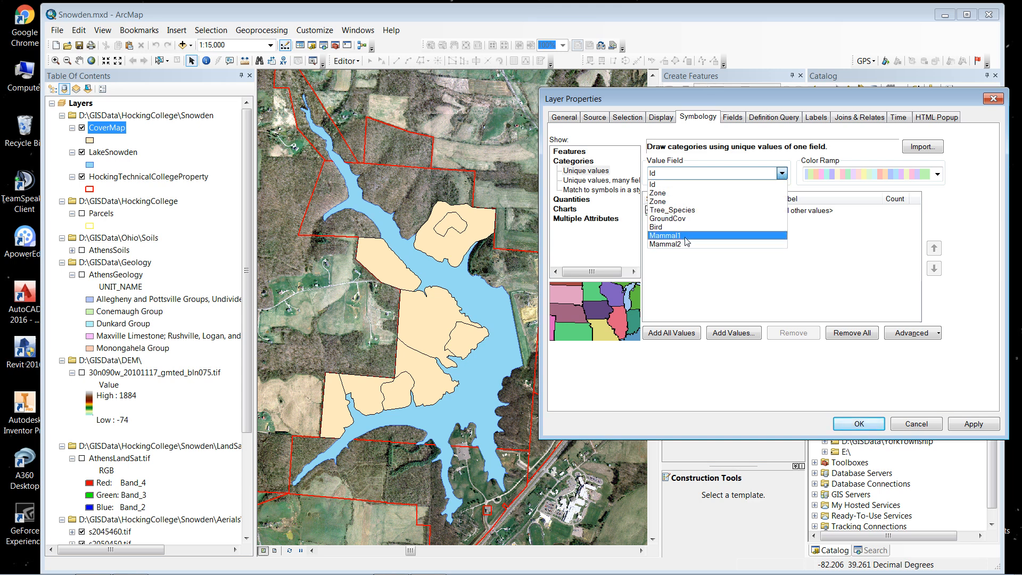
left_click(682, 211)
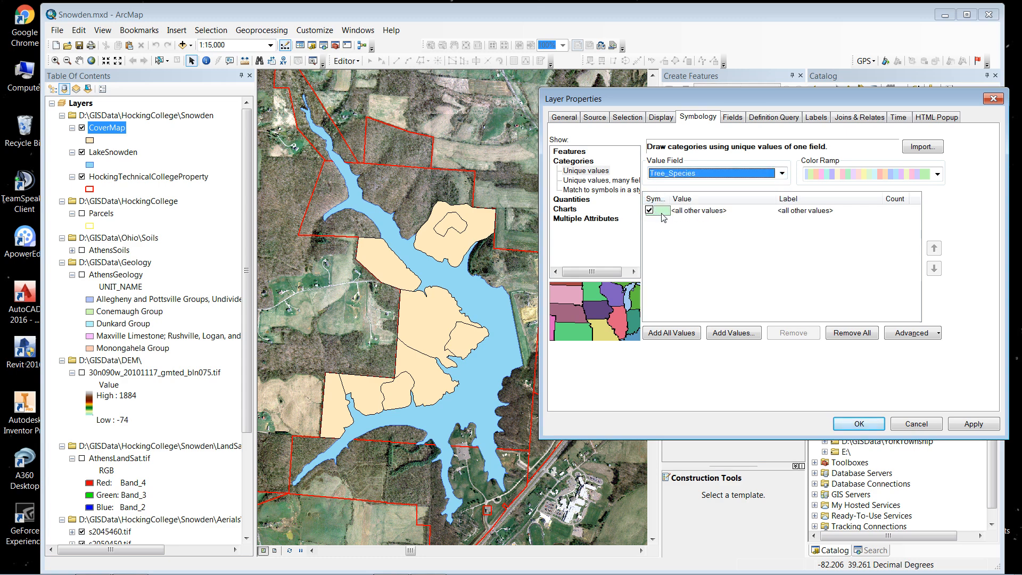
left_click(675, 335)
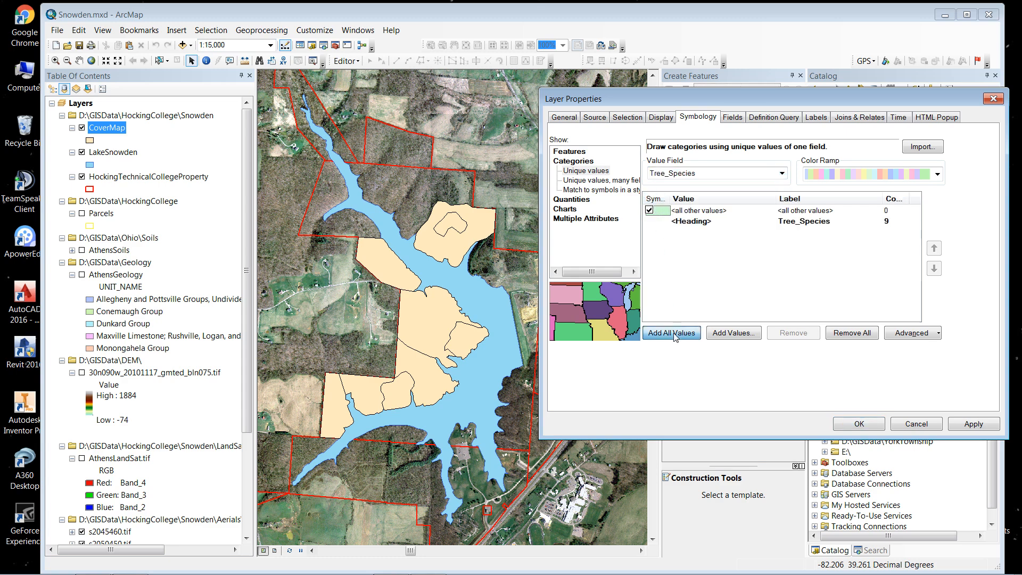
left_click(650, 211)
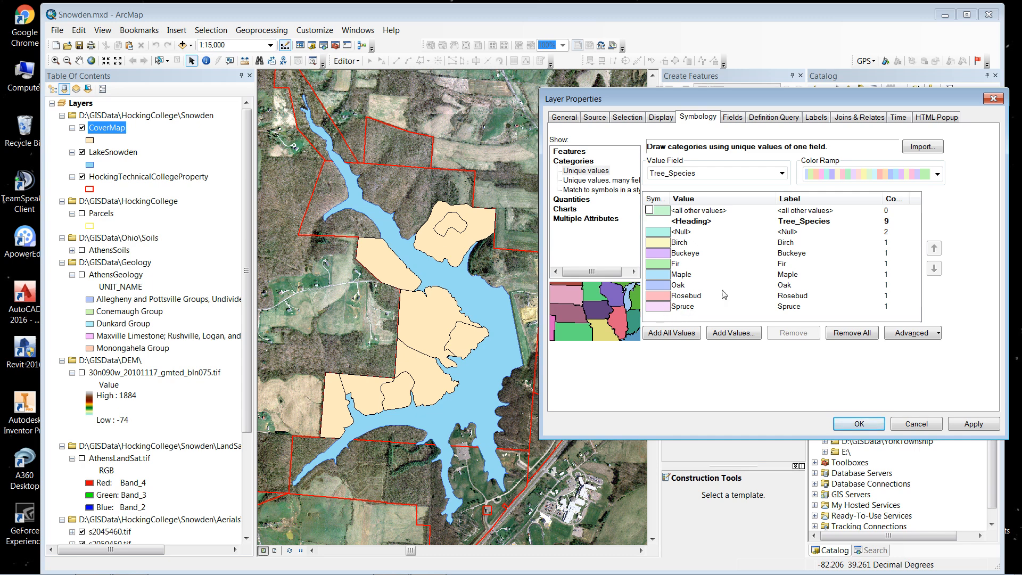
Give the Tree_Species categories the green-yellow-red color ramp and apply the symbology to the map
left_click(937, 175)
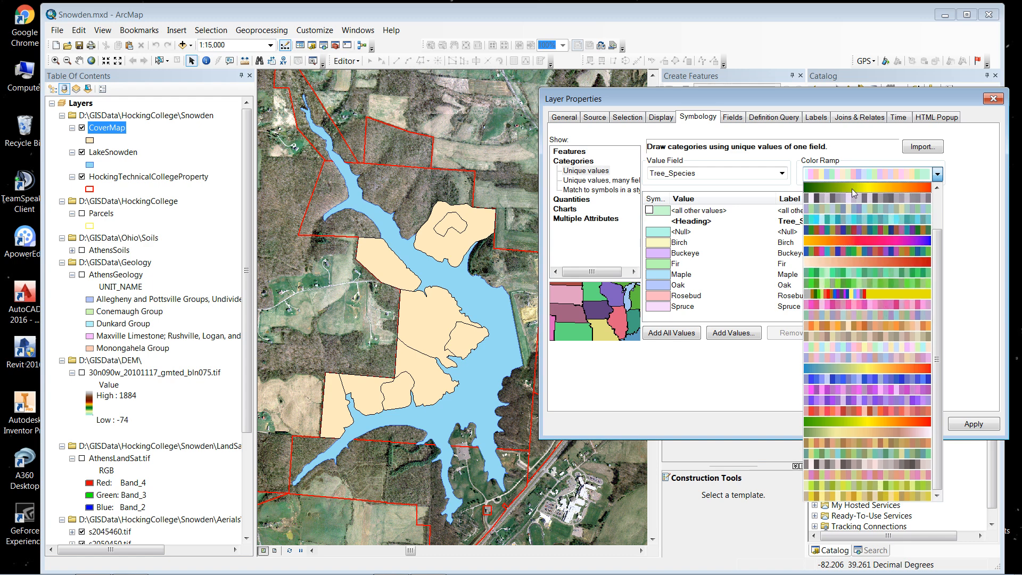
left_click(881, 423)
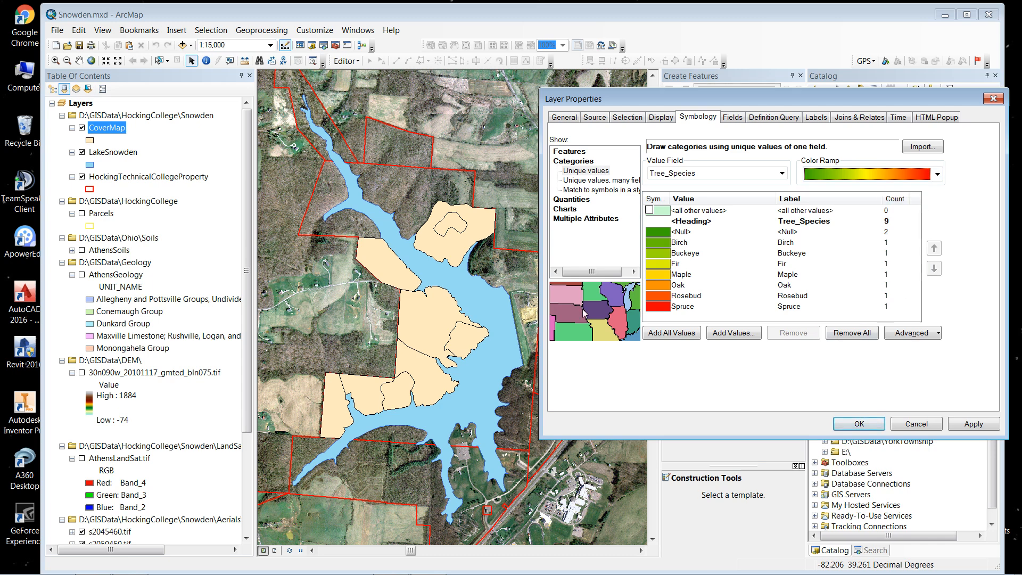
left_click(868, 426)
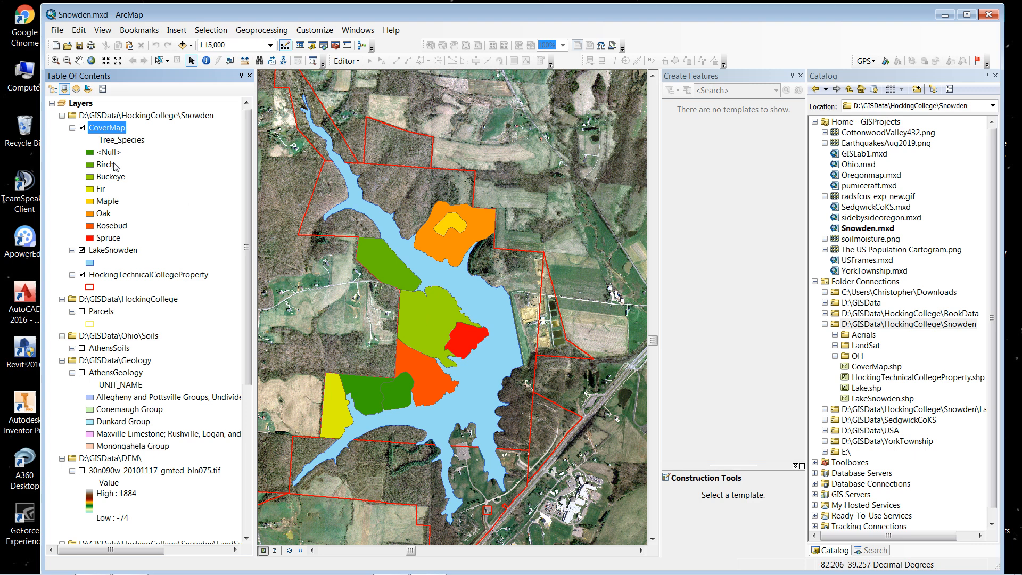
Change the symbol of CoverMap's <Null> category to Hollow and apply it to the map
double_click(114, 128)
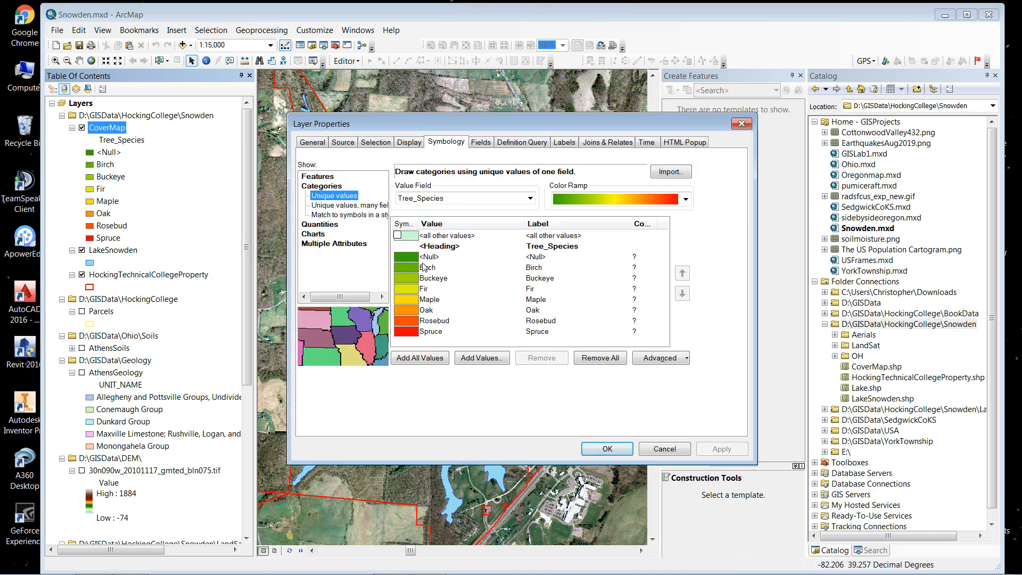
left_click(411, 261)
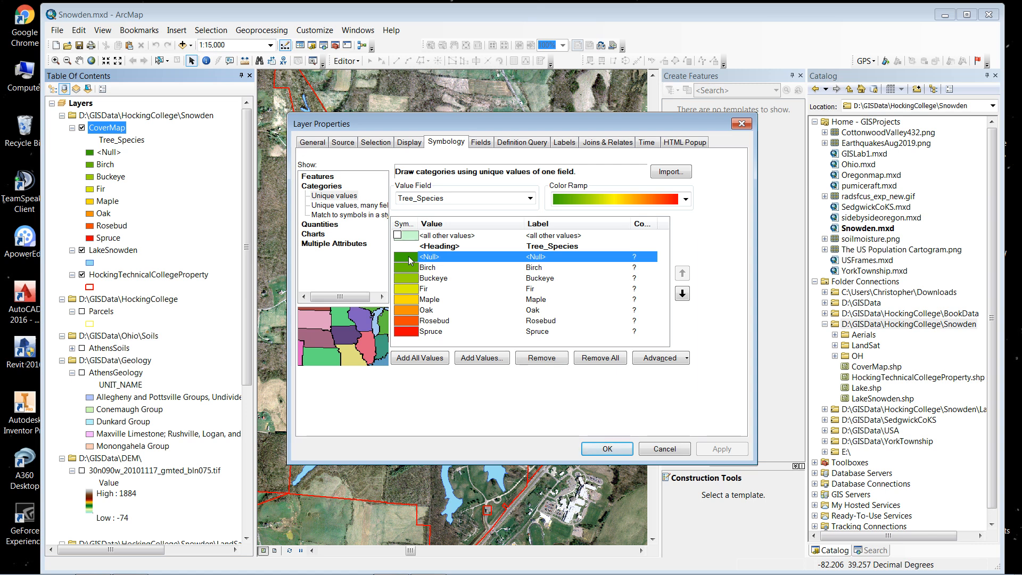
double_click(410, 261)
left_click(442, 249)
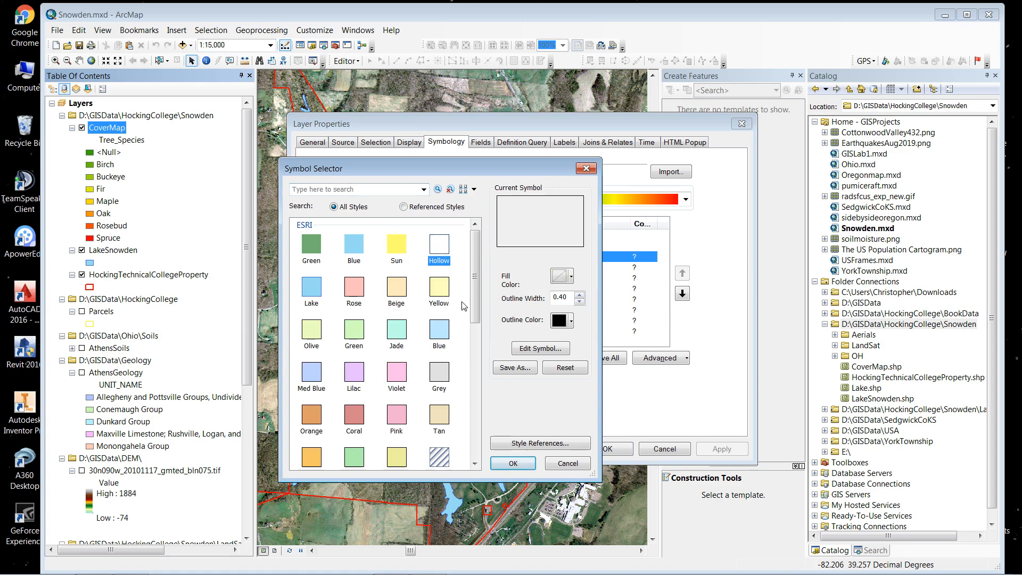
left_click(514, 464)
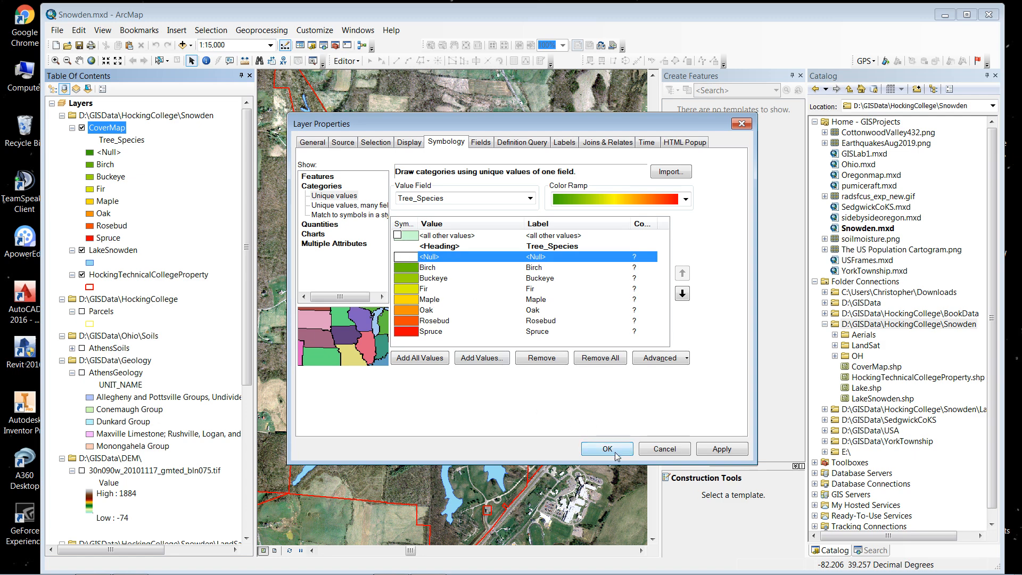
left_click(722, 450)
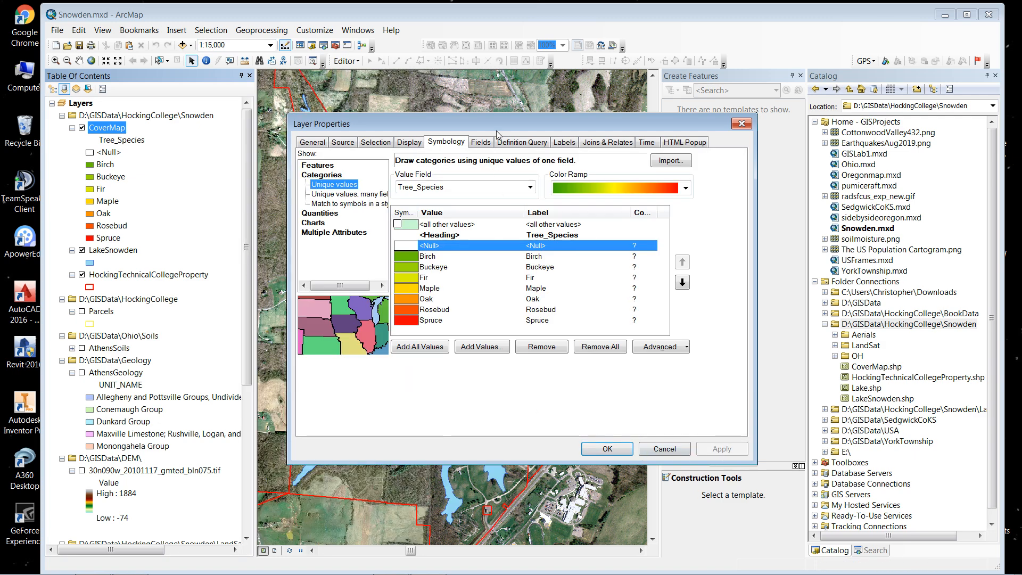
Move the layer properties clear of the mapped polygons and categorize CoverMap by unique values of GroundCov, adding all values
left_click_drag(496, 130, 773, 112)
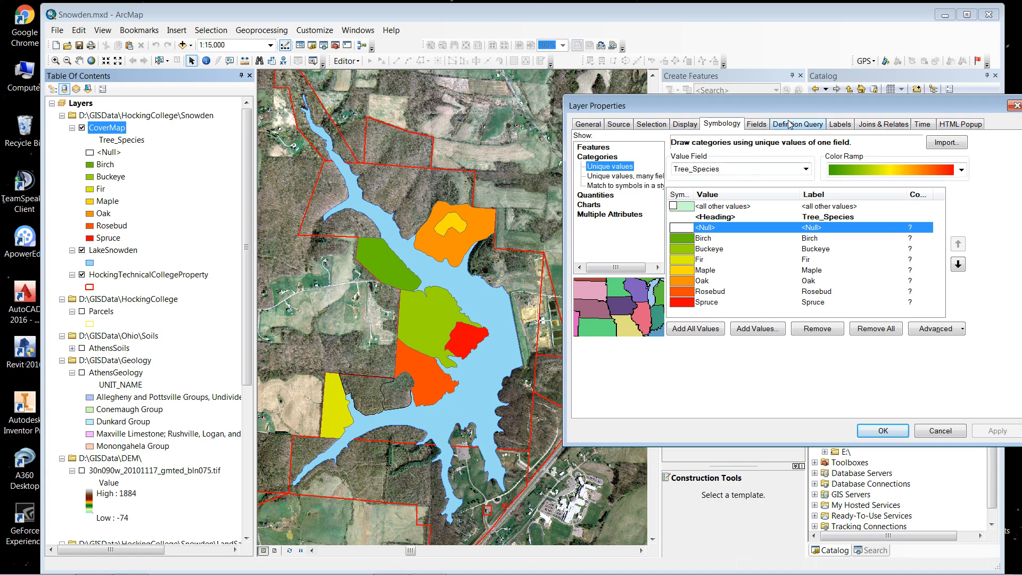
left_click_drag(811, 109, 754, 71)
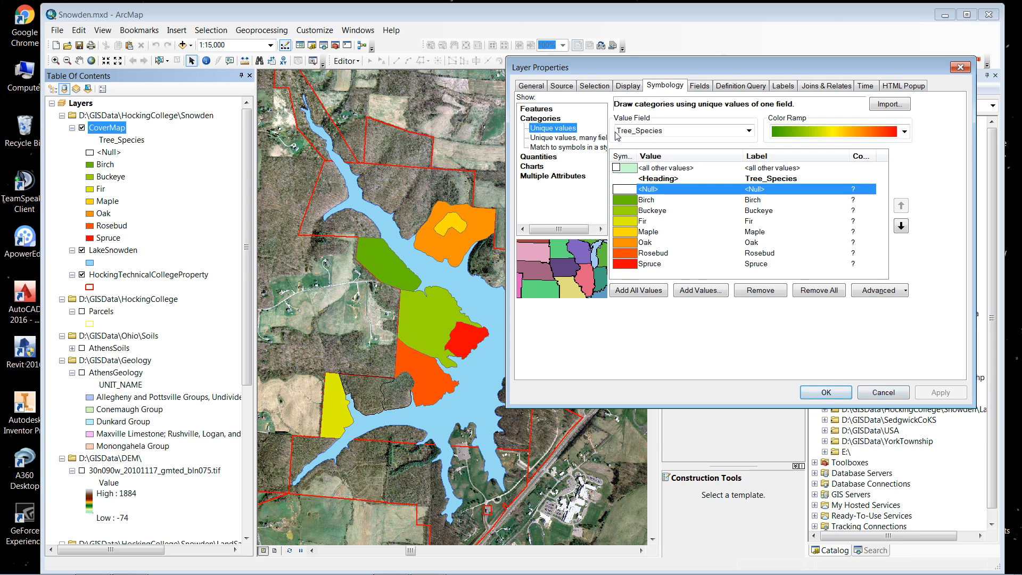
left_click(749, 132)
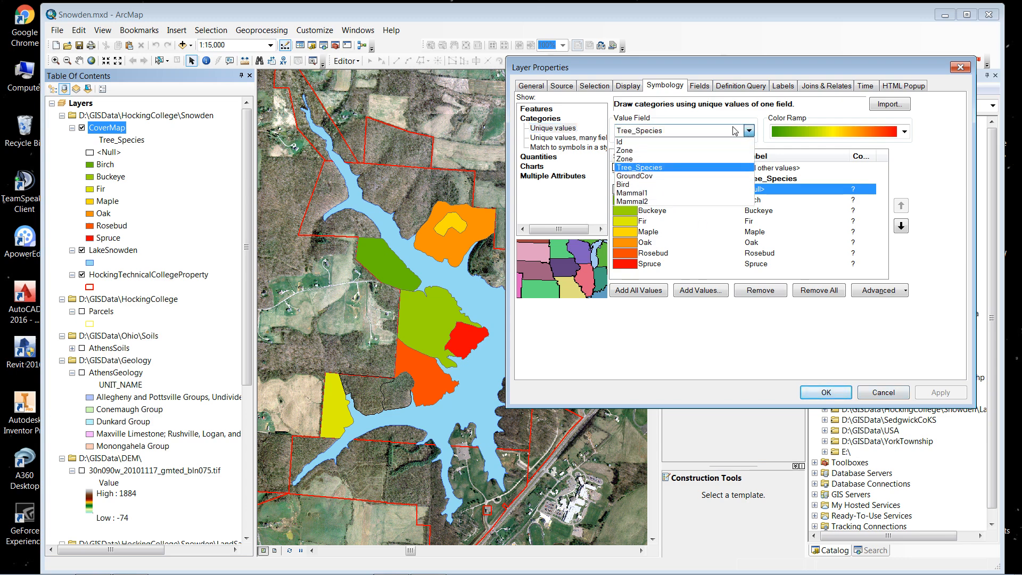
left_click(634, 176)
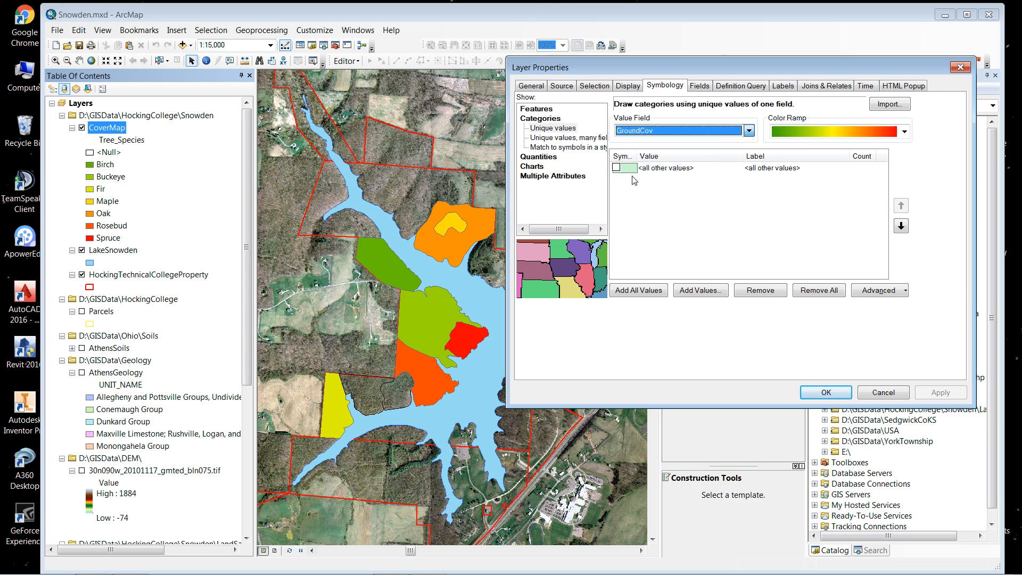
left_click(639, 291)
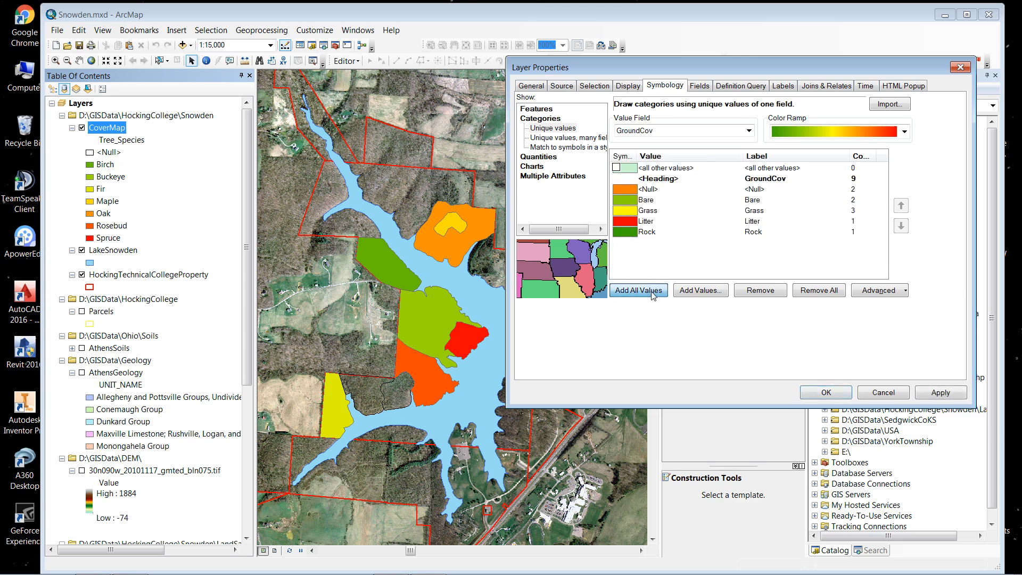
Set the symbol of the <Null> ground cover category to Hollow and the Bare category to Lt Orange
double_click(629, 193)
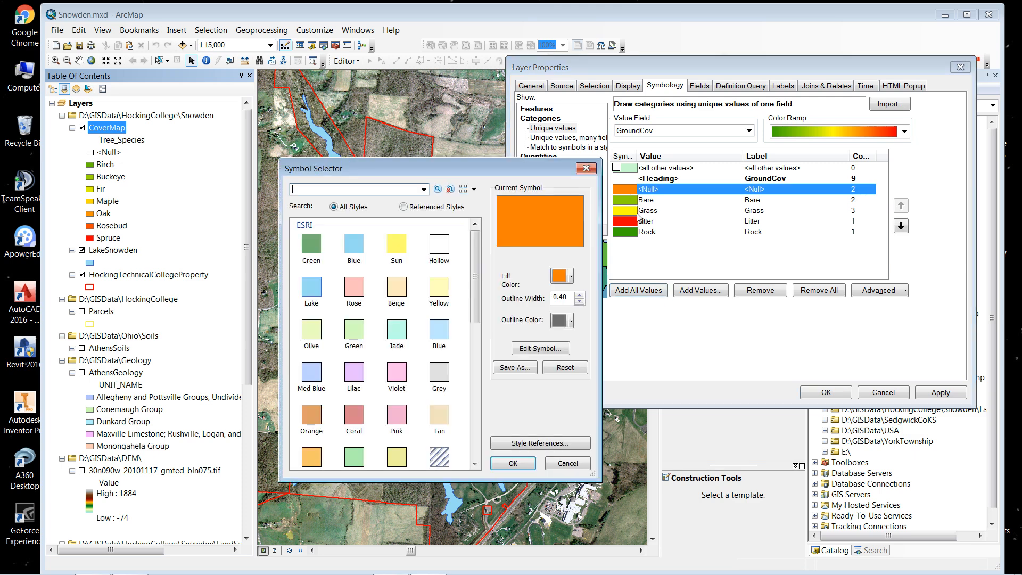
left_click(438, 244)
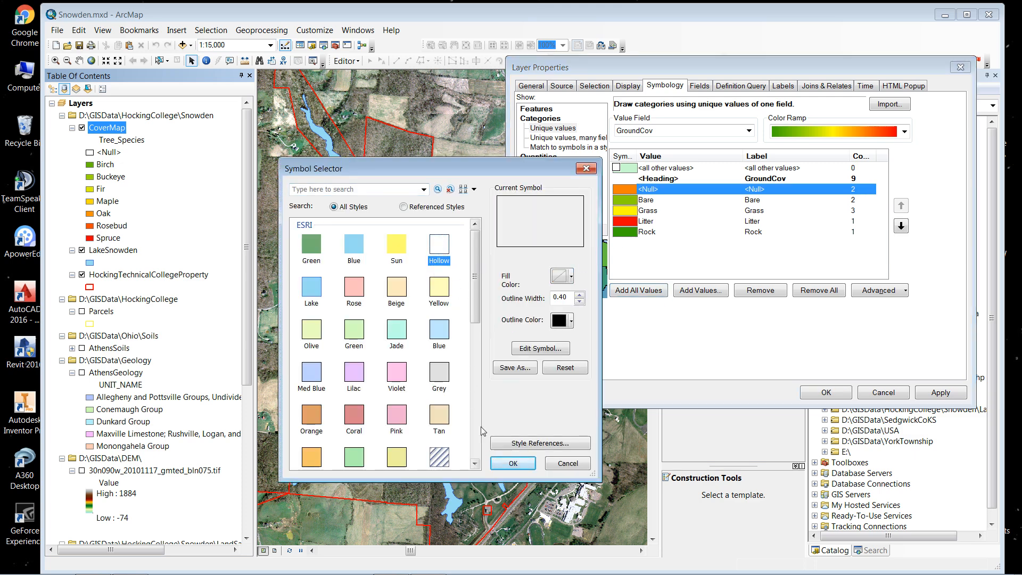
left_click(513, 463)
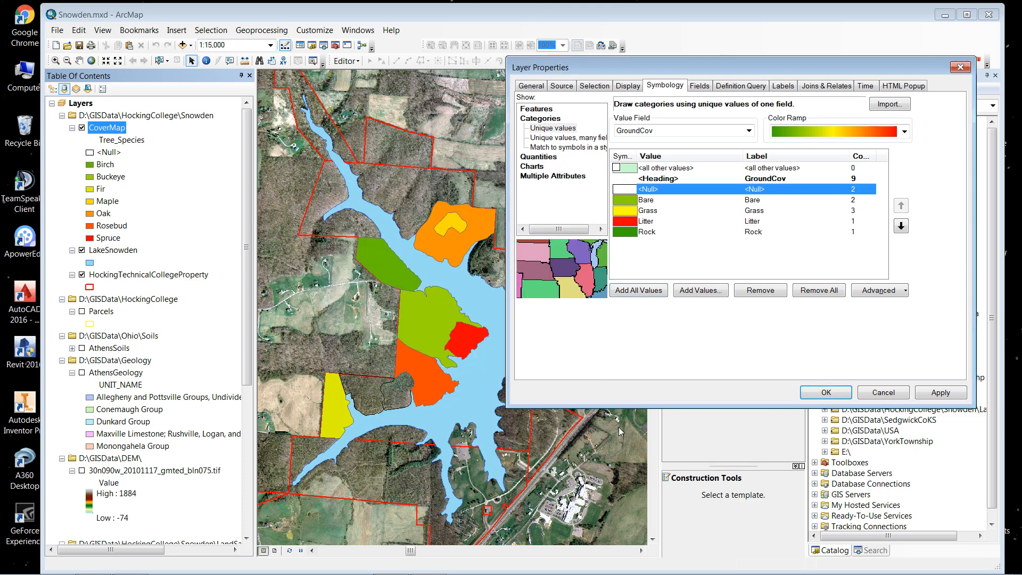
double_click(629, 203)
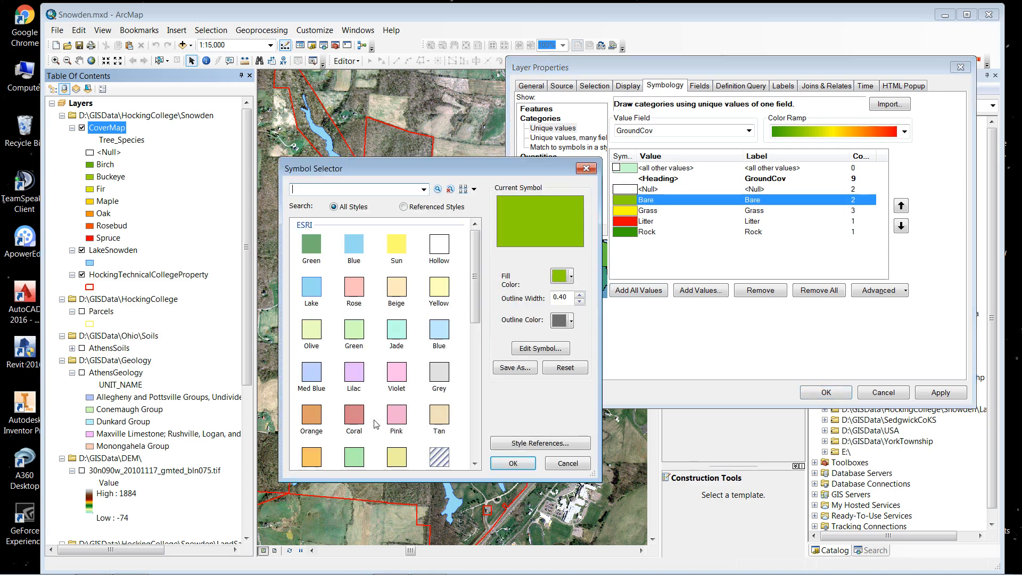
left_click(311, 457)
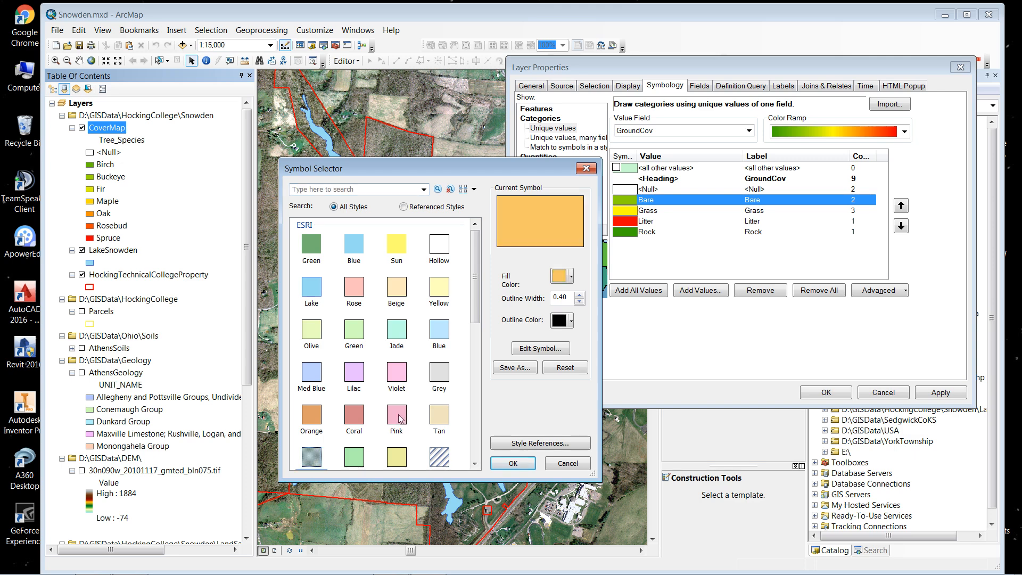
left_click(513, 464)
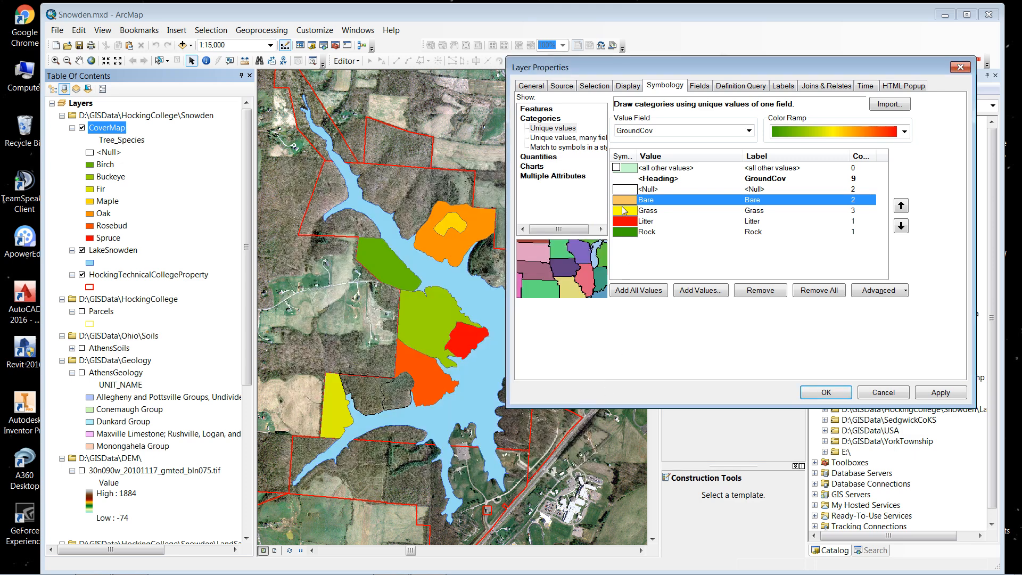
Set the symbol of the Grass category to the ESRI Green fill and the Litter category to Wetlands
double_click(625, 213)
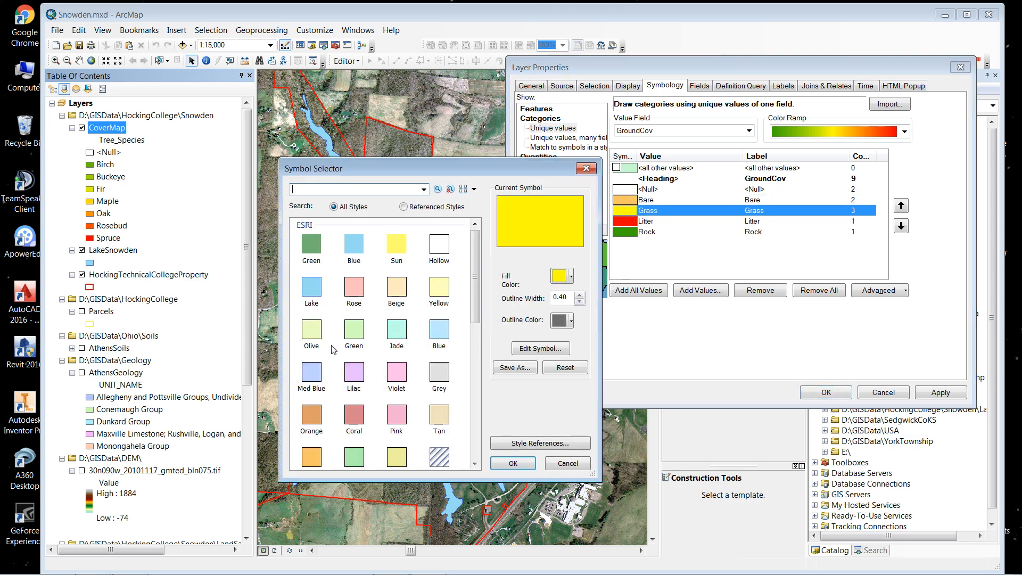
left_click_drag(478, 305, 477, 303)
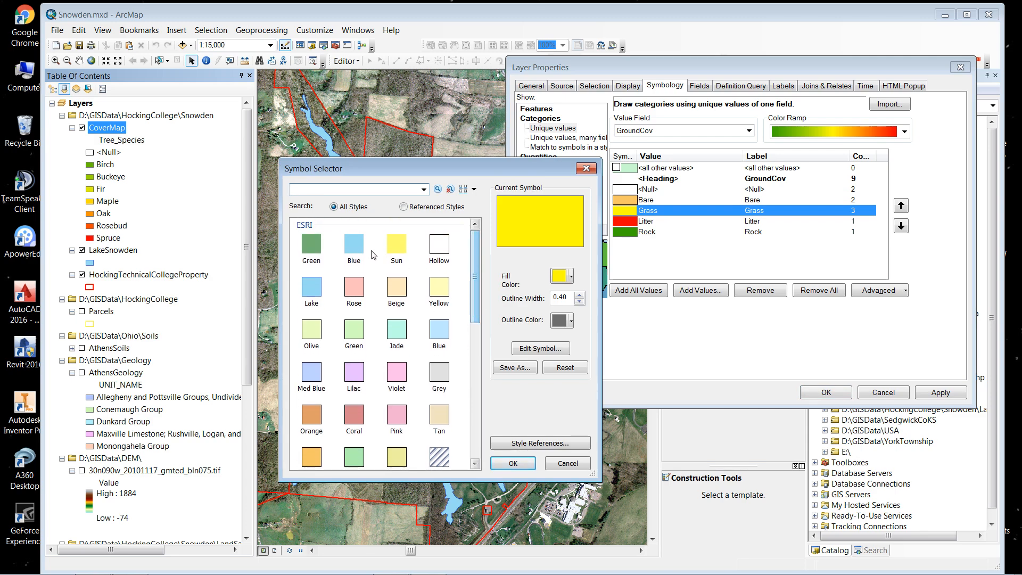
left_click(311, 245)
left_click(506, 468)
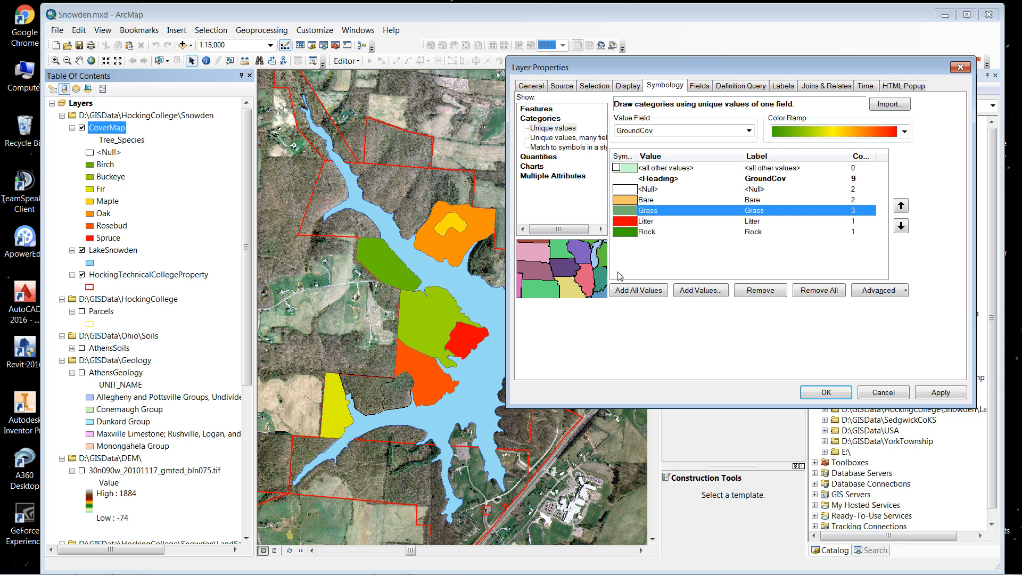
double_click(625, 224)
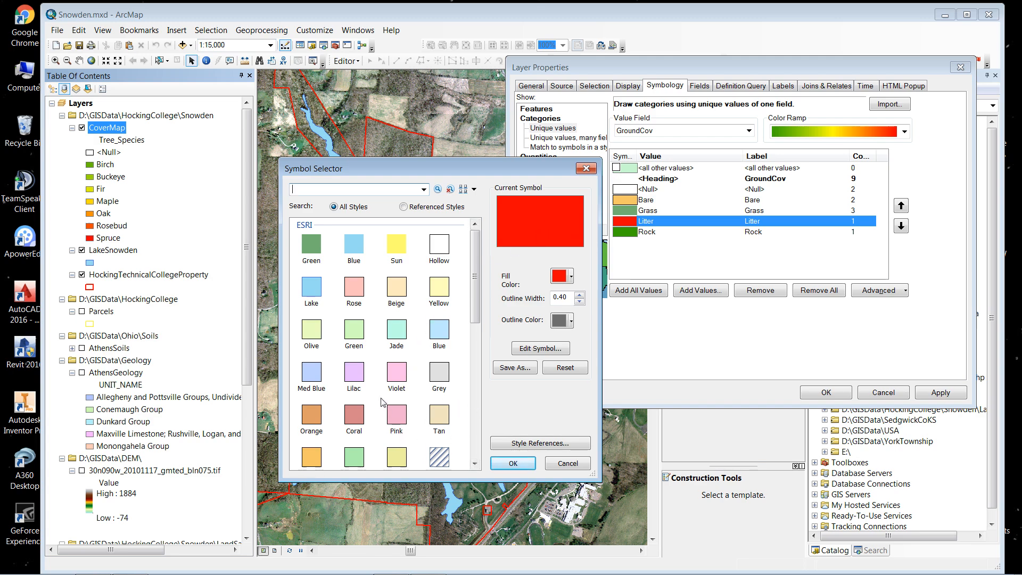
left_click_drag(472, 322, 479, 408)
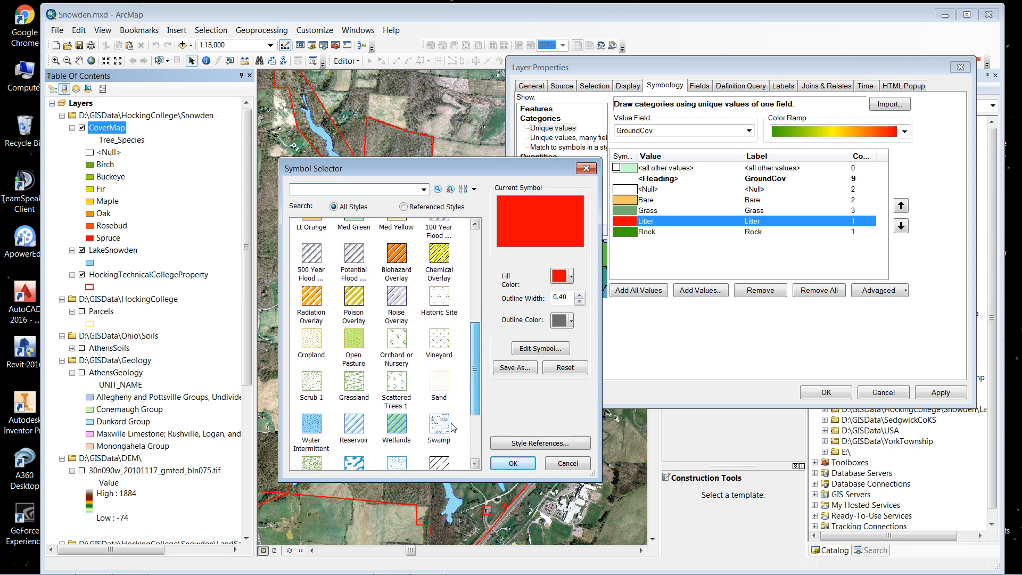
left_click(397, 425)
left_click(513, 464)
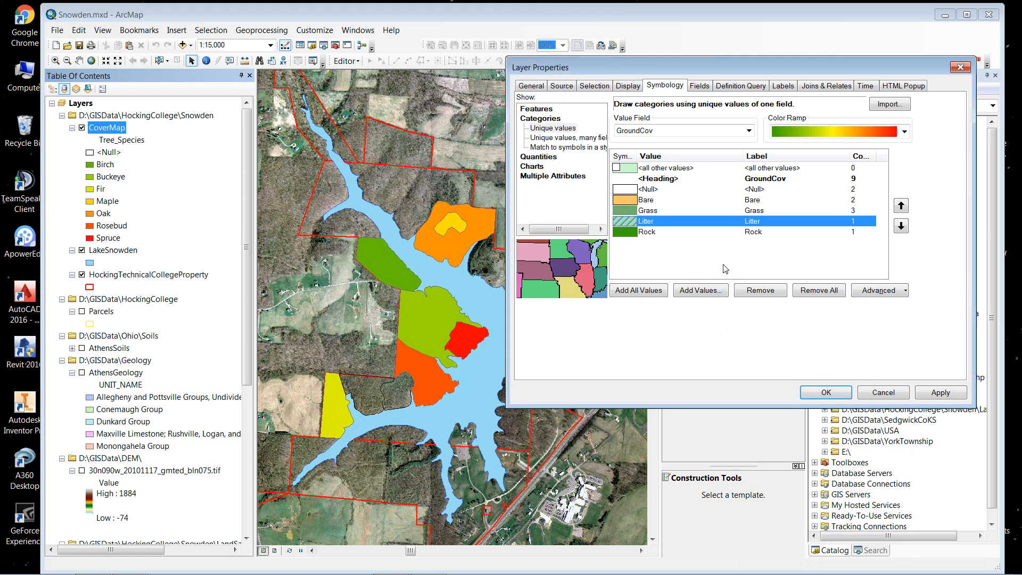
Set the Rock category's symbol to Grey and apply the GroundCov symbology to CoverMap, closing the layer properties
double_click(626, 232)
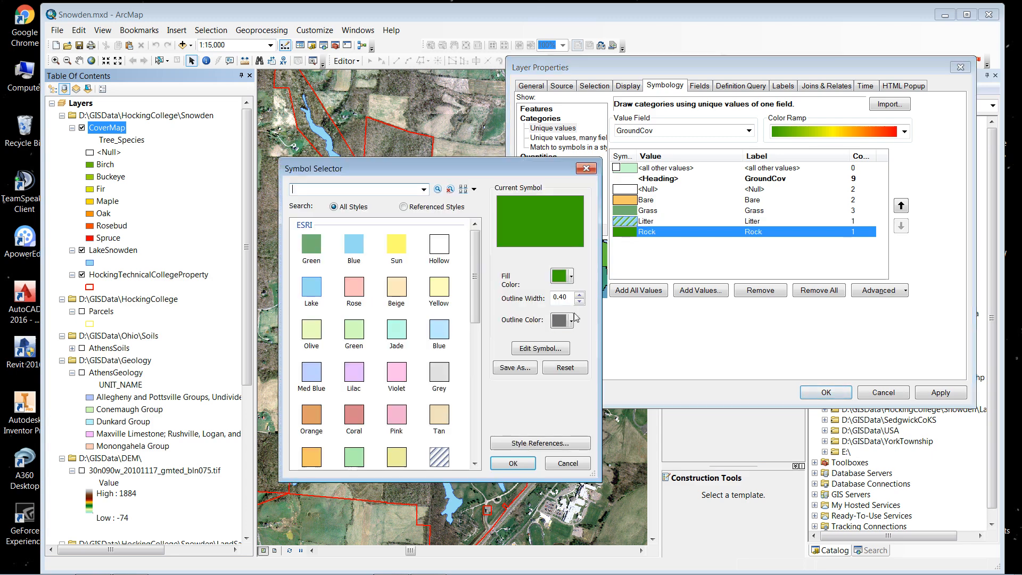
left_click(440, 373)
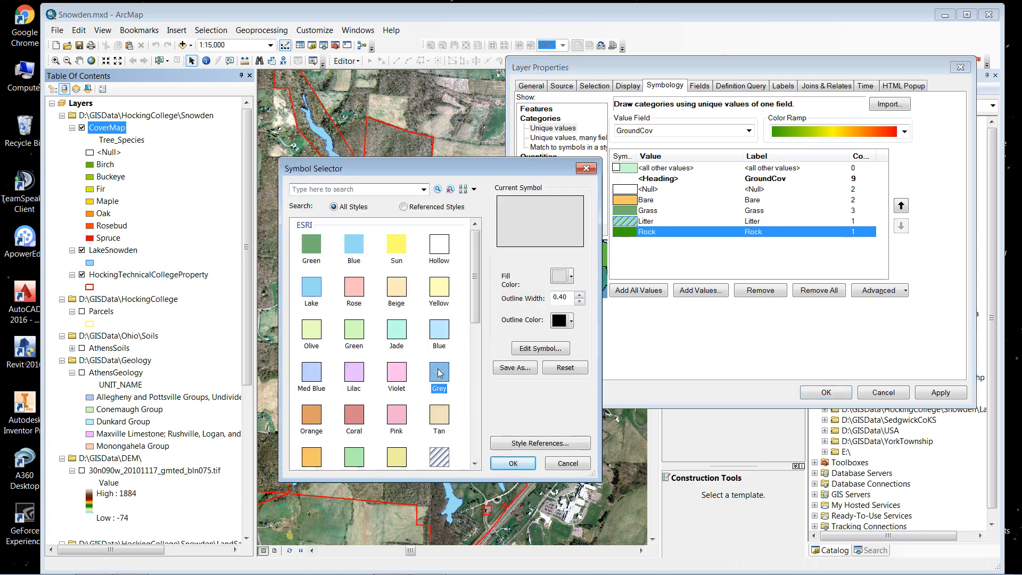
left_click(514, 464)
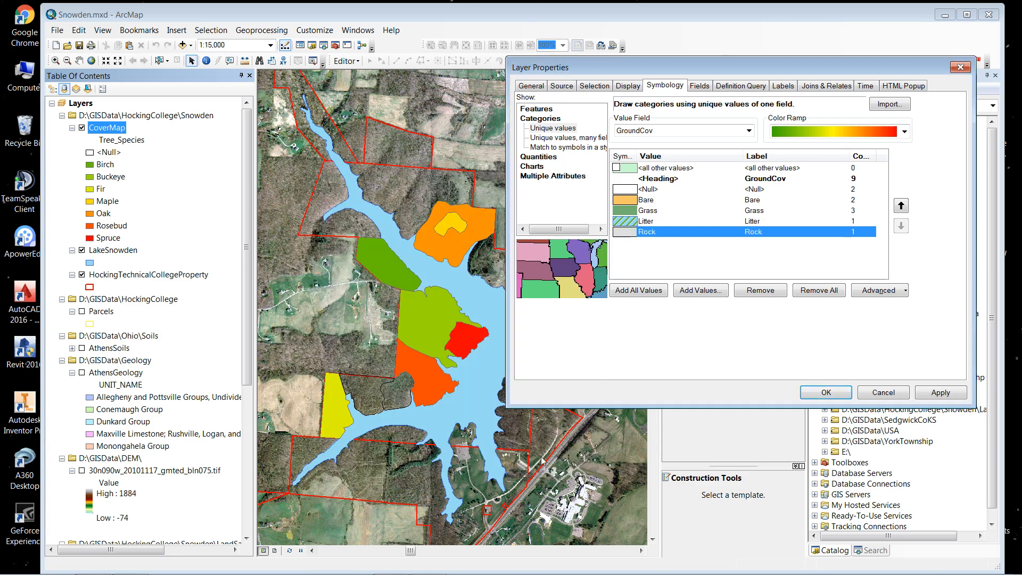
left_click(829, 394)
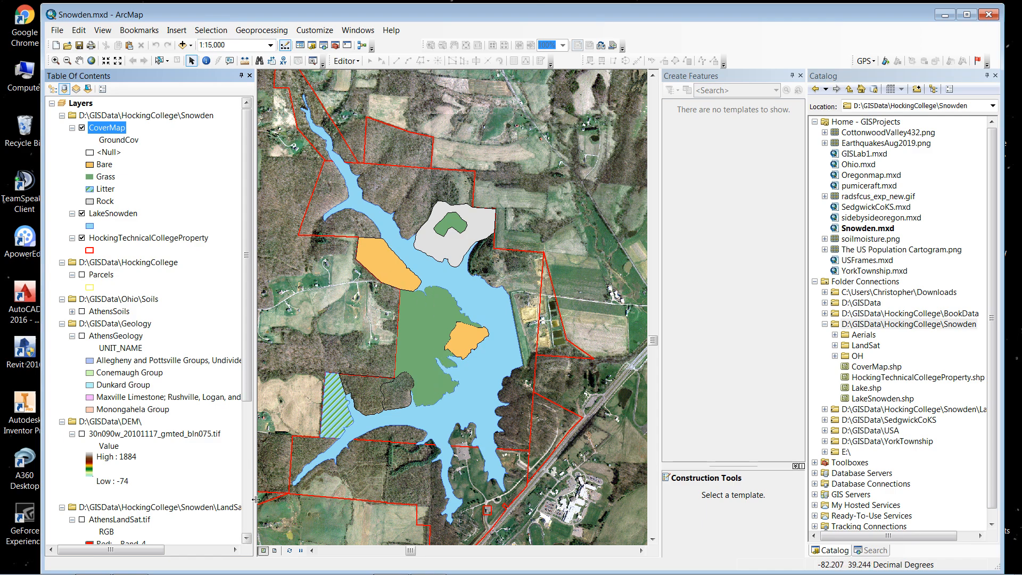
Switch to Excel to review the zone records in SnowdenWildlife.xlsx, and minimize it to return to ArcMap
mouse_move(285, 551)
left_click(124, 563)
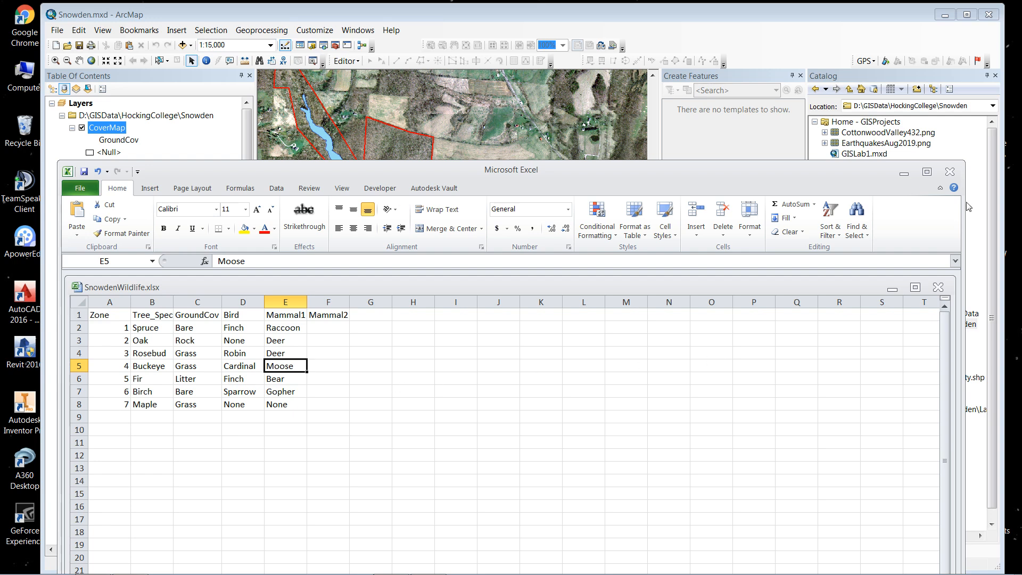
left_click(904, 173)
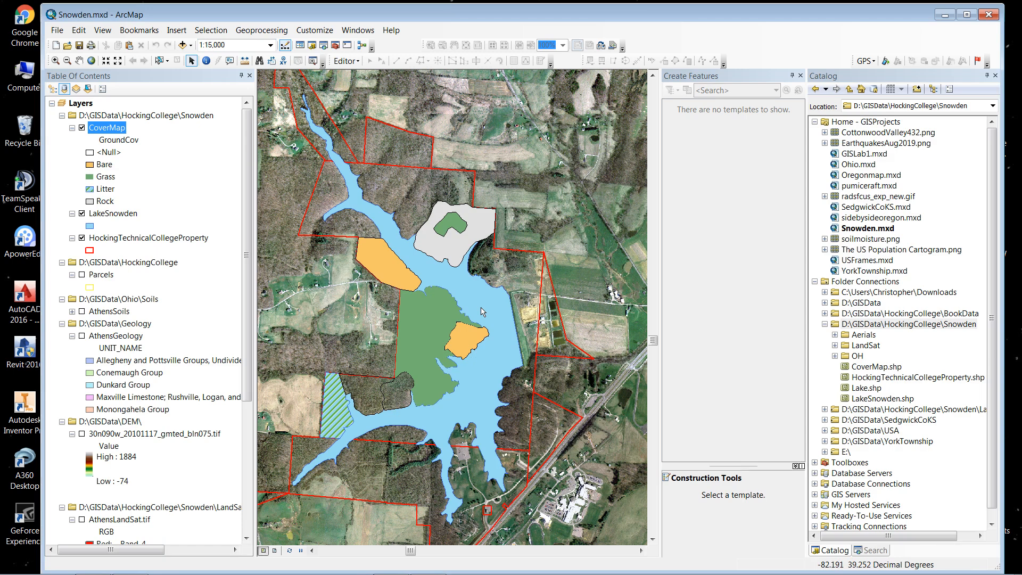